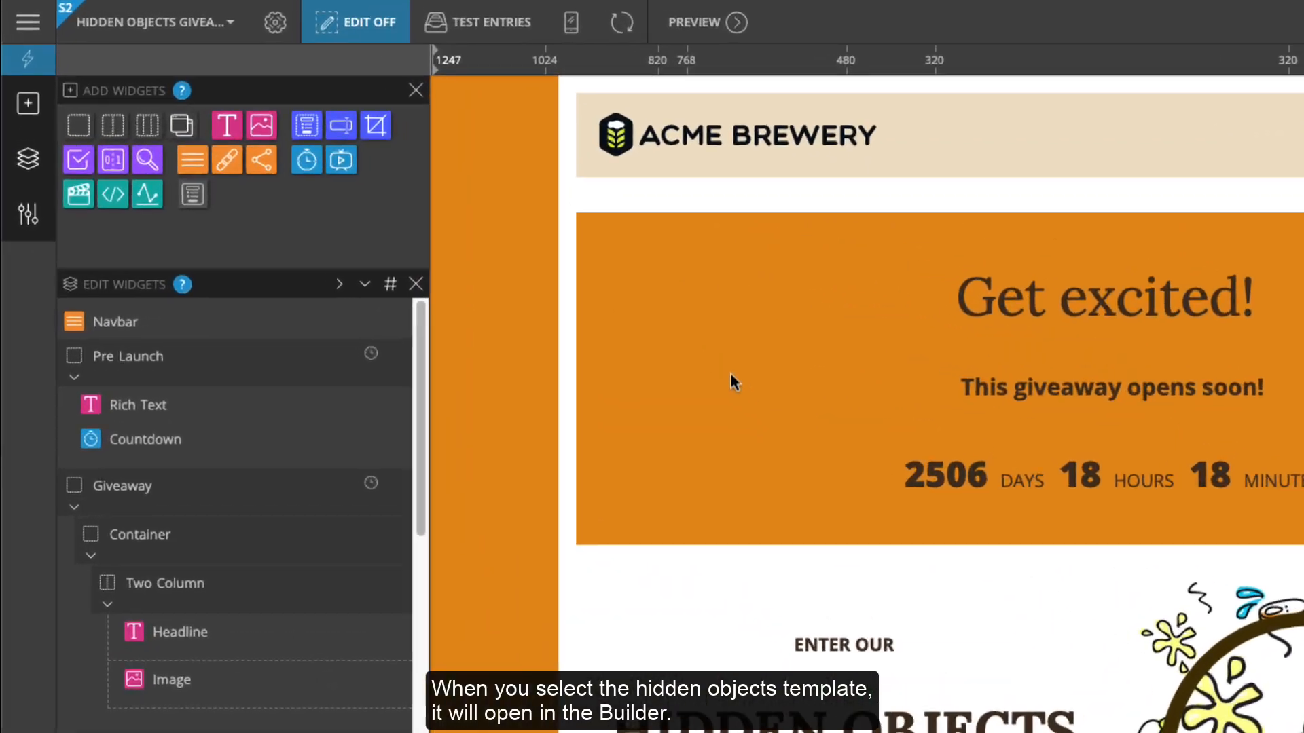
Turn the in-page editing overlays on and back off
click(394, 35)
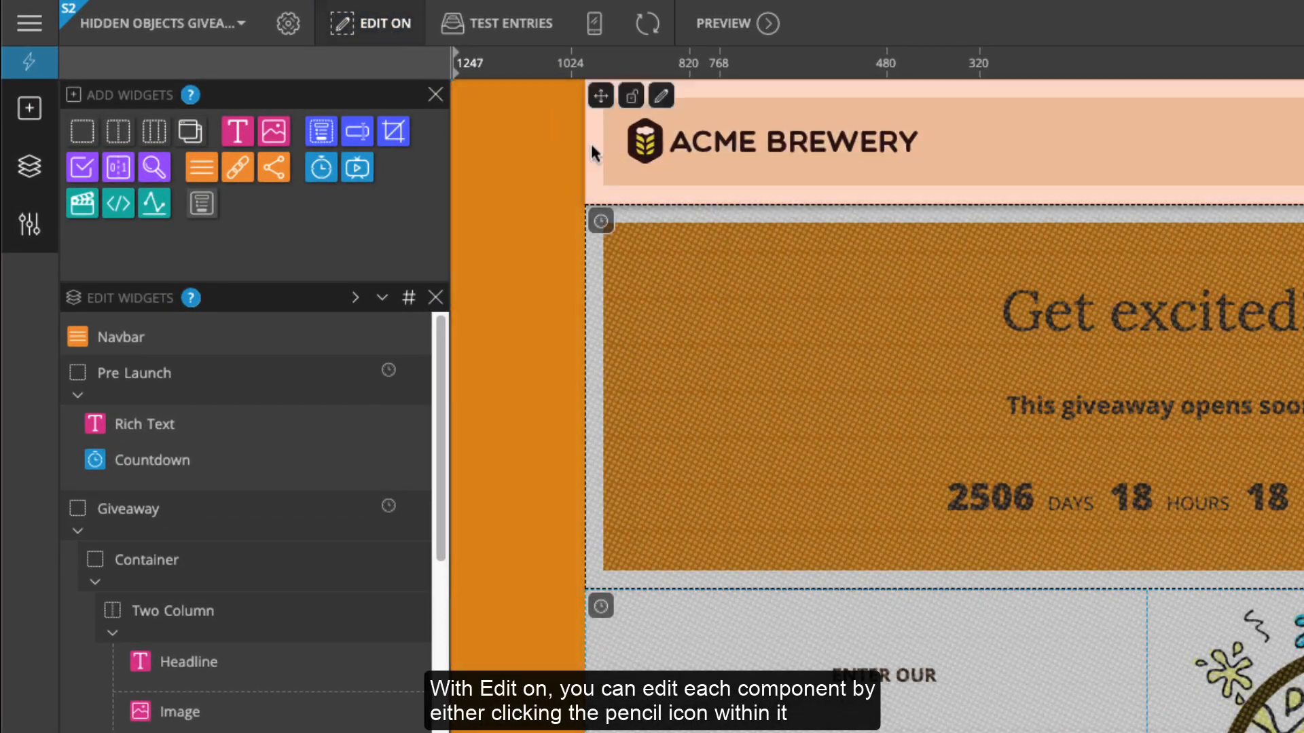
mouse_move(699, 239)
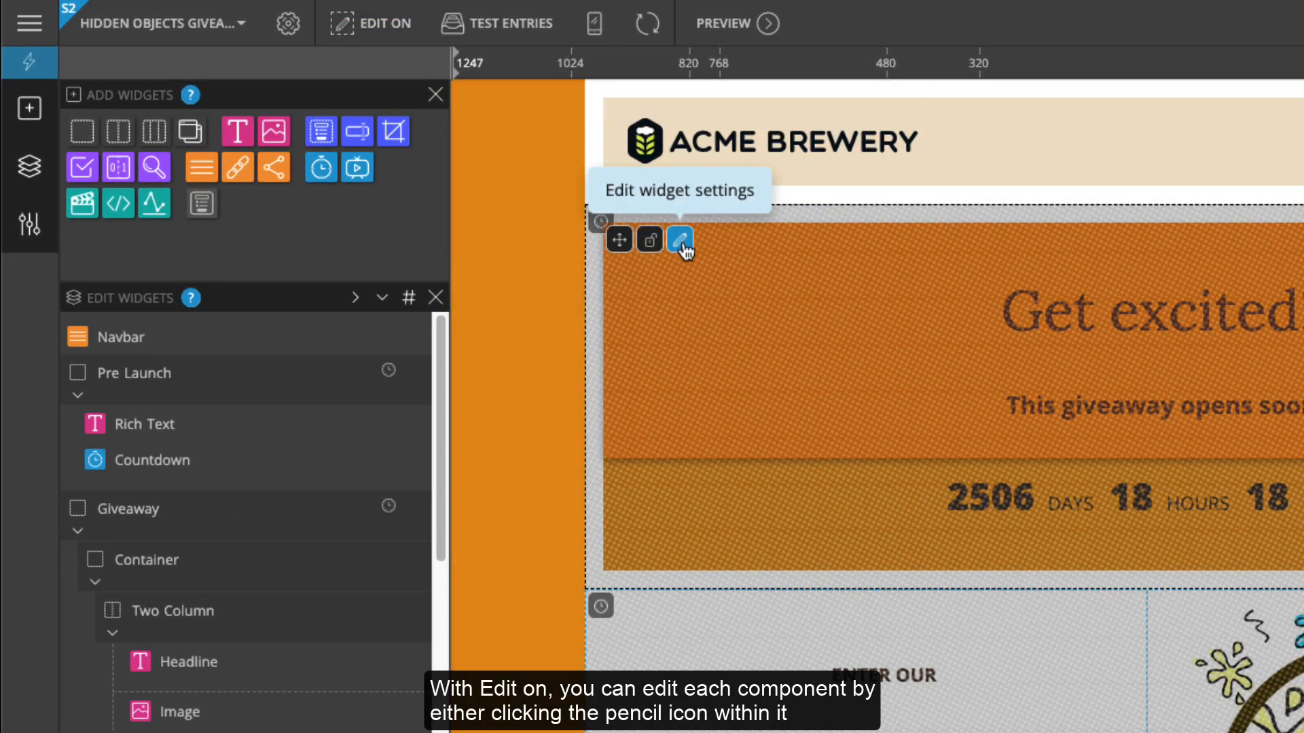
click(408, 38)
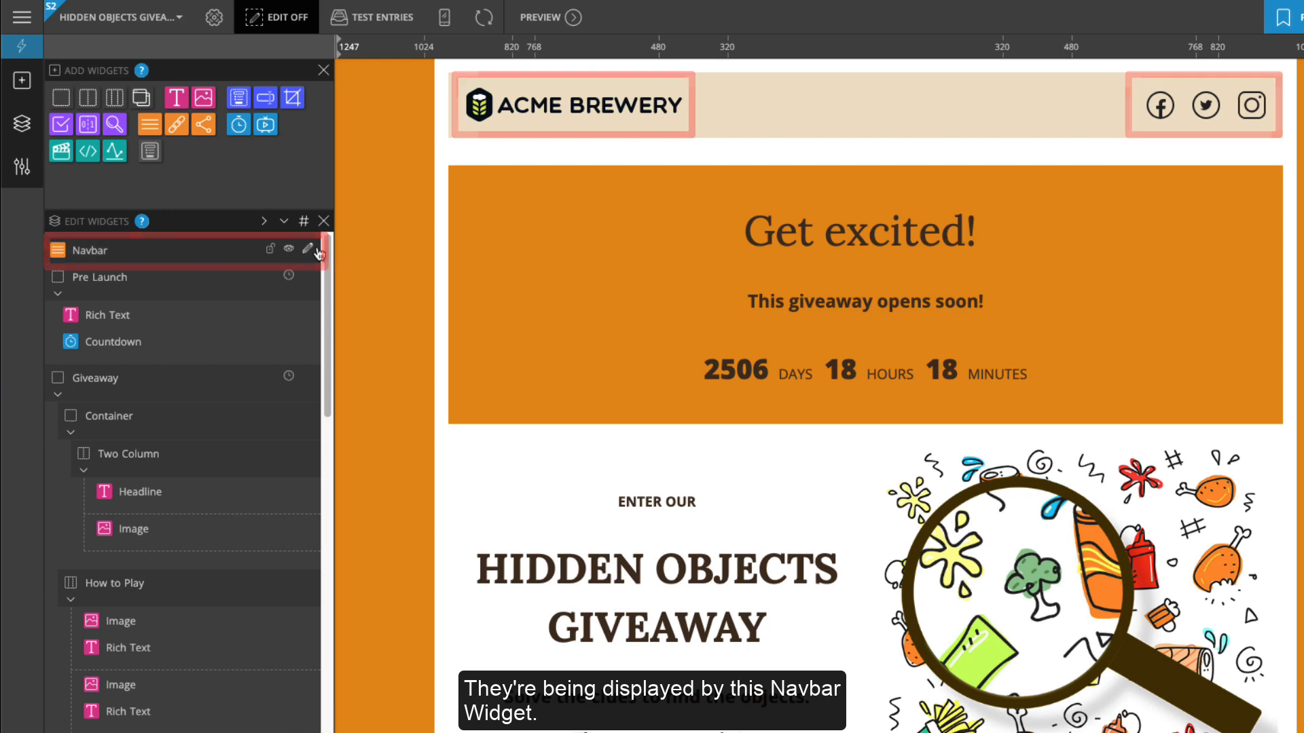
Replace the navbar's Acme Brewery logo with the ACME LUGGAGE logo linked to acmeluggage.com
click(309, 251)
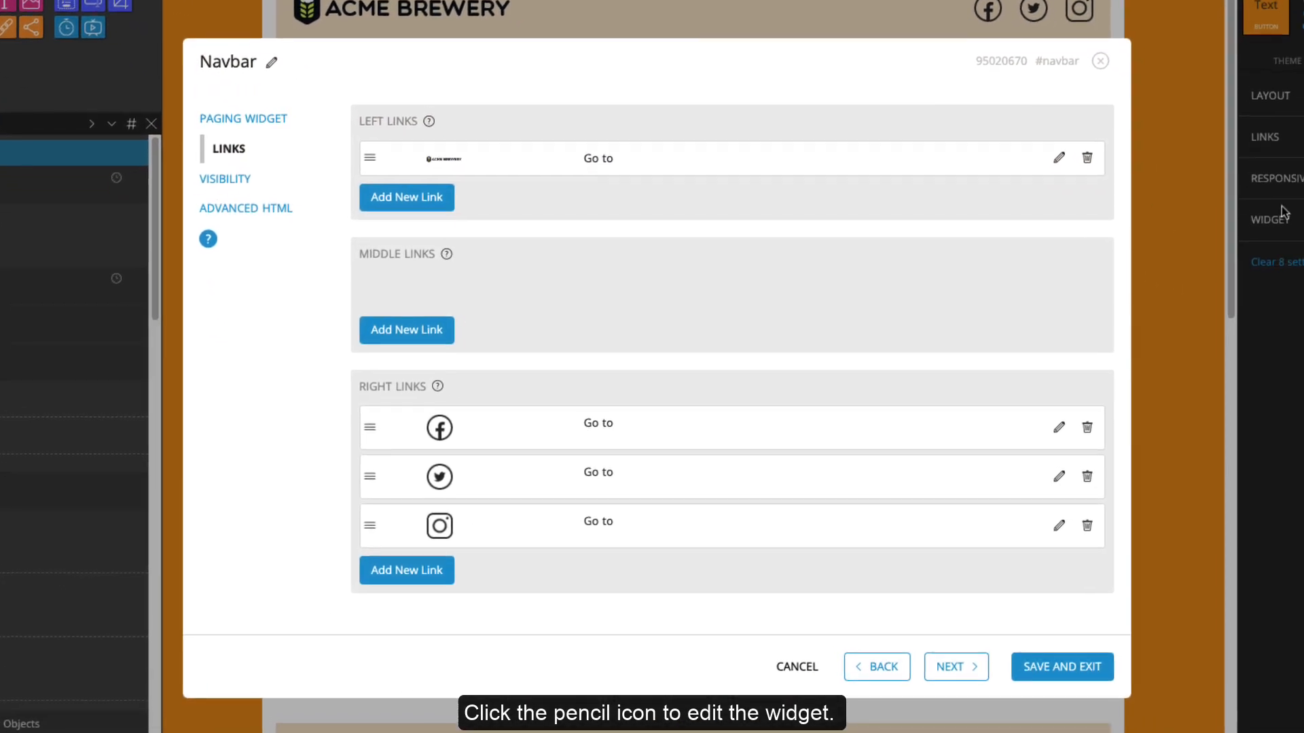
click(1057, 158)
mouse_move(573, 264)
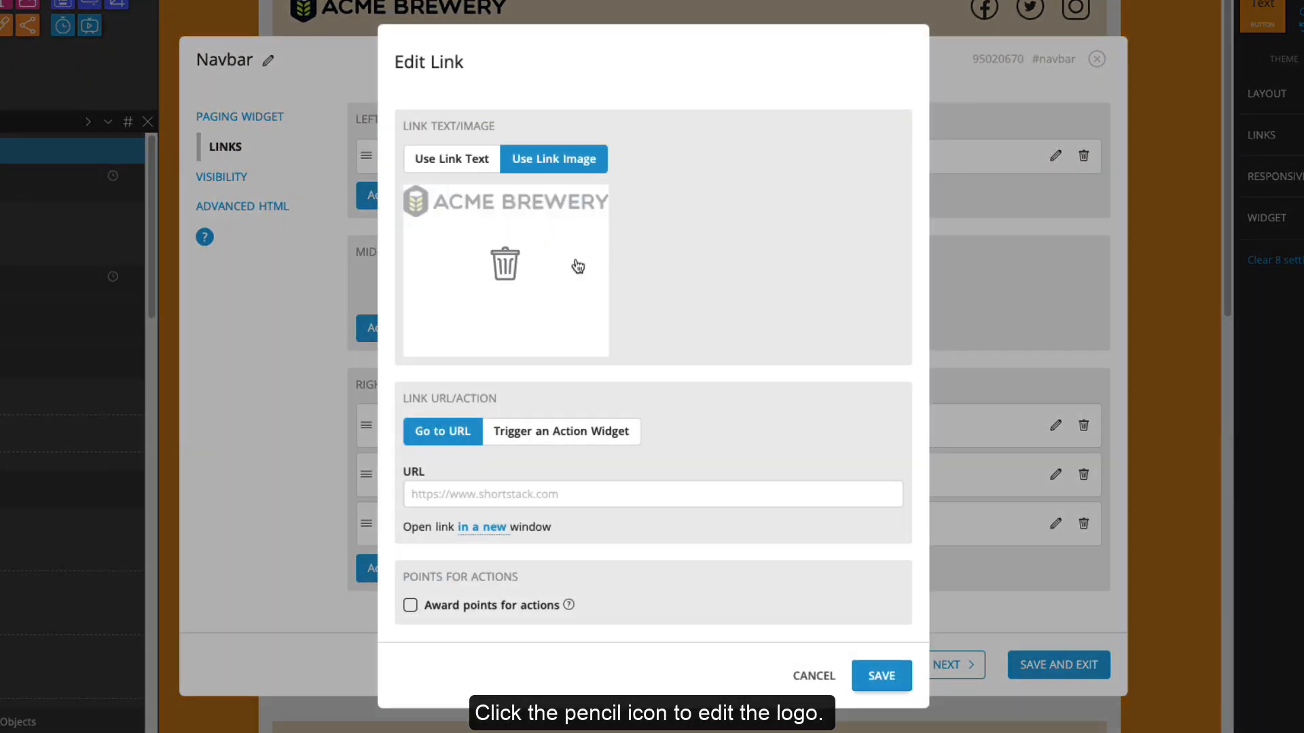
click(509, 268)
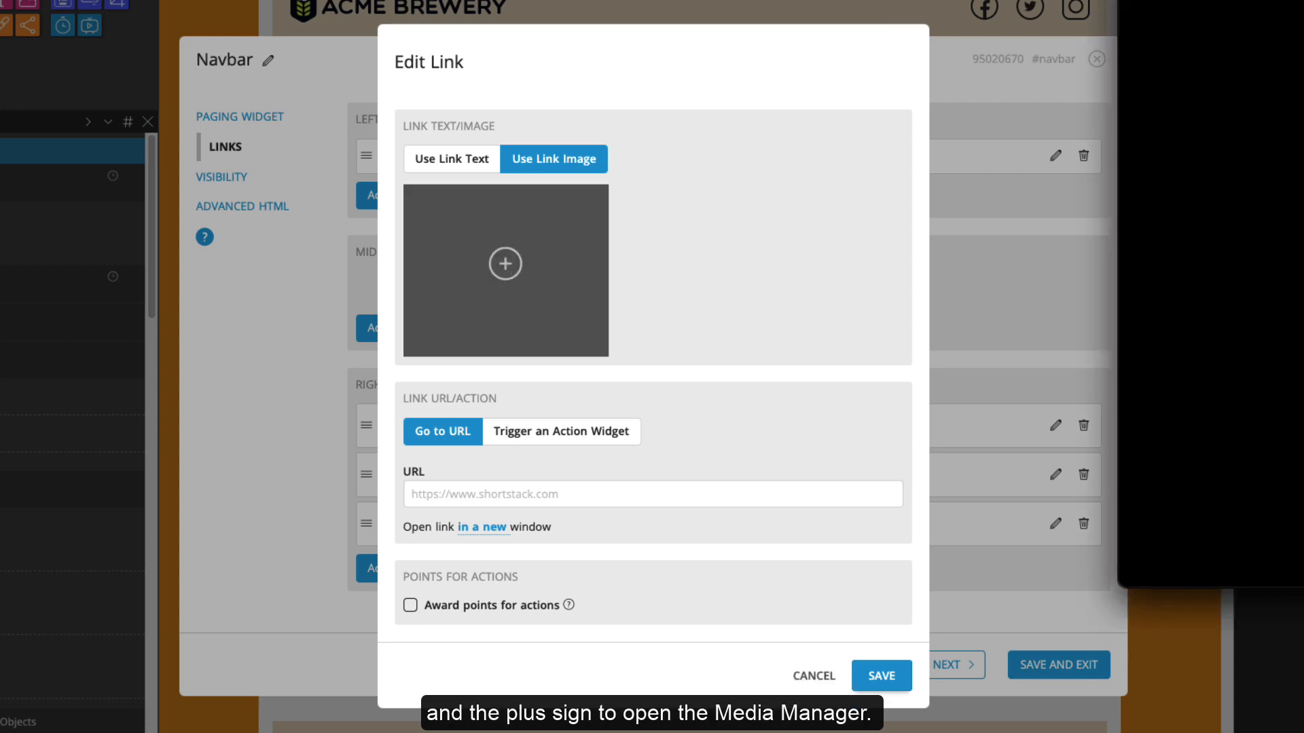
click(506, 266)
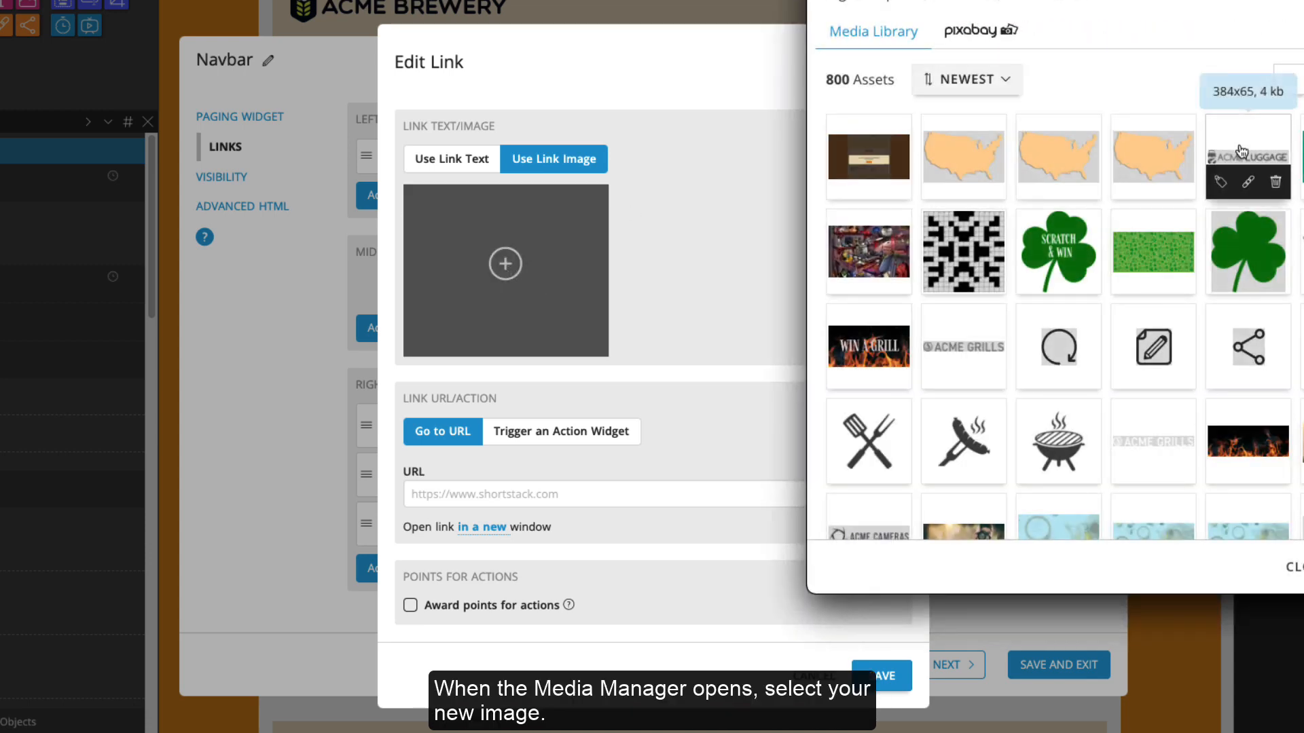
click(1242, 152)
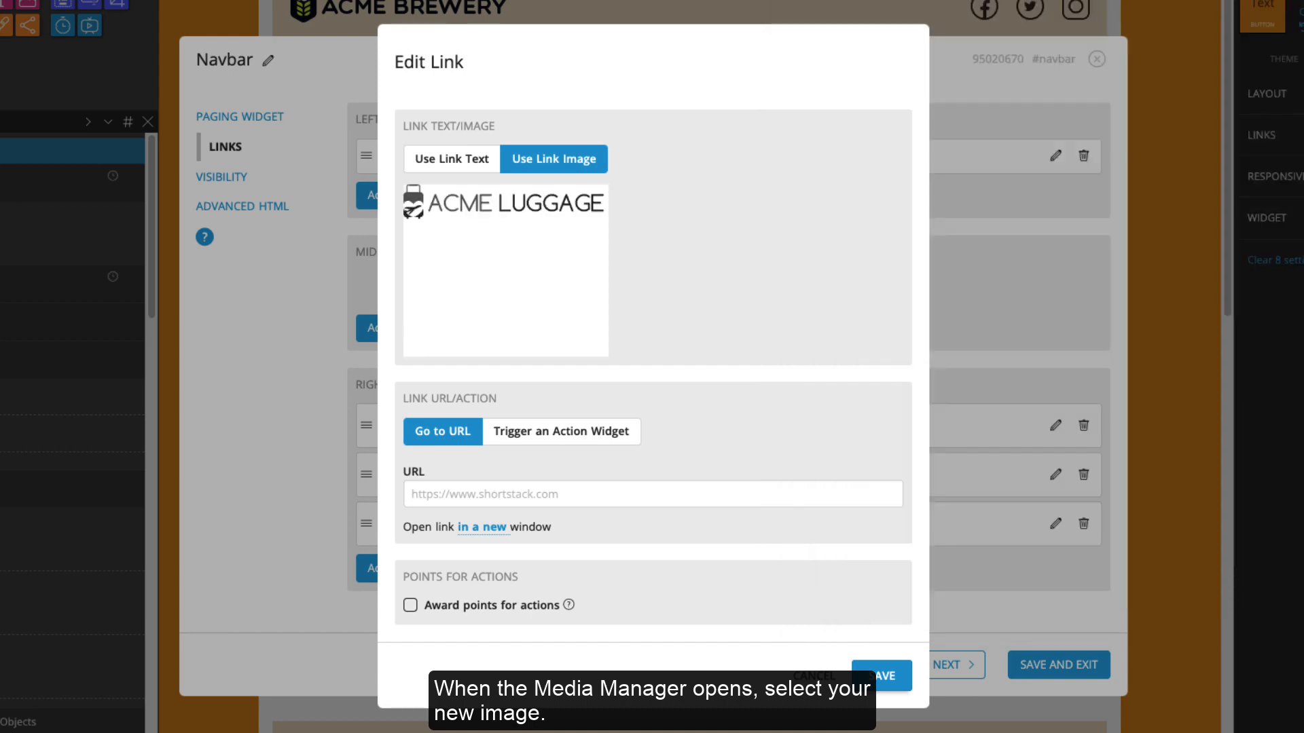
click(542, 486)
text(https://www.acmeluggage.com)
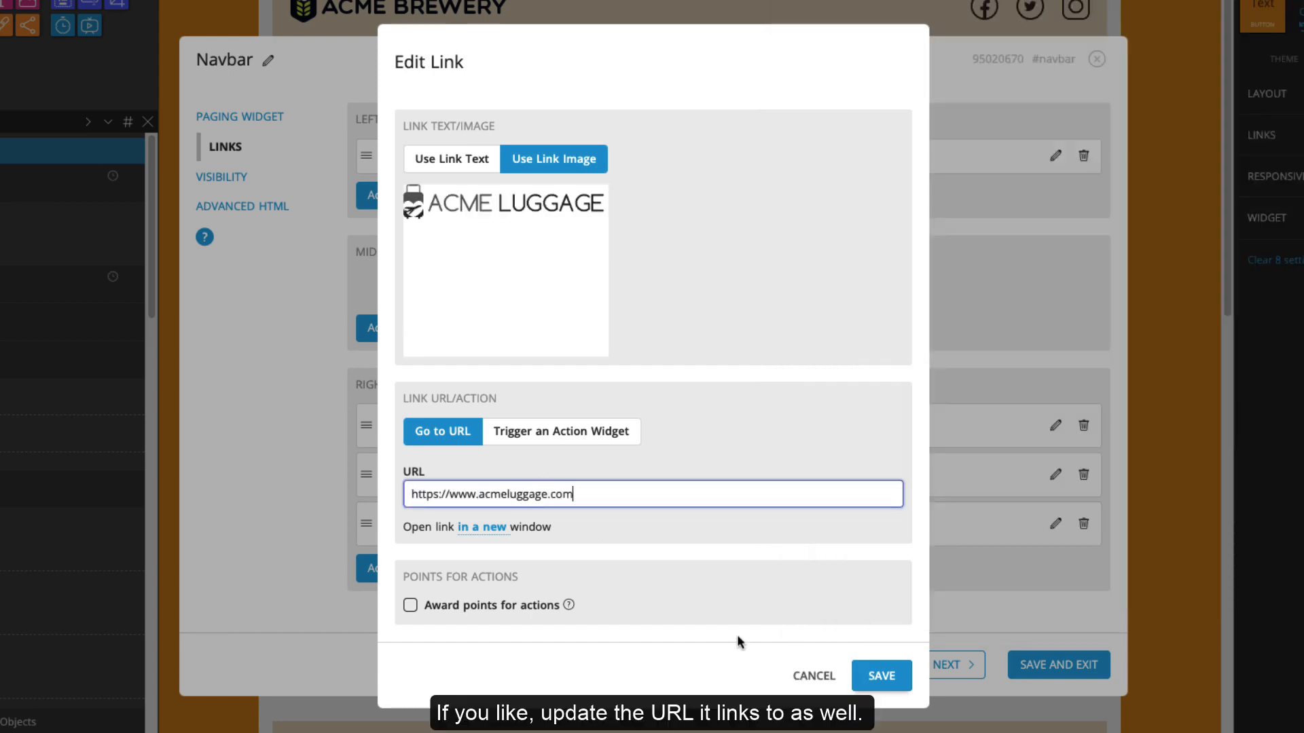
click(876, 679)
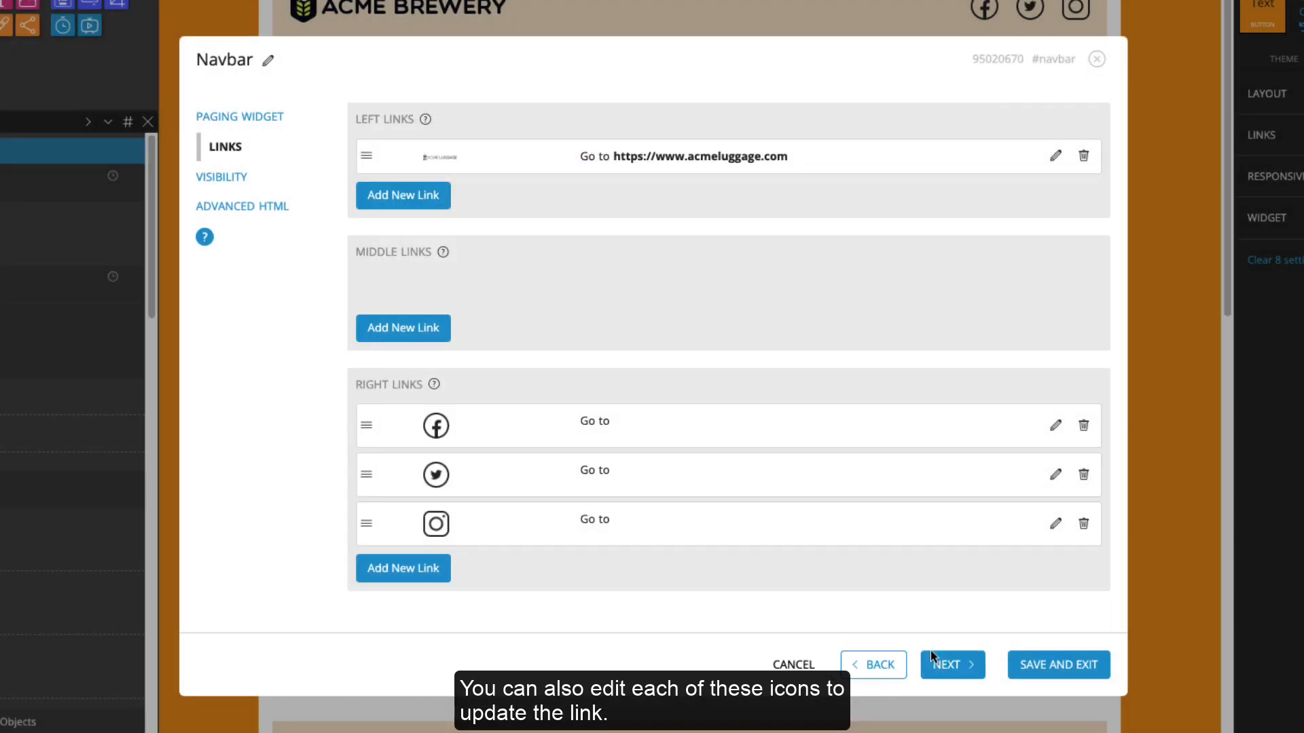
Point the Facebook icon at the brand page, delete Twitter and Instagram, and save the navbar
click(1055, 425)
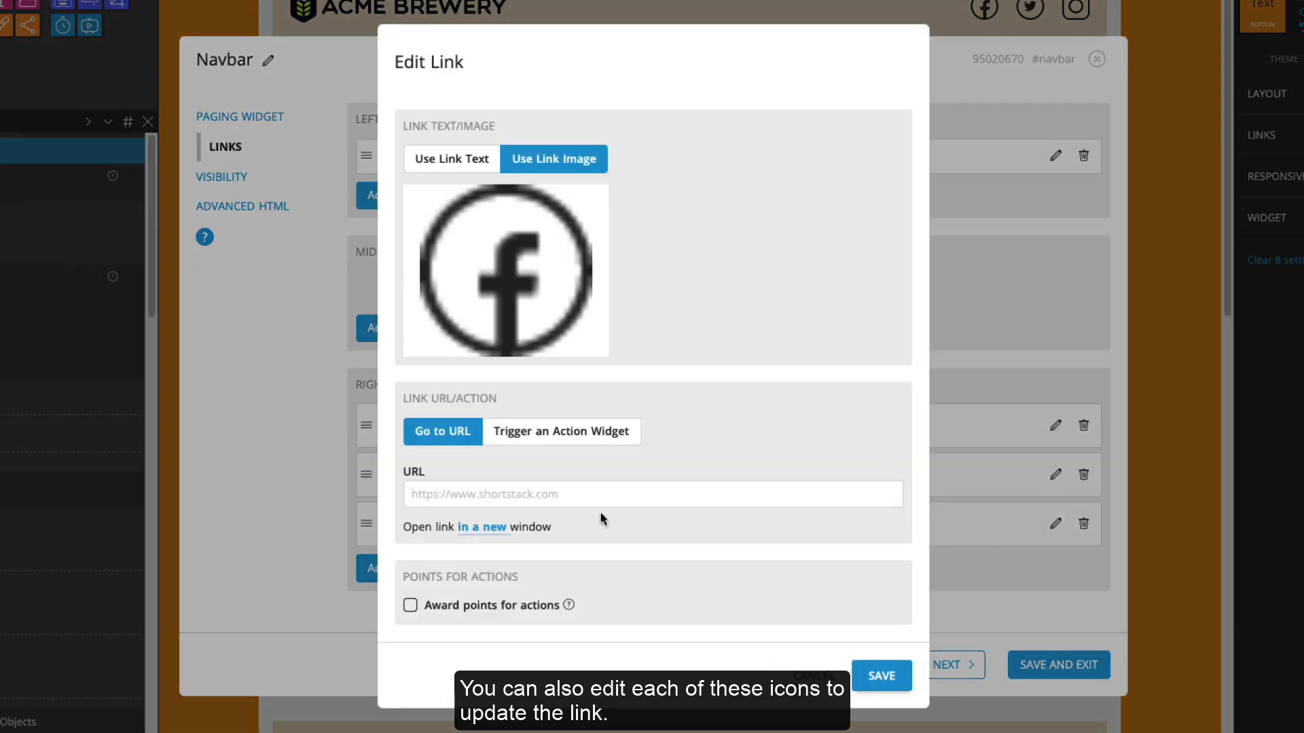
click(620, 494)
text(https://www.facebook.com/acmeluggage)
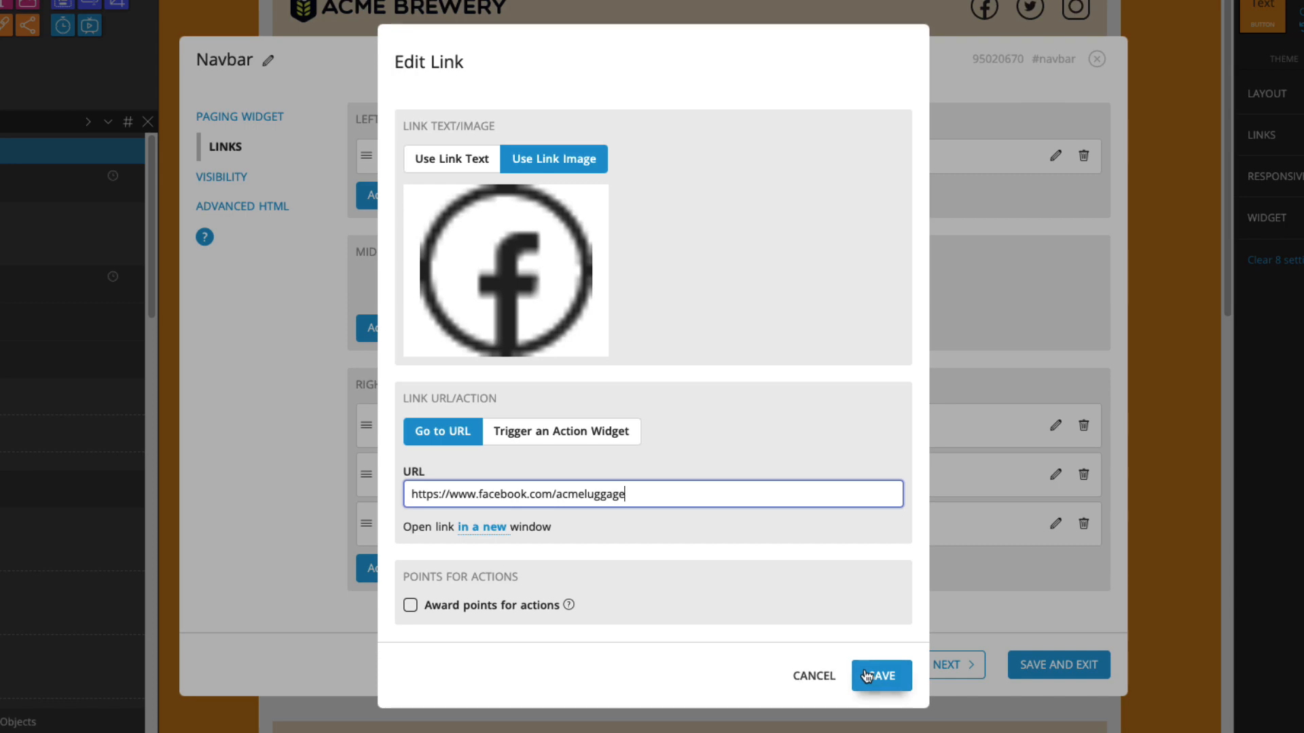
click(867, 676)
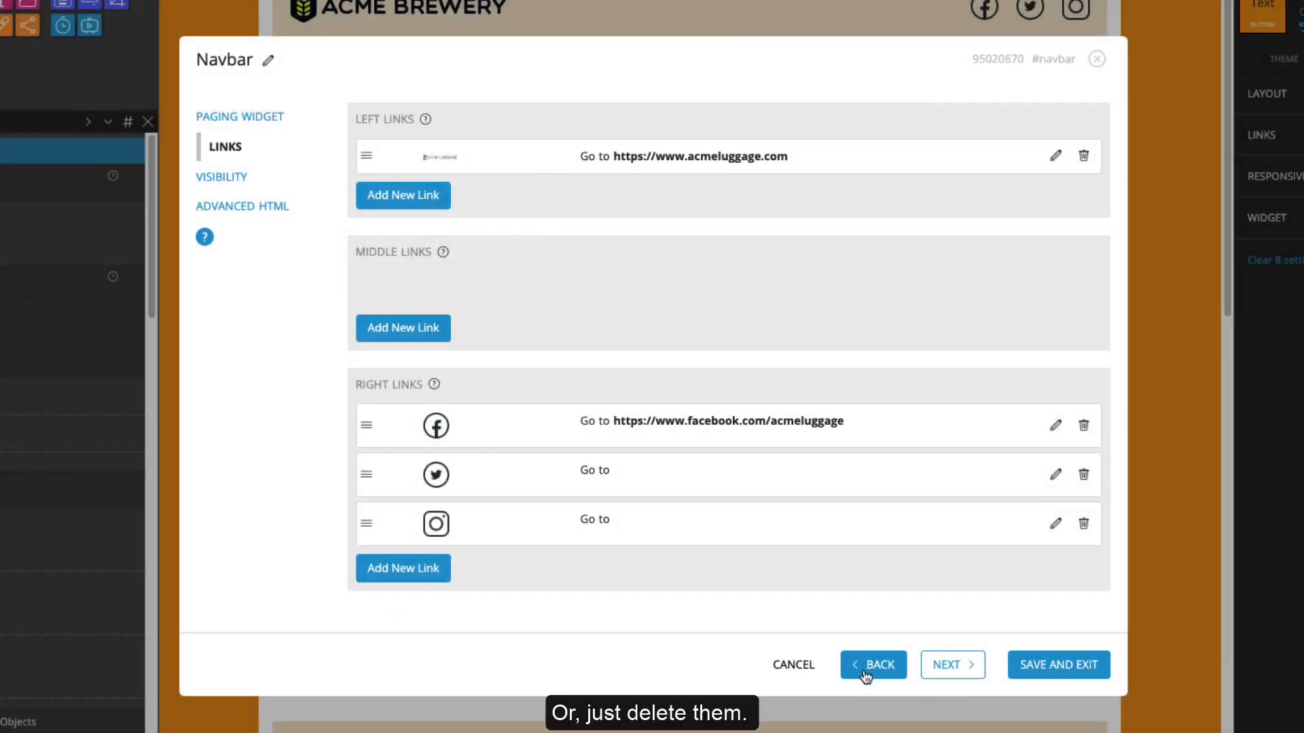
click(1084, 474)
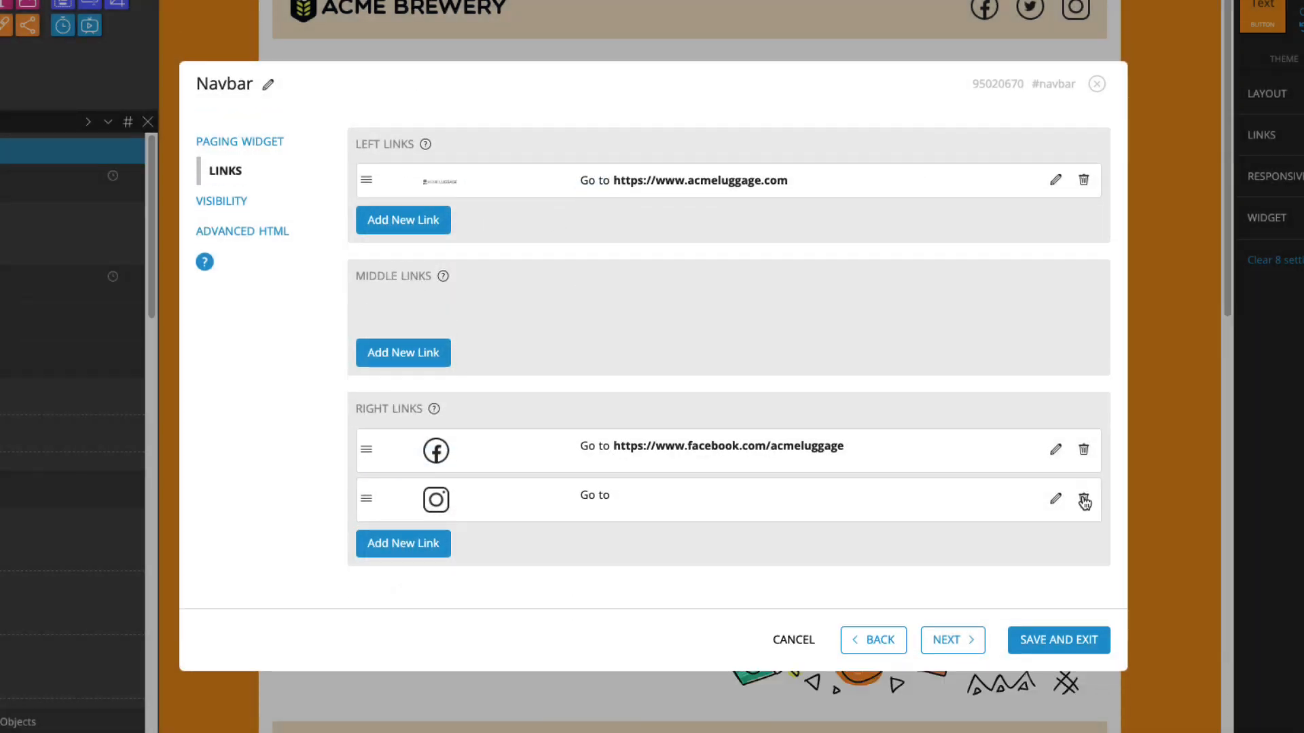
click(1085, 501)
click(1050, 639)
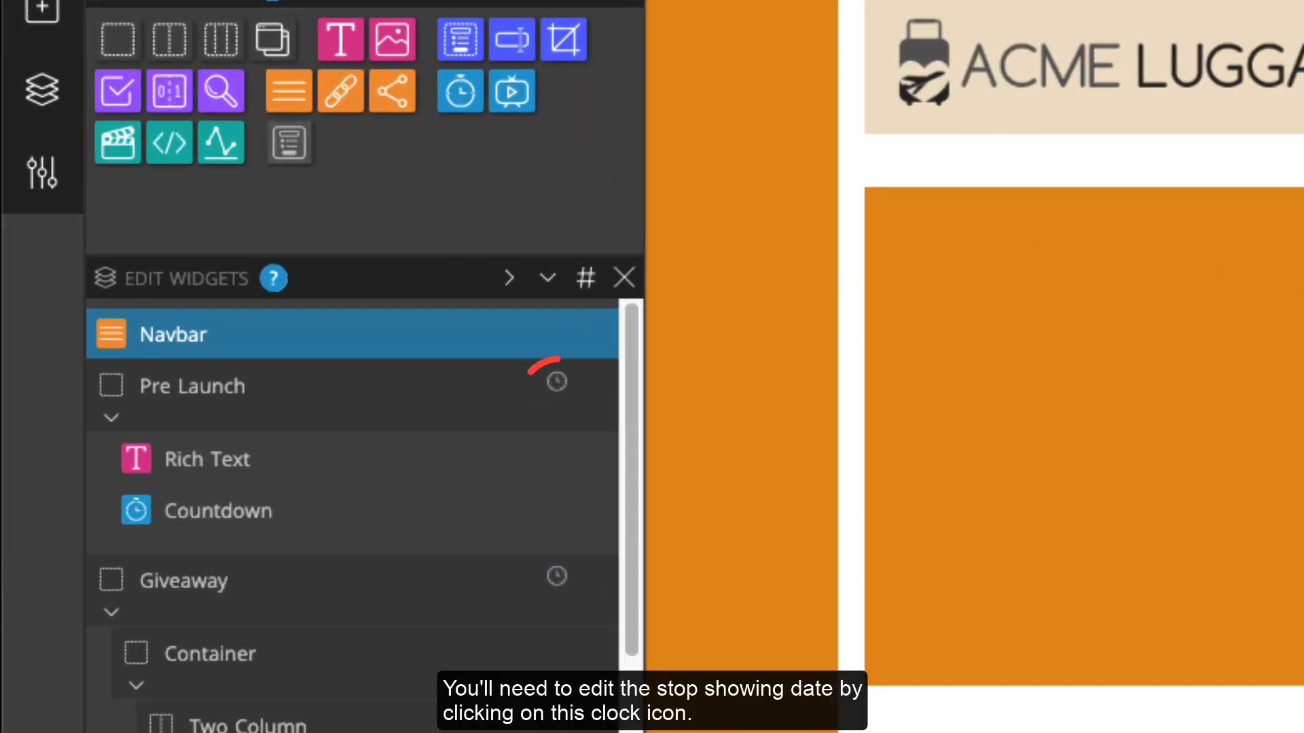
Set the Pre Launch visibility's stop-showing date to March 1, 2023, 5:00 AM
click(558, 385)
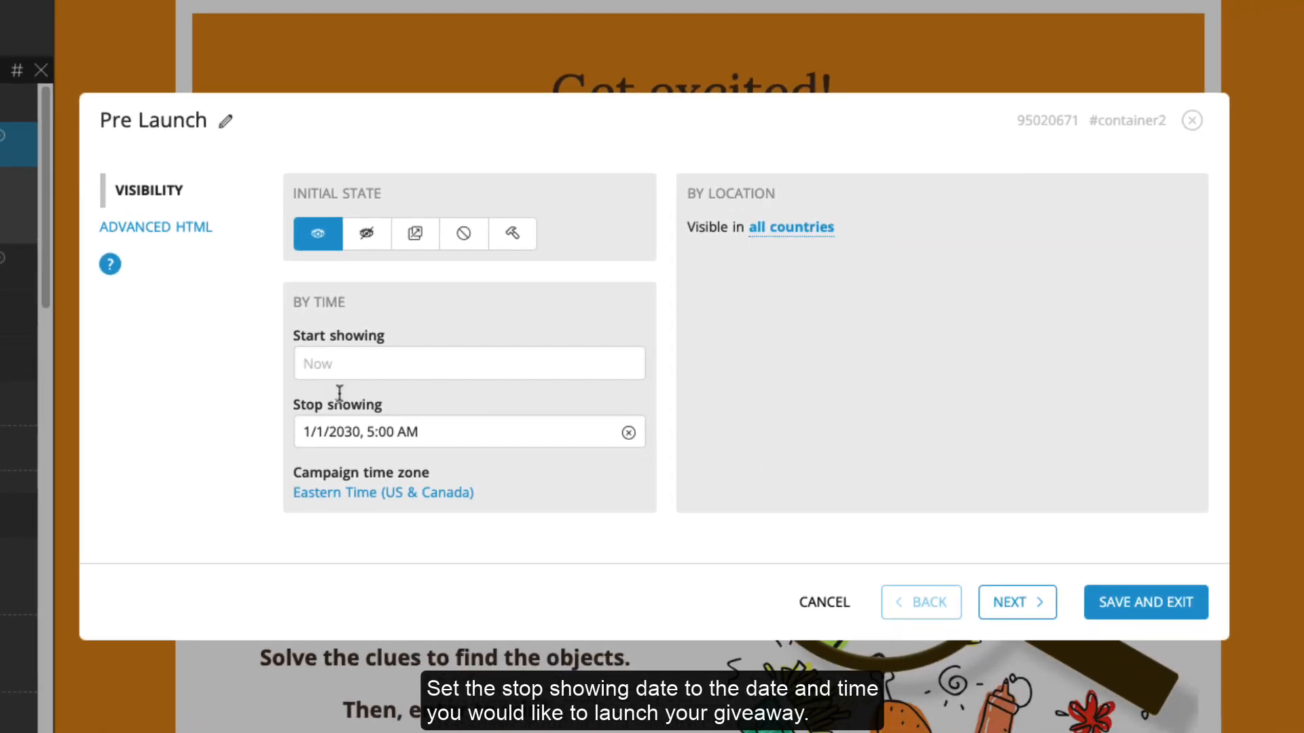
click(346, 430)
click(495, 124)
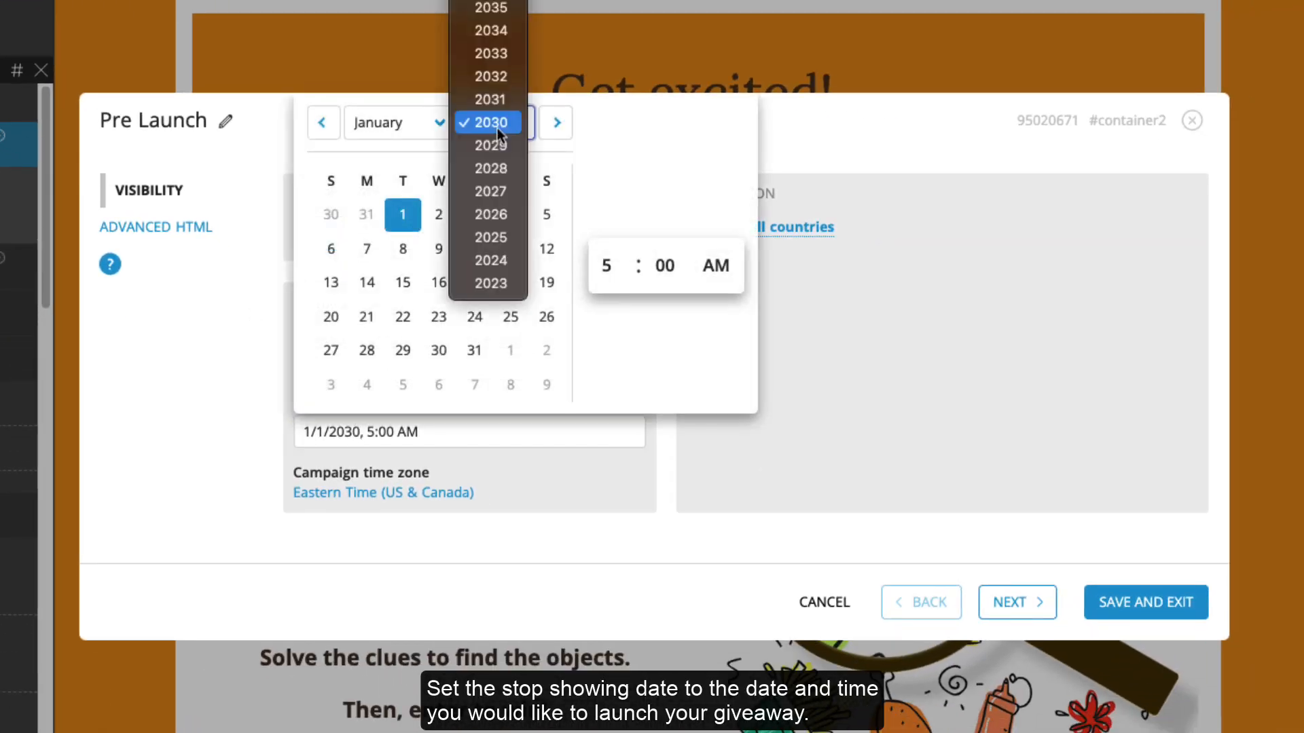
click(491, 283)
click(394, 123)
click(356, 166)
click(439, 214)
click(606, 266)
click(611, 143)
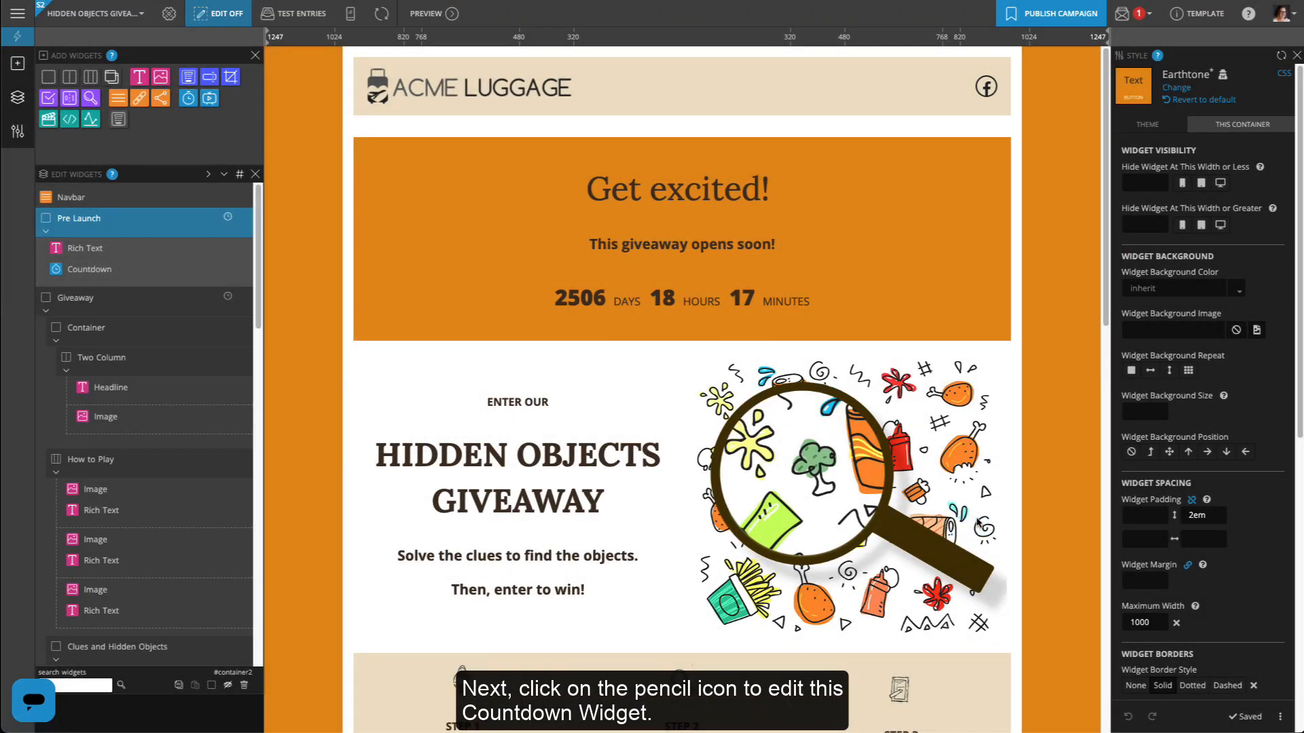
Set the Countdown widget's target to March 1, 2023, 5:00 AM
click(247, 270)
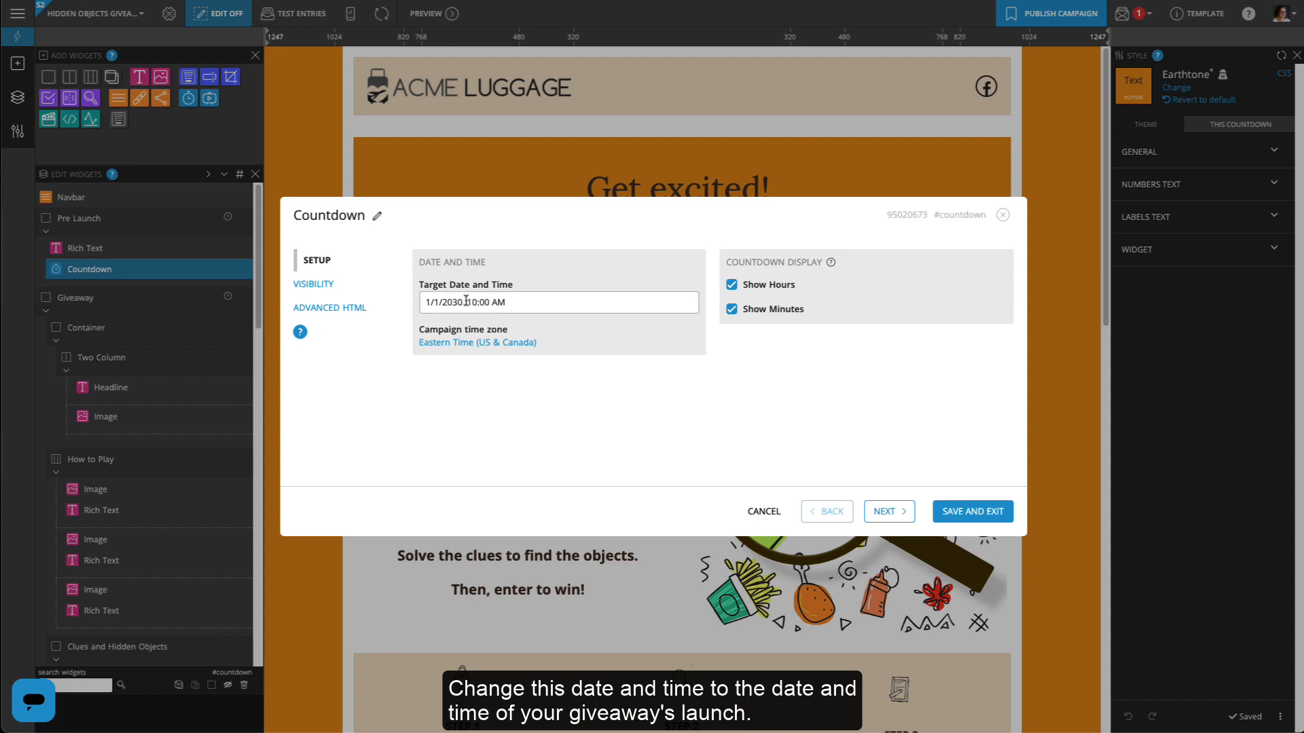
click(476, 302)
click(529, 335)
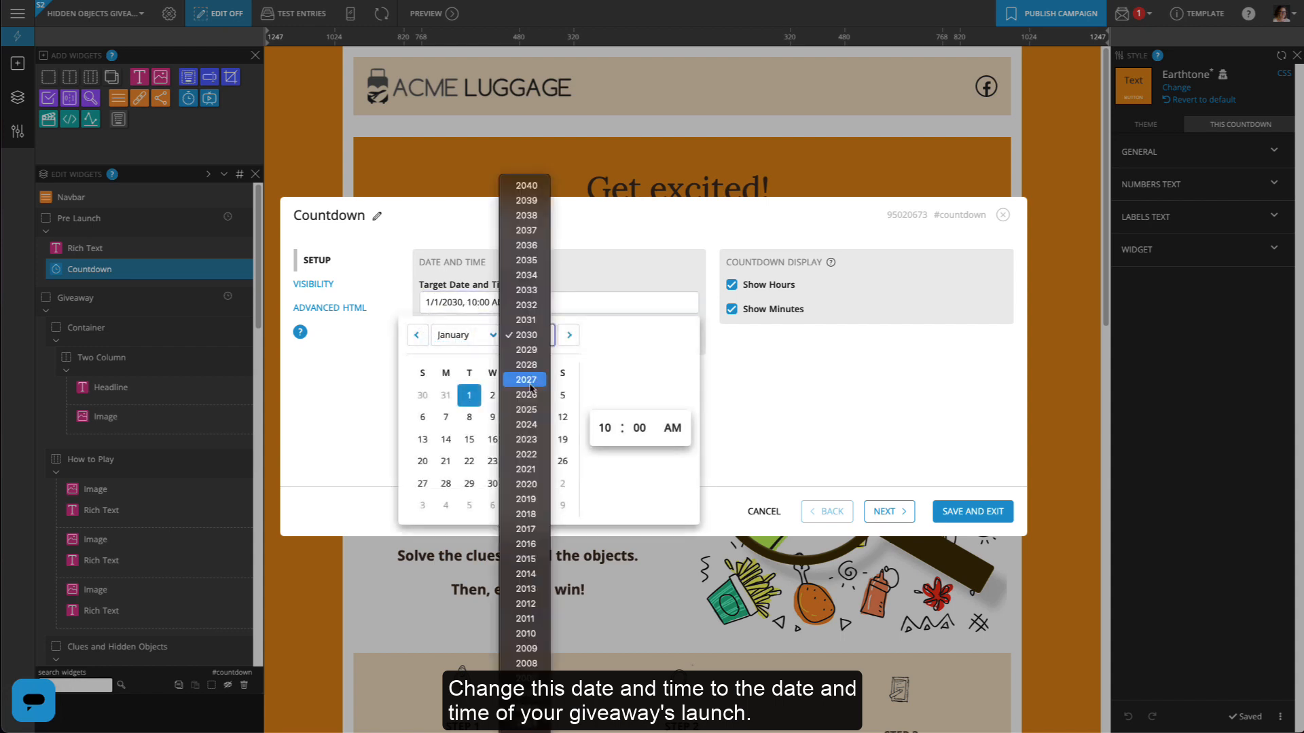
click(524, 326)
click(471, 336)
click(469, 370)
click(492, 395)
click(605, 428)
click(605, 339)
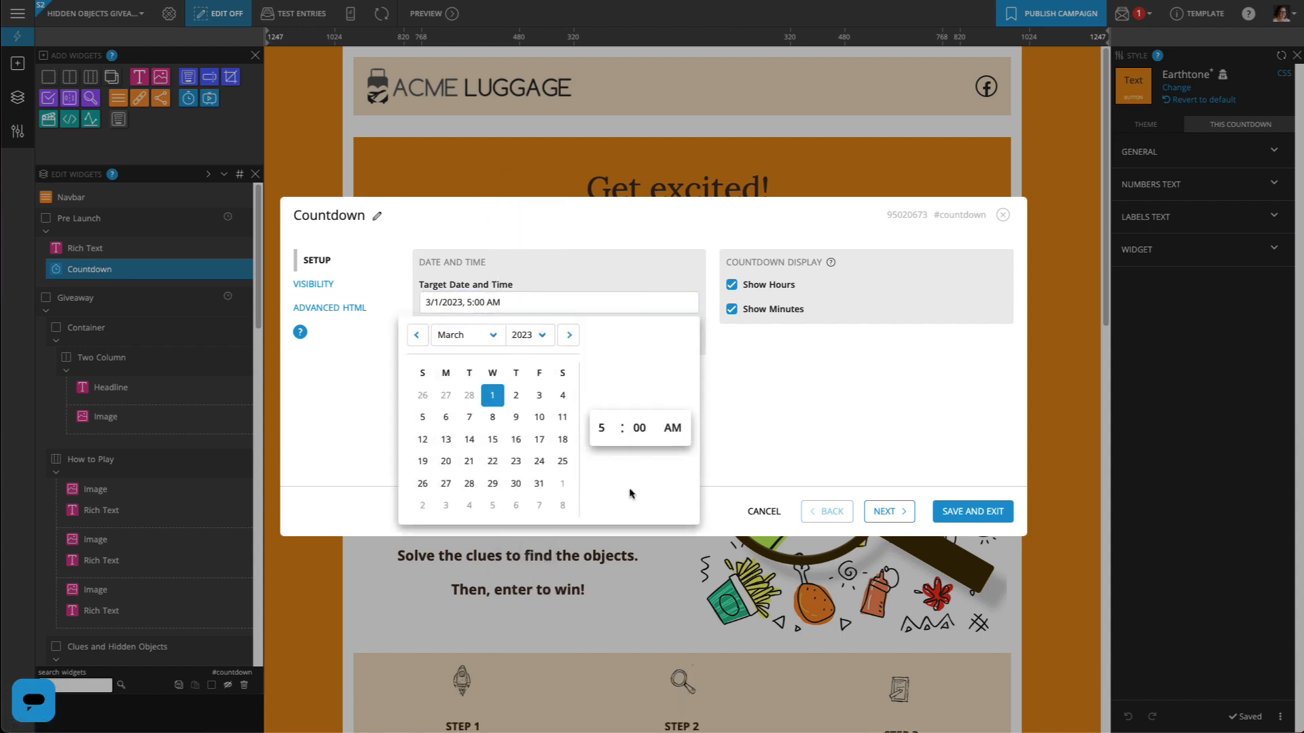
click(754, 468)
click(954, 514)
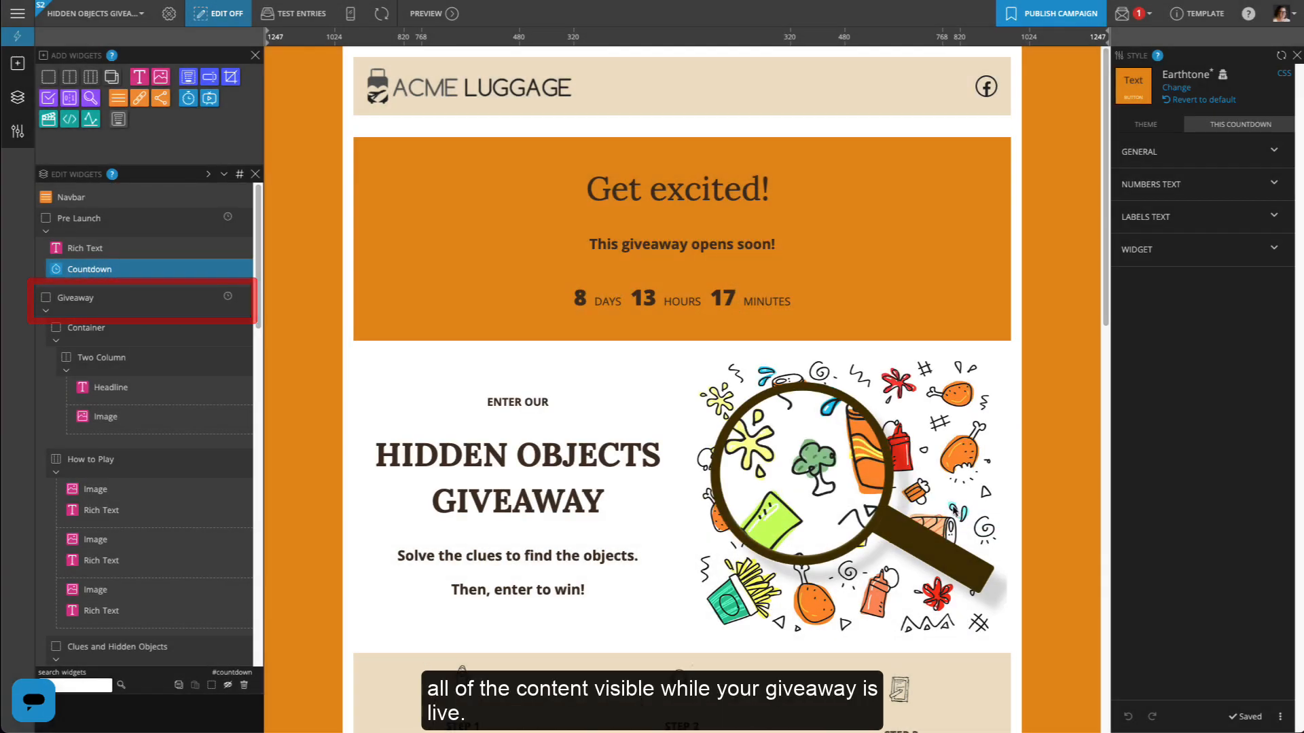
Make the Giveaway section start showing March 1, 2023, 5:00 AM
click(229, 298)
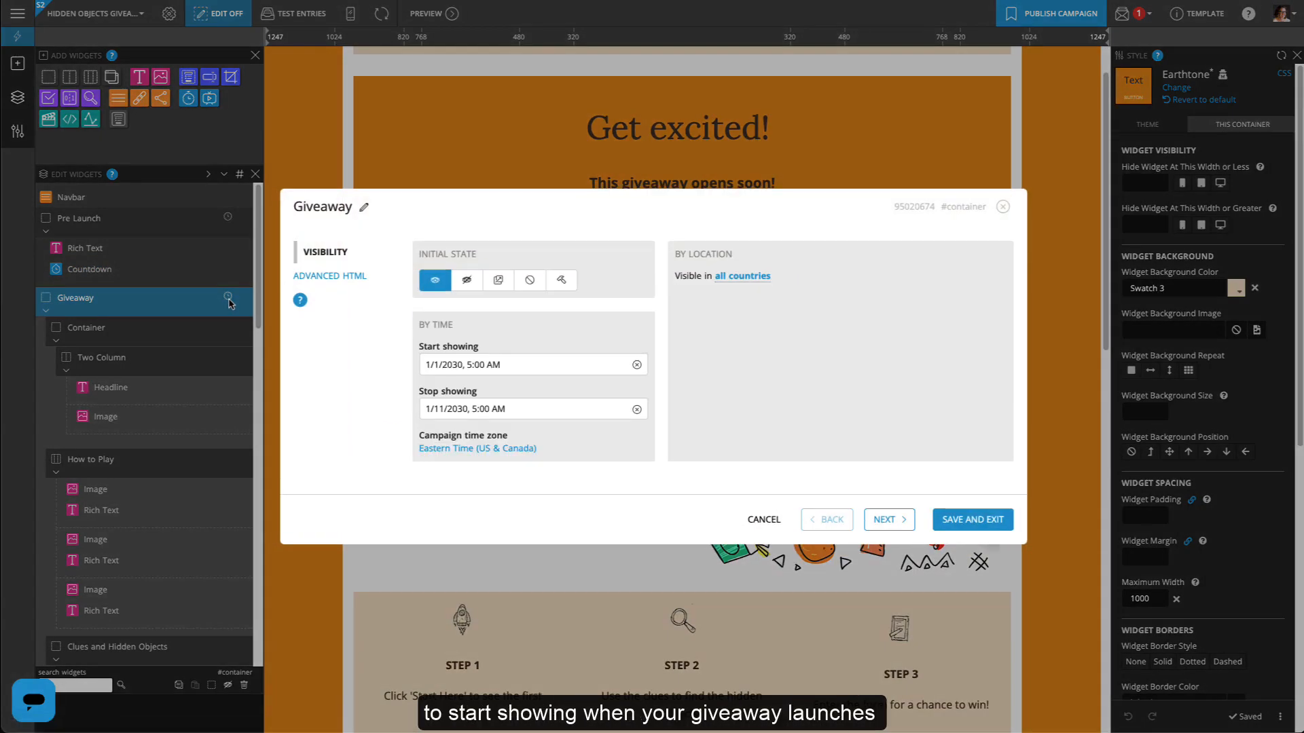
click(478, 369)
click(551, 163)
click(547, 269)
click(489, 164)
click(486, 199)
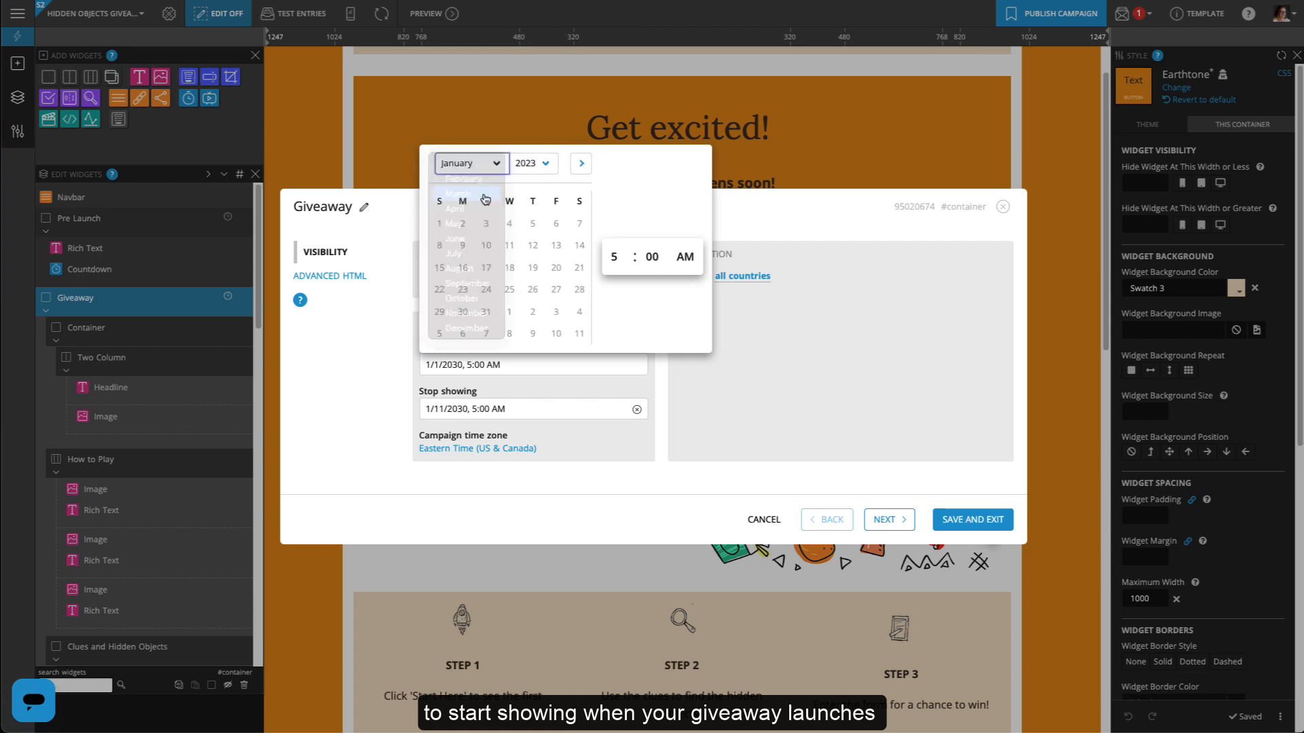
click(510, 222)
click(623, 258)
click(625, 168)
Make the Giveaway section stop showing March 10, 2023, 5:00 AM, and save
click(519, 408)
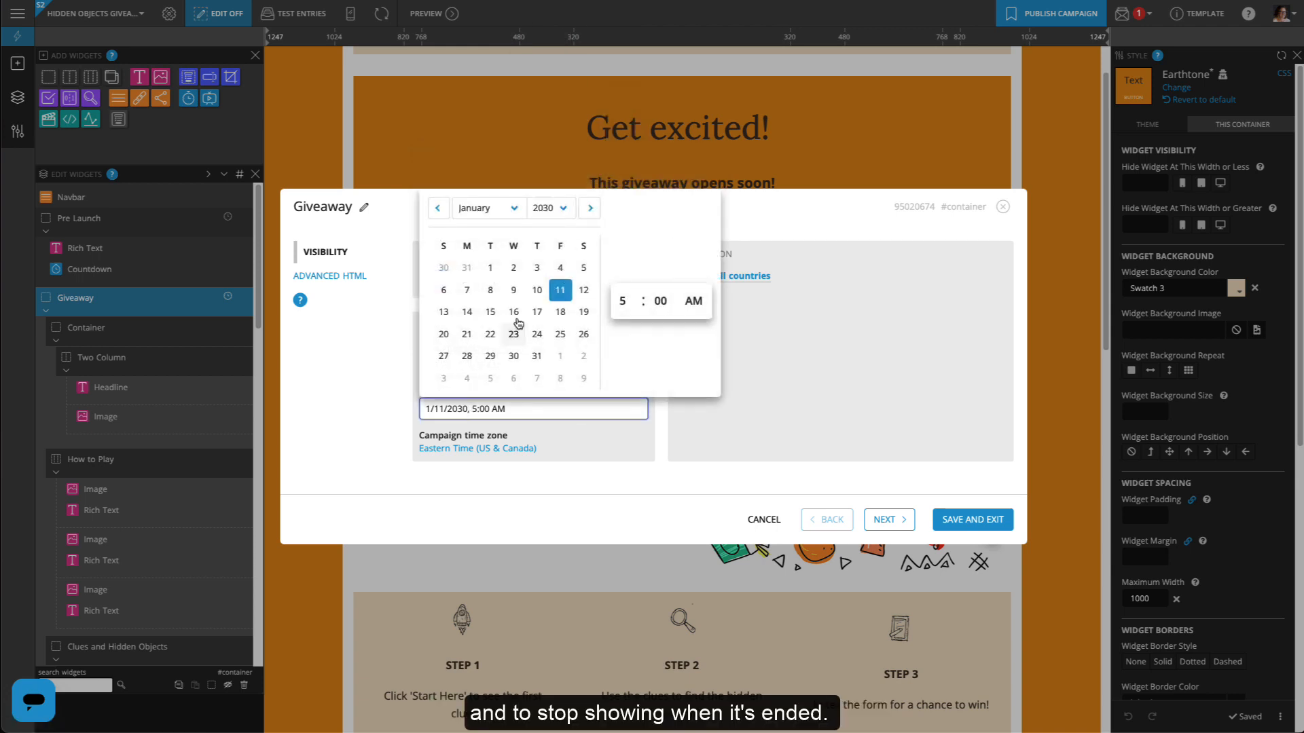
click(551, 208)
click(547, 312)
click(487, 208)
click(484, 241)
click(558, 290)
click(623, 301)
click(624, 212)
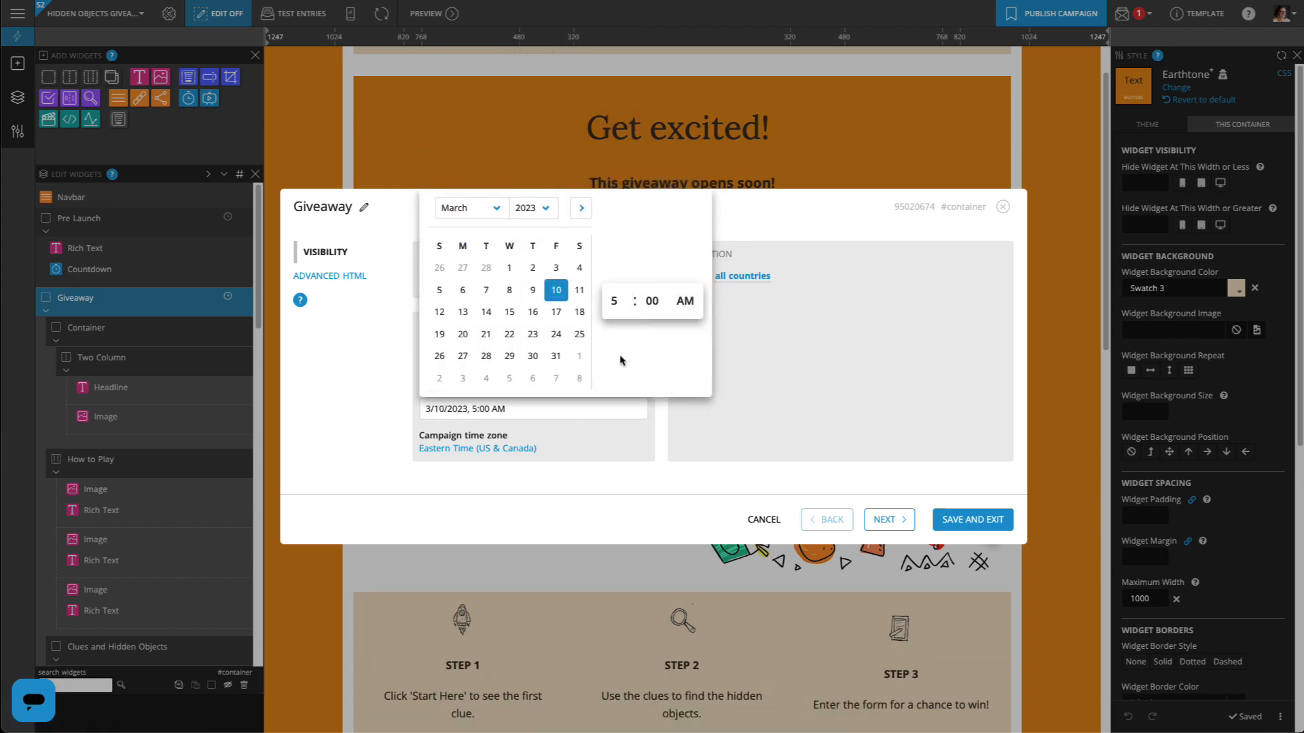
click(622, 439)
click(973, 519)
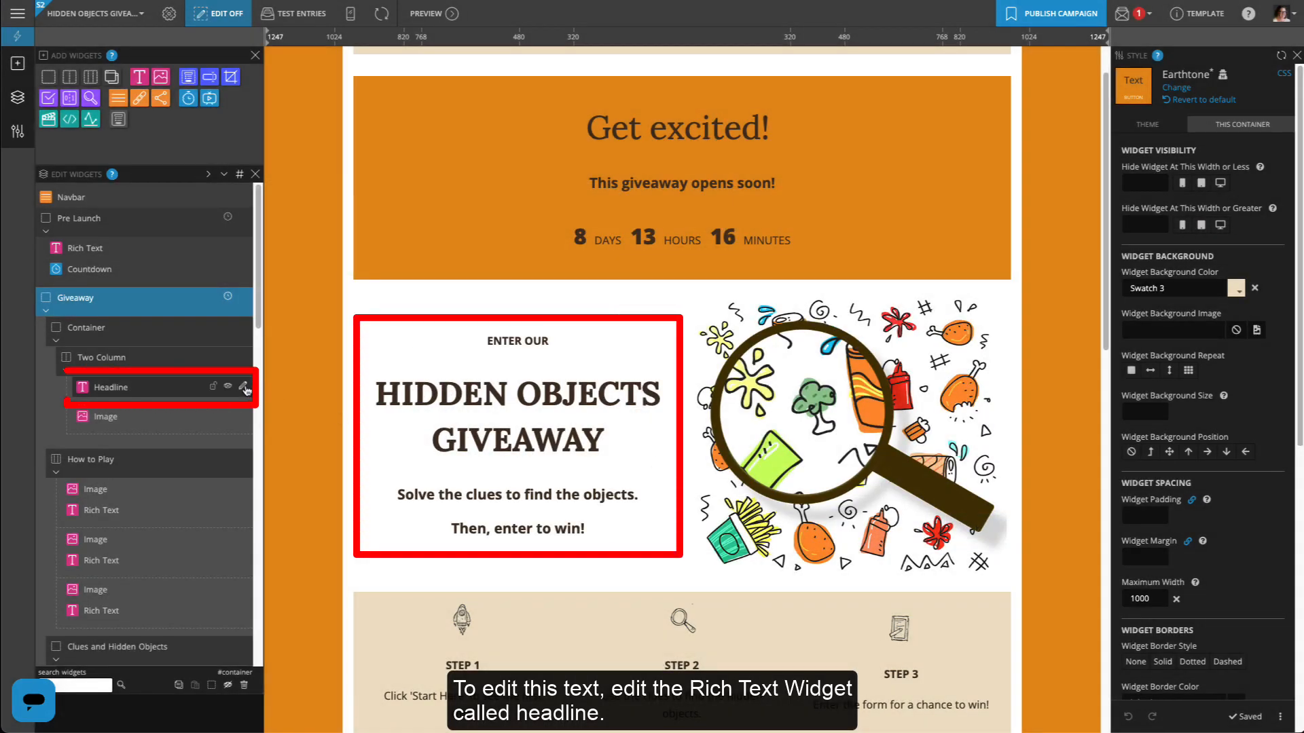
Change the headline's HIDDEN OBJECTS wording to TRAVEL USA, making it TRAVEL USA GIVEAWAY
click(239, 388)
drag(610, 253, 400, 266)
text(TRAVEL USA GIVEAWAY)
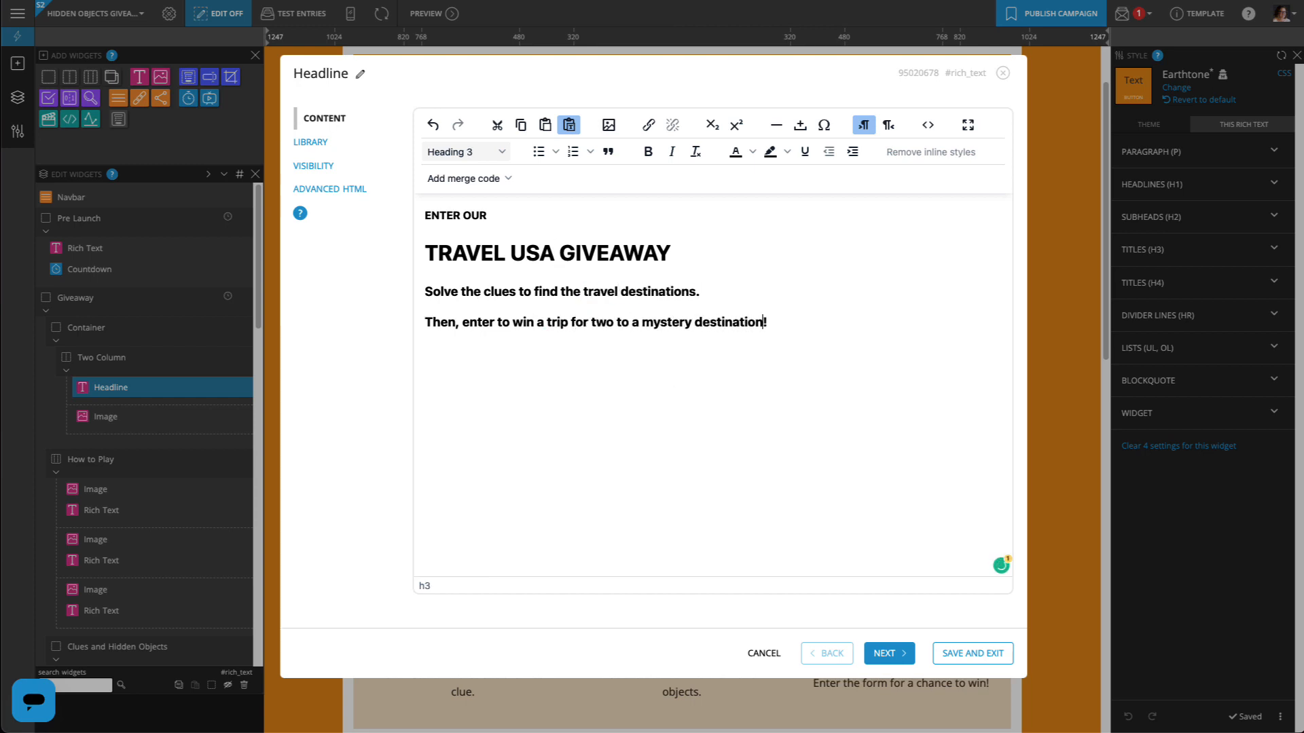
click(956, 656)
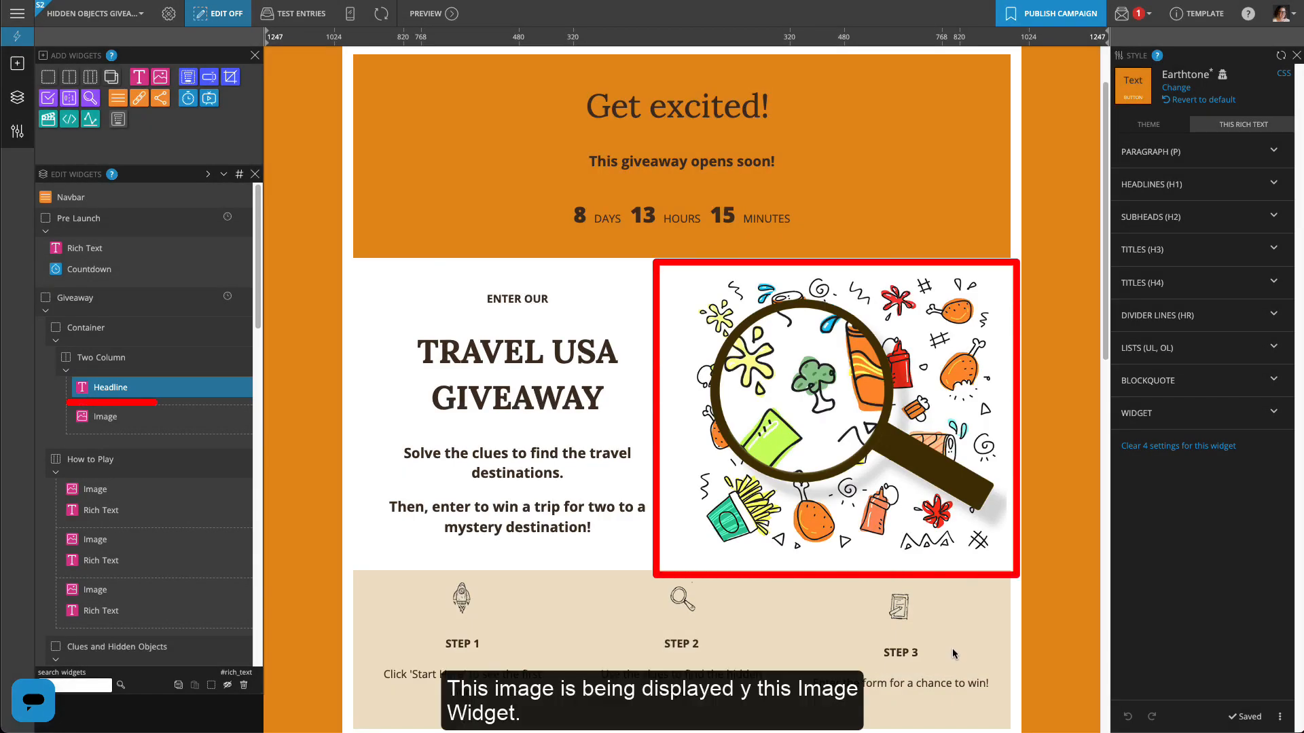
Delete the magnifier Image widget from the Giveaway section
click(246, 420)
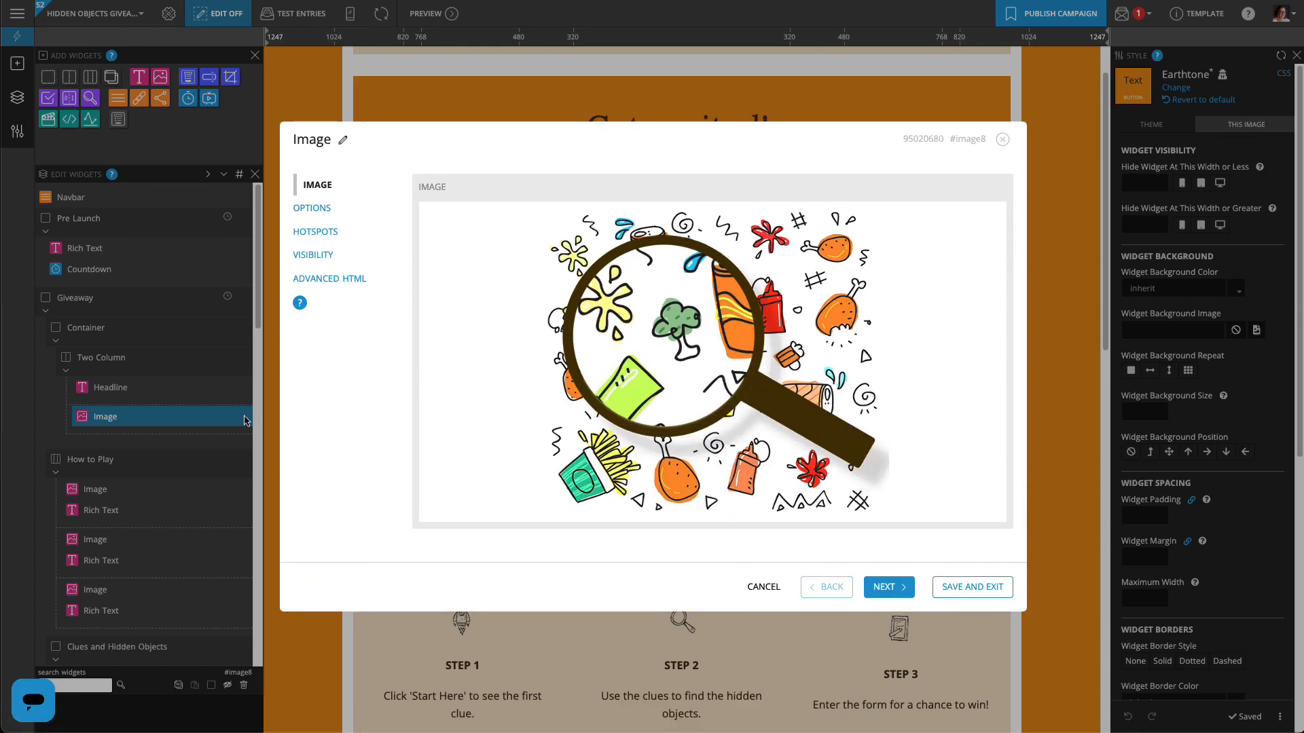
click(955, 589)
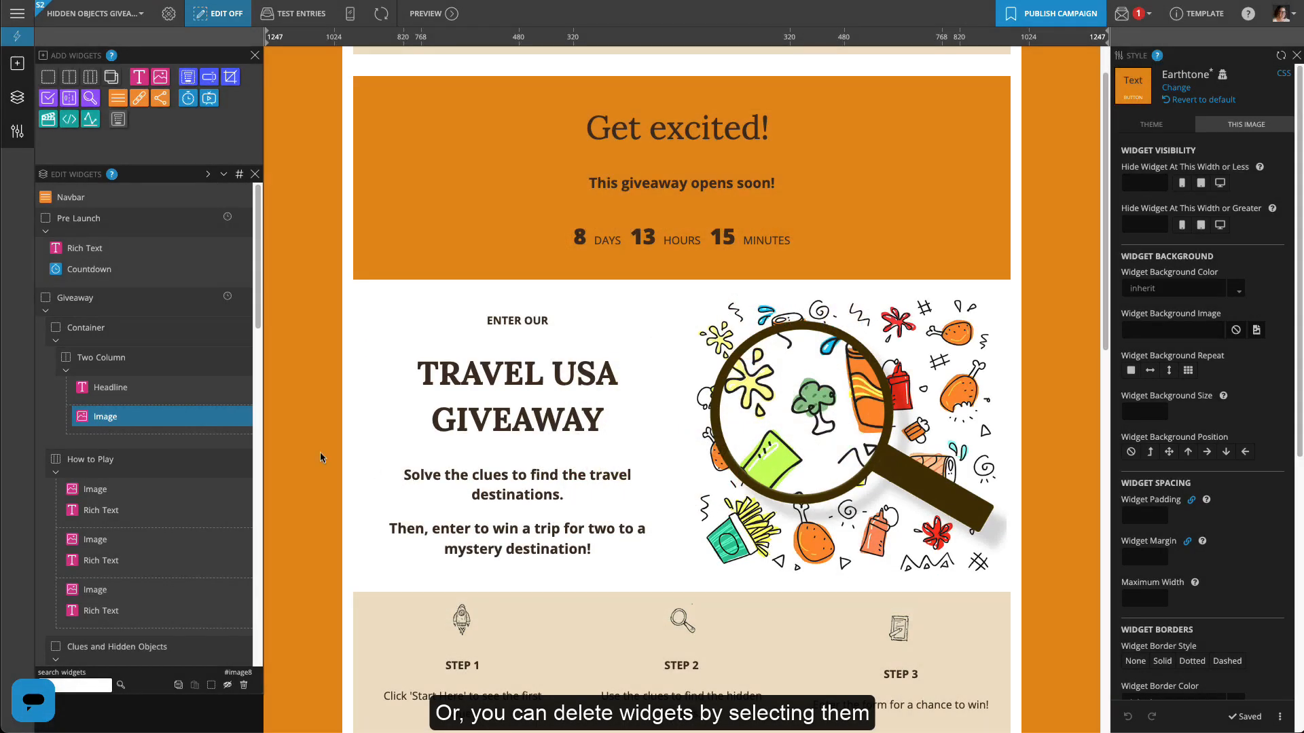
click(243, 686)
click(754, 438)
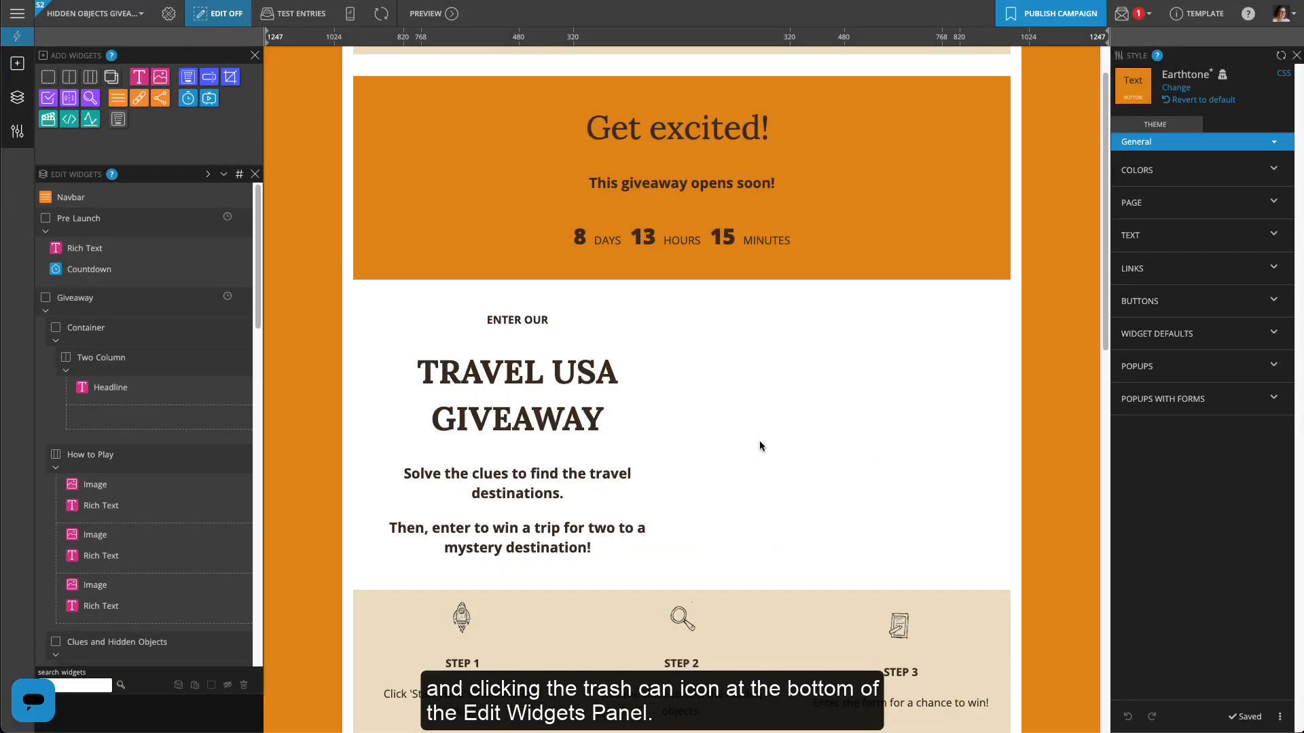
Move the Headline out of Two Column into the Container and delete the empty Two Column
click(124, 385)
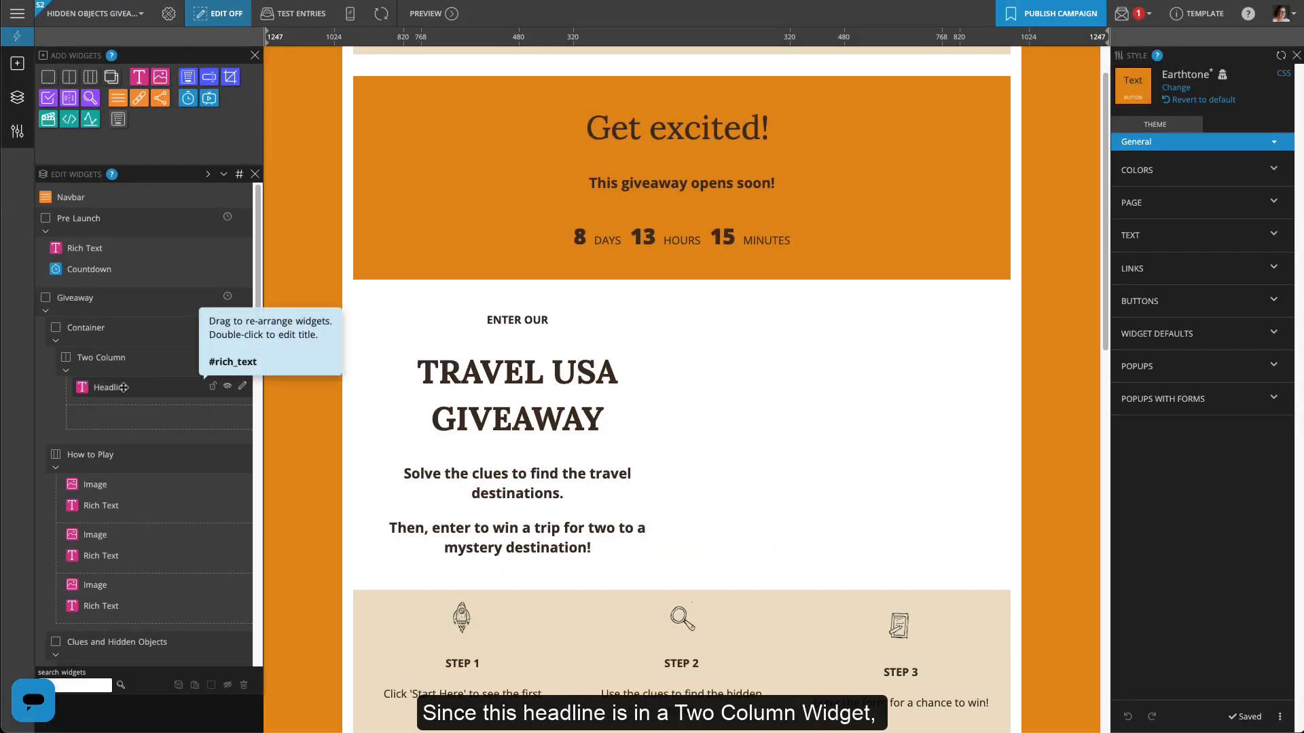
drag(125, 385, 101, 348)
click(102, 378)
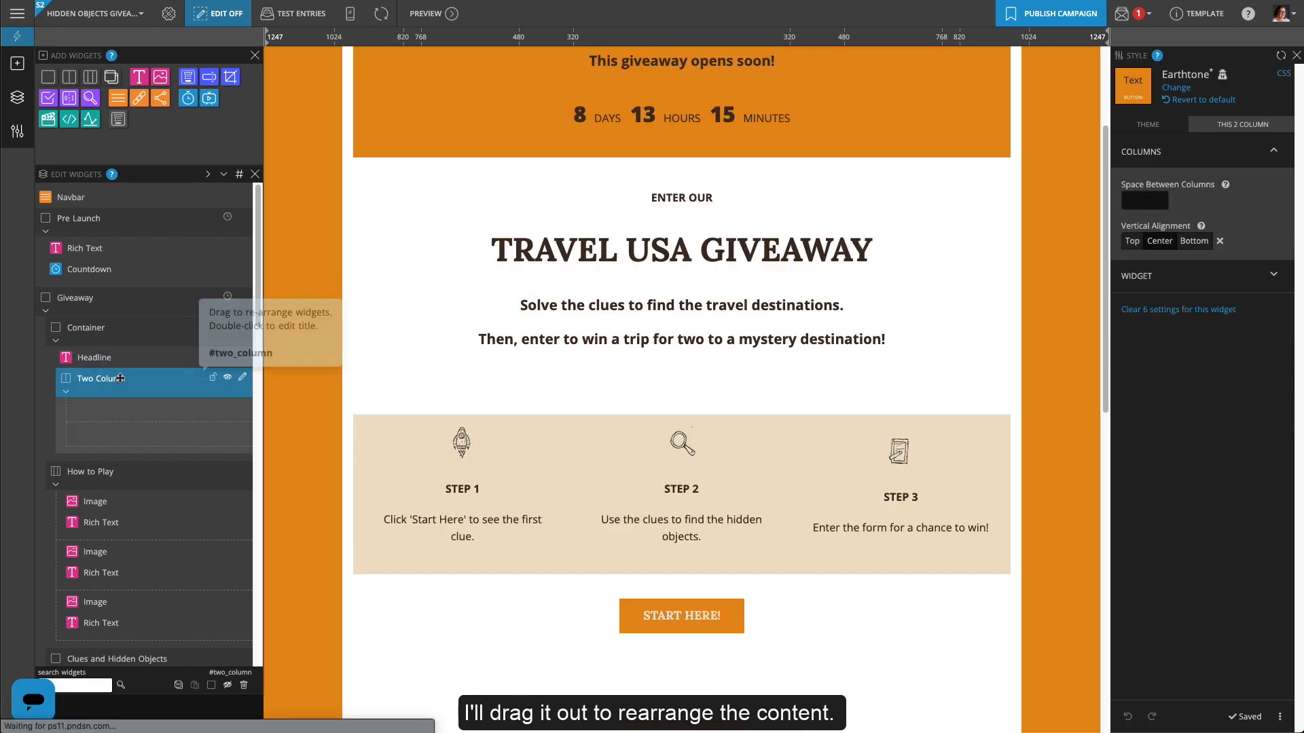
click(244, 685)
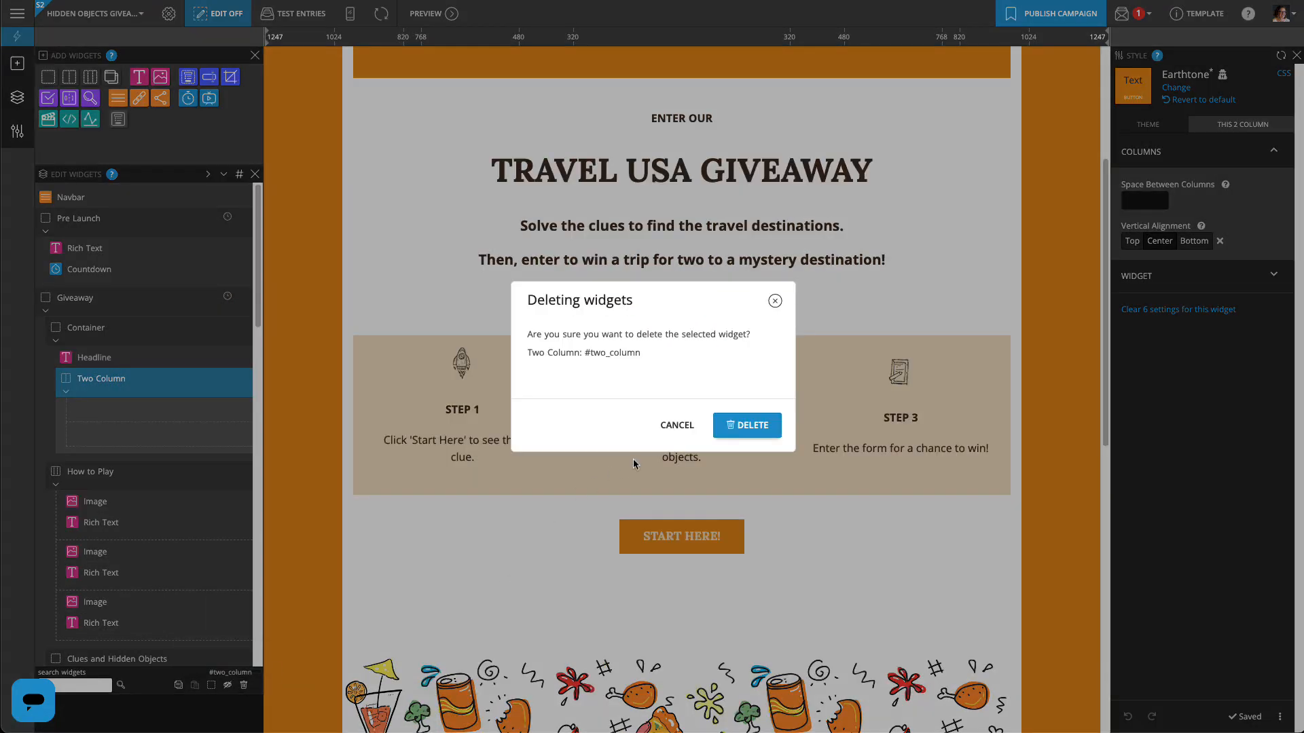
click(745, 426)
scroll(732, 428, down, 5)
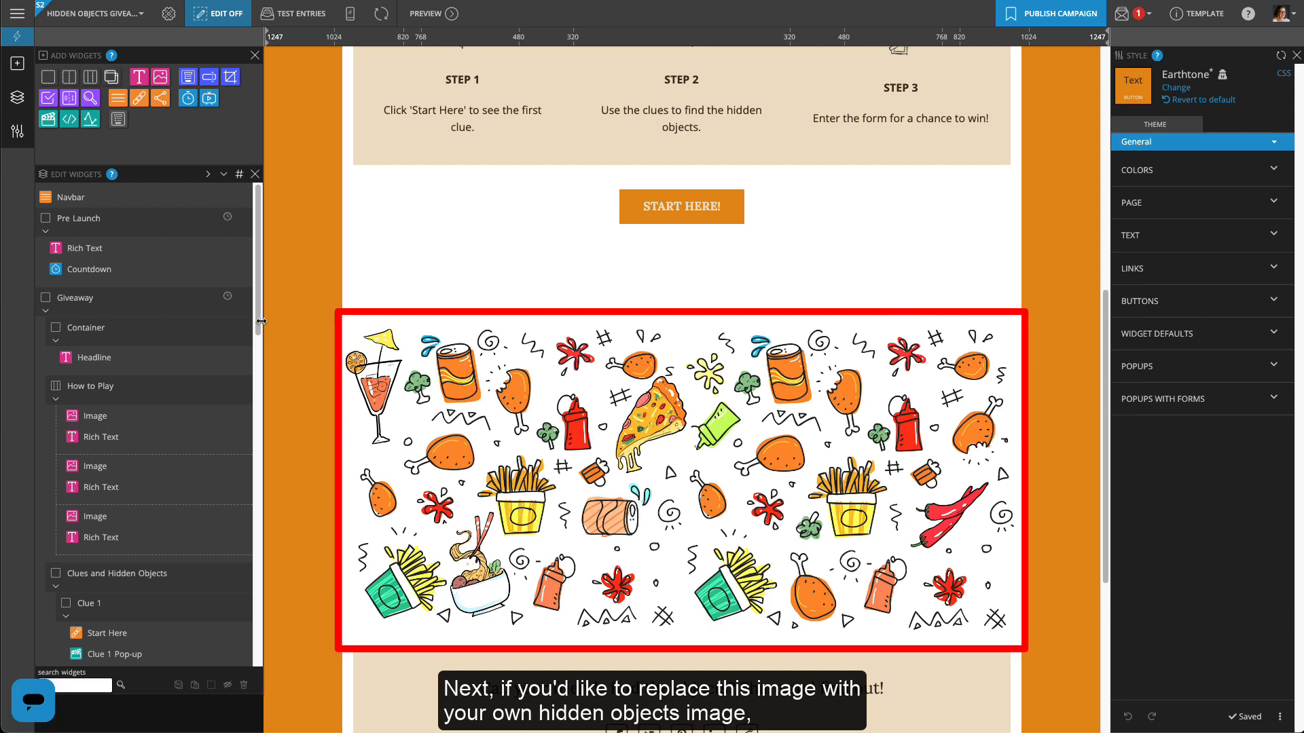
Swap the Hidden Objects food-doodle image for the US_20Map picture from the Media Library
drag(259, 329, 283, 623)
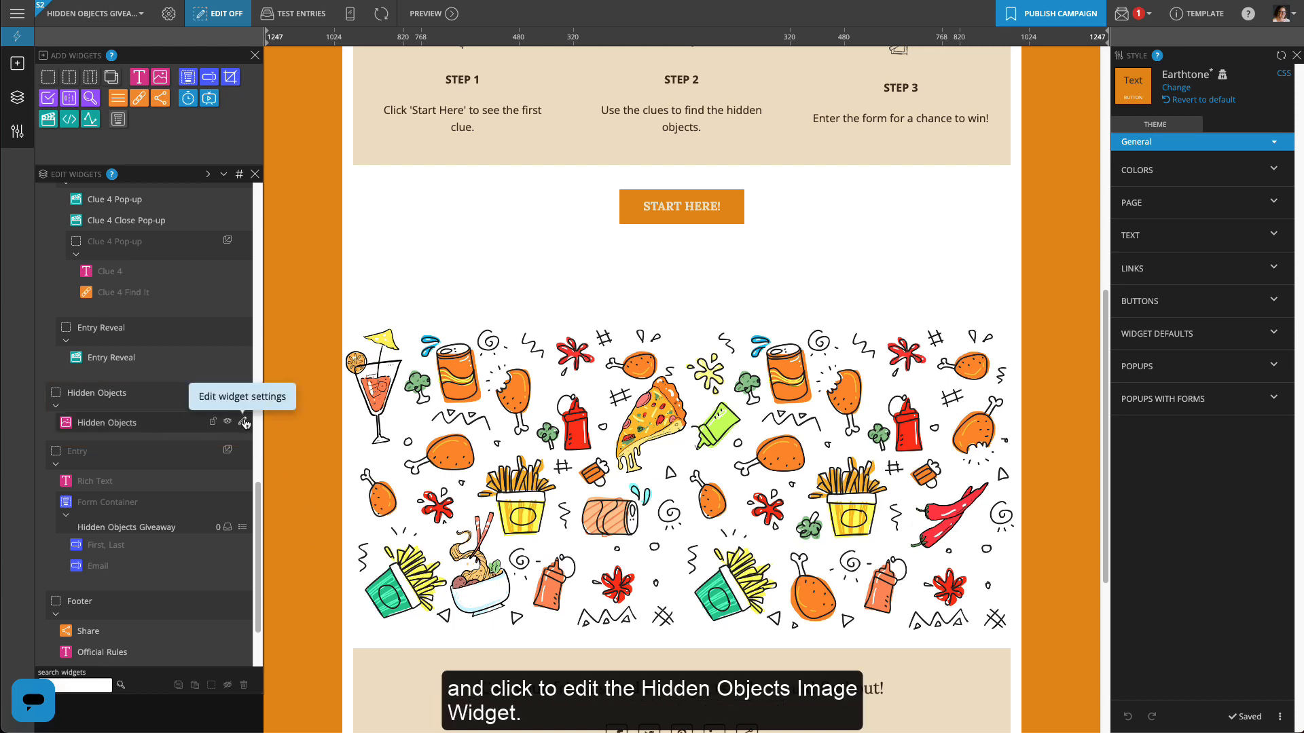
click(246, 423)
mouse_move(527, 368)
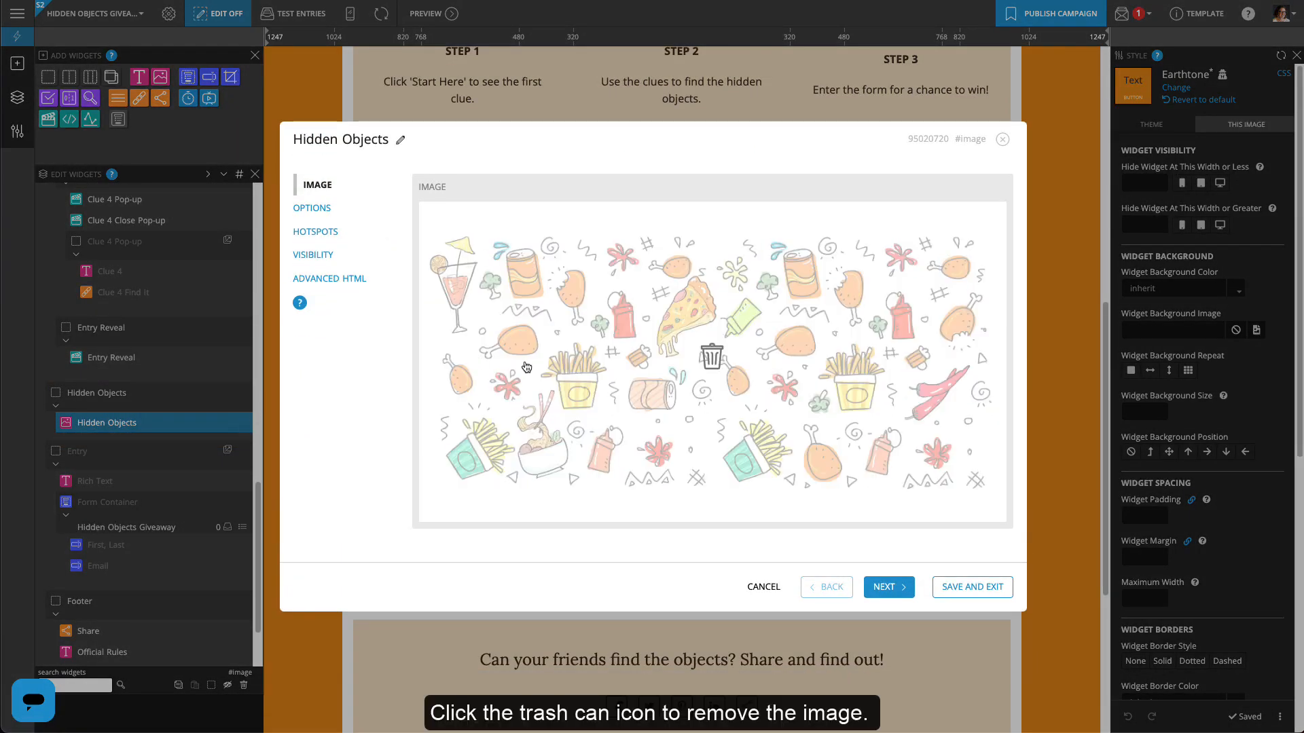
click(711, 356)
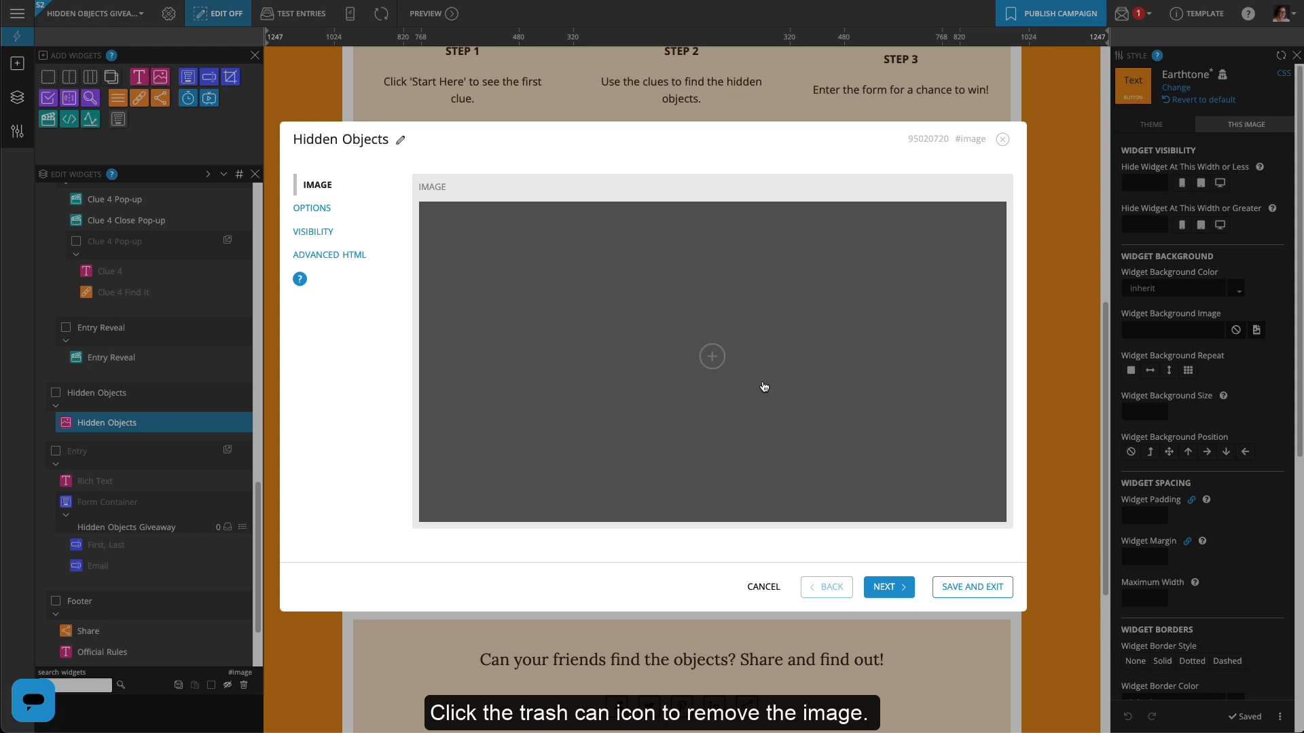
click(712, 356)
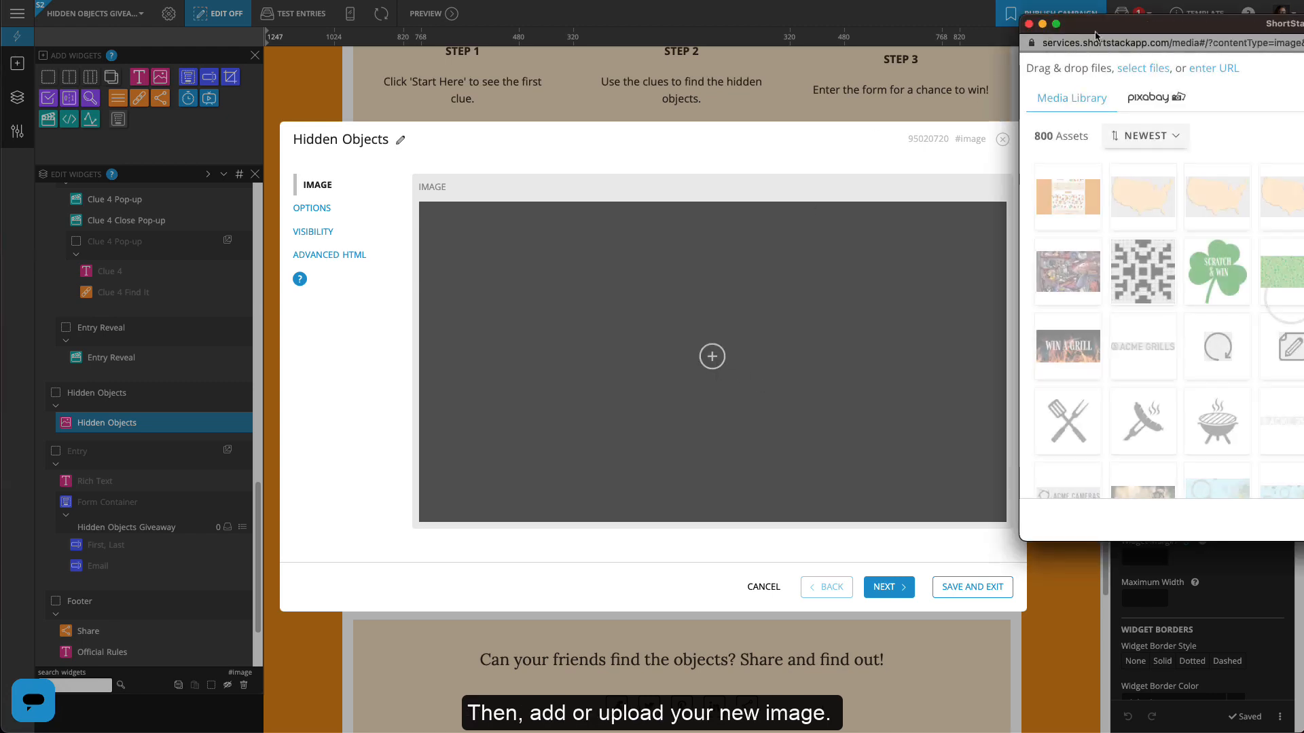
drag(1096, 36, 834, 43)
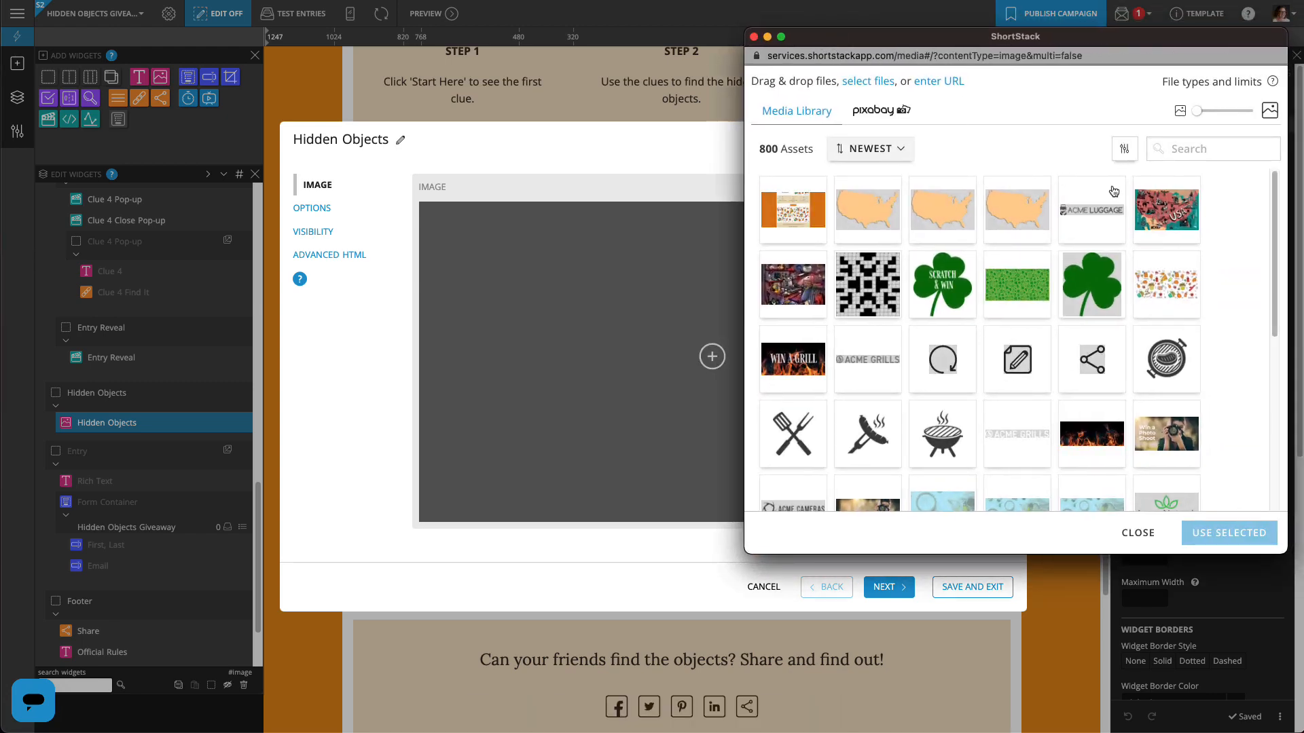
click(1166, 211)
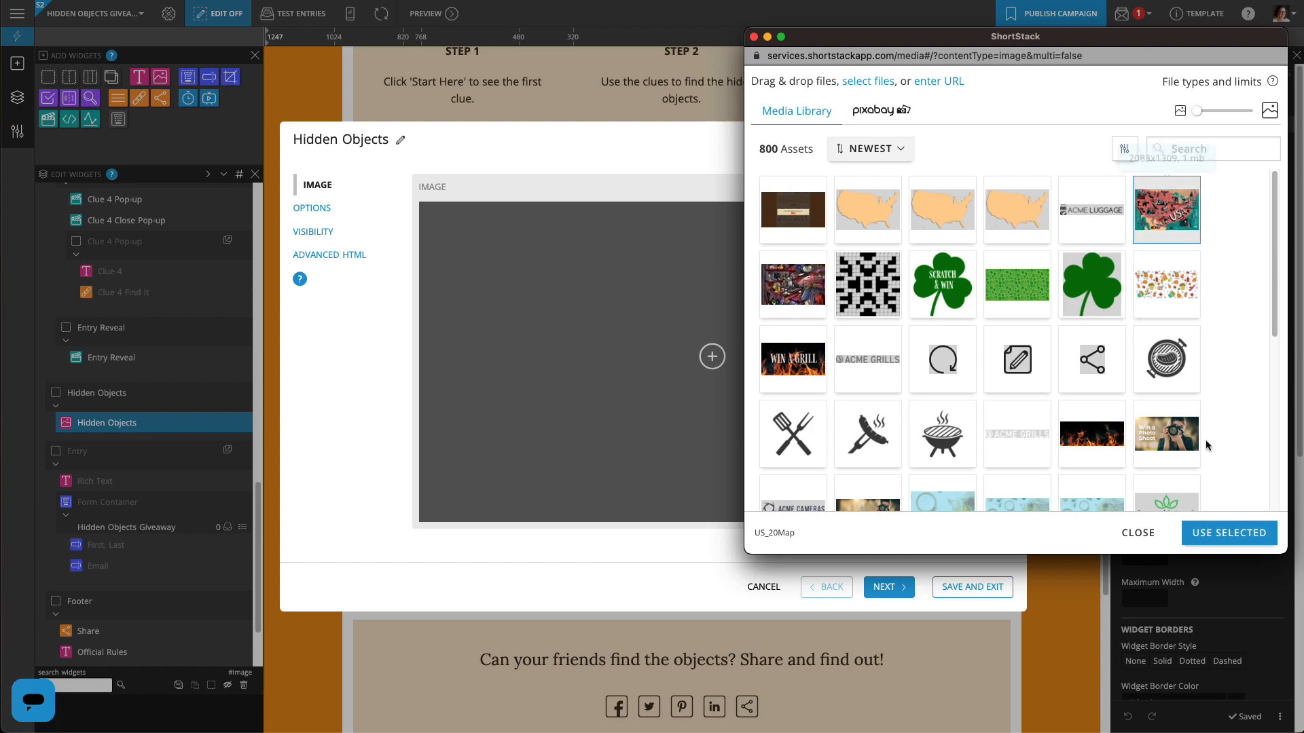
click(1230, 532)
click(978, 587)
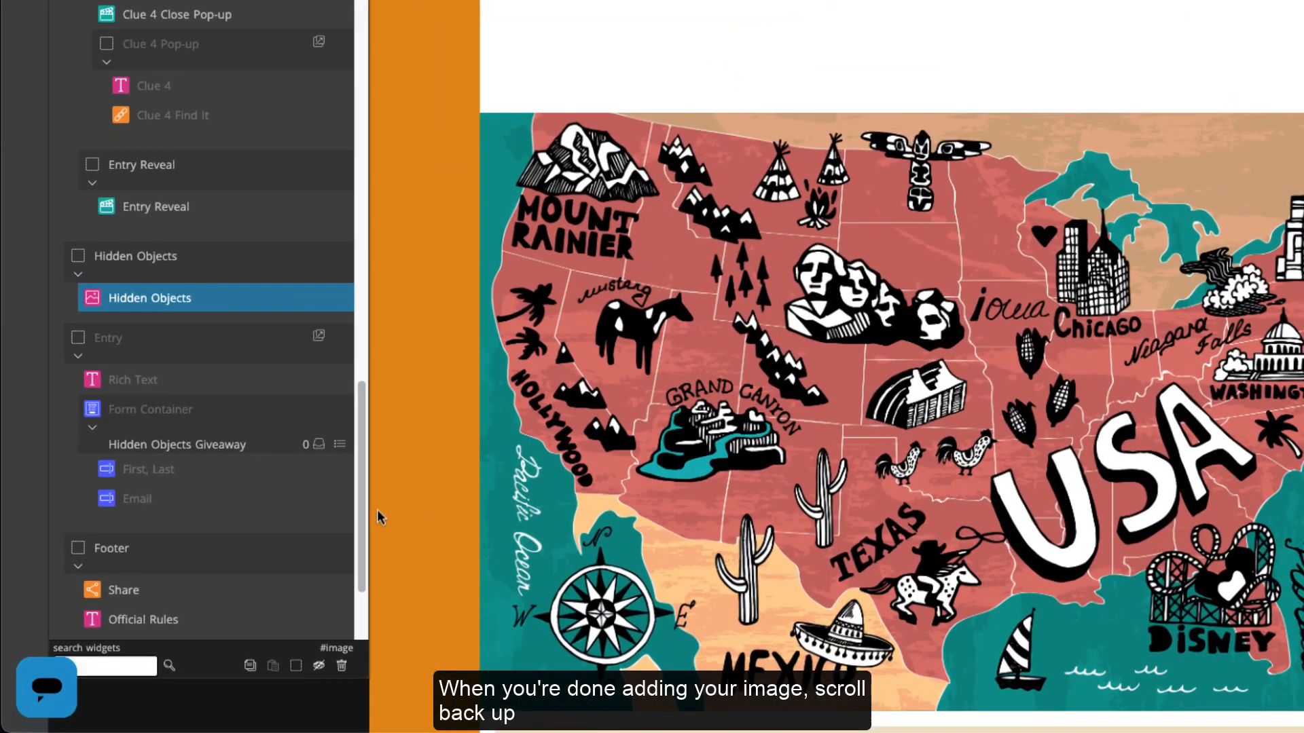
Replace Clue 1 with "This natural wonder and national park is larger than Rhode Island."
drag(362, 513, 384, 287)
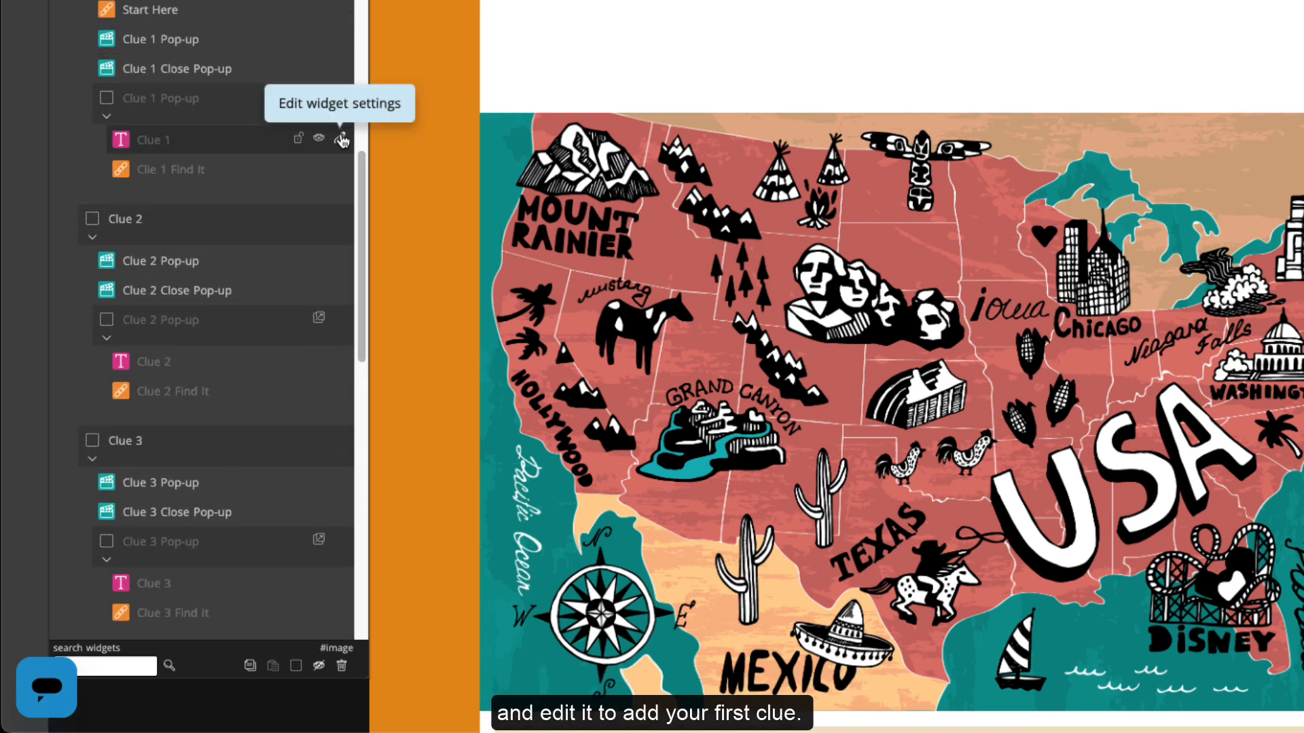
click(341, 140)
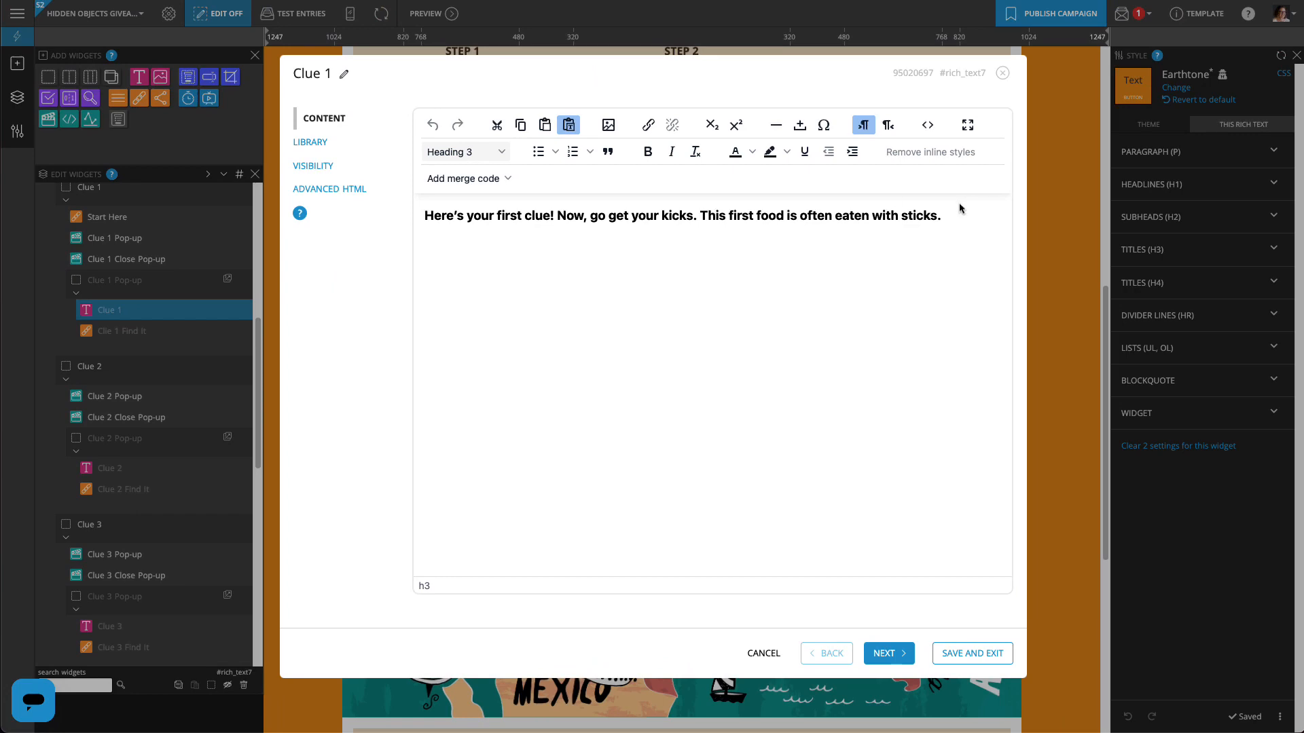
key(ctrl+a)
text(This natural wonder and national park is larger than Rhode Island.)
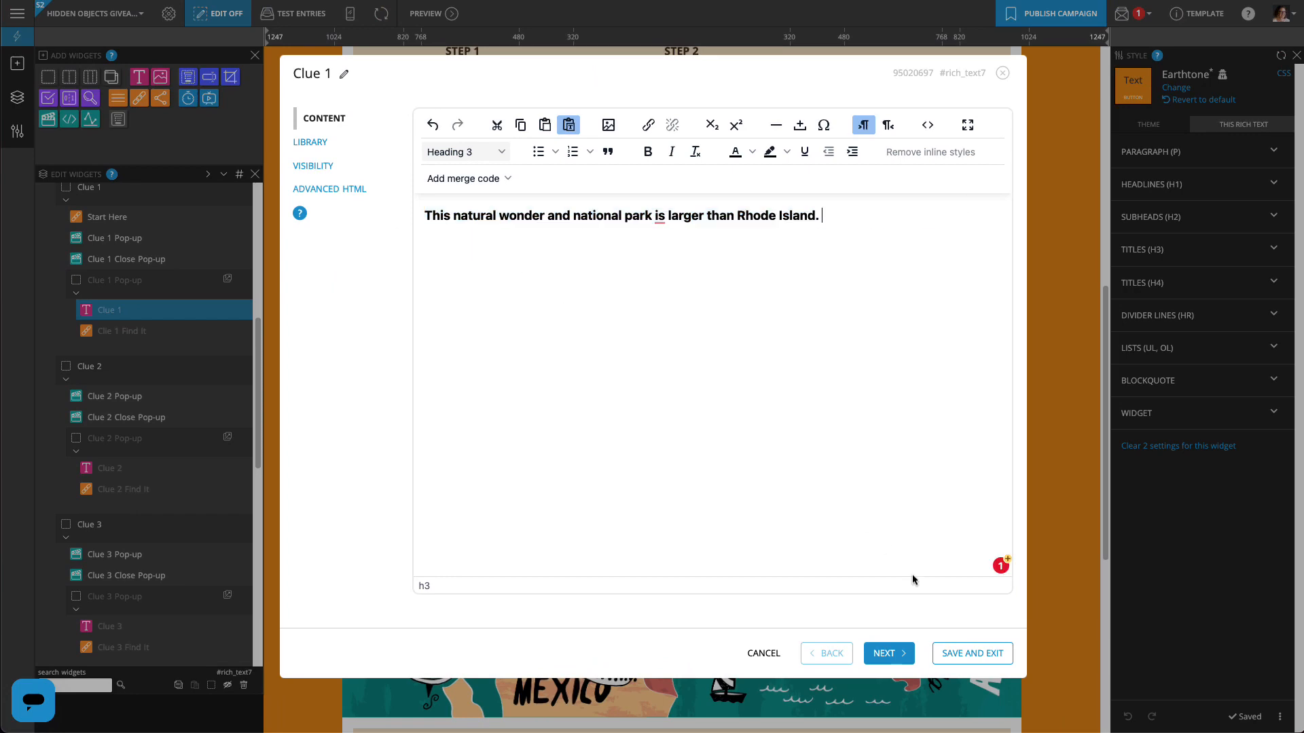
click(972, 653)
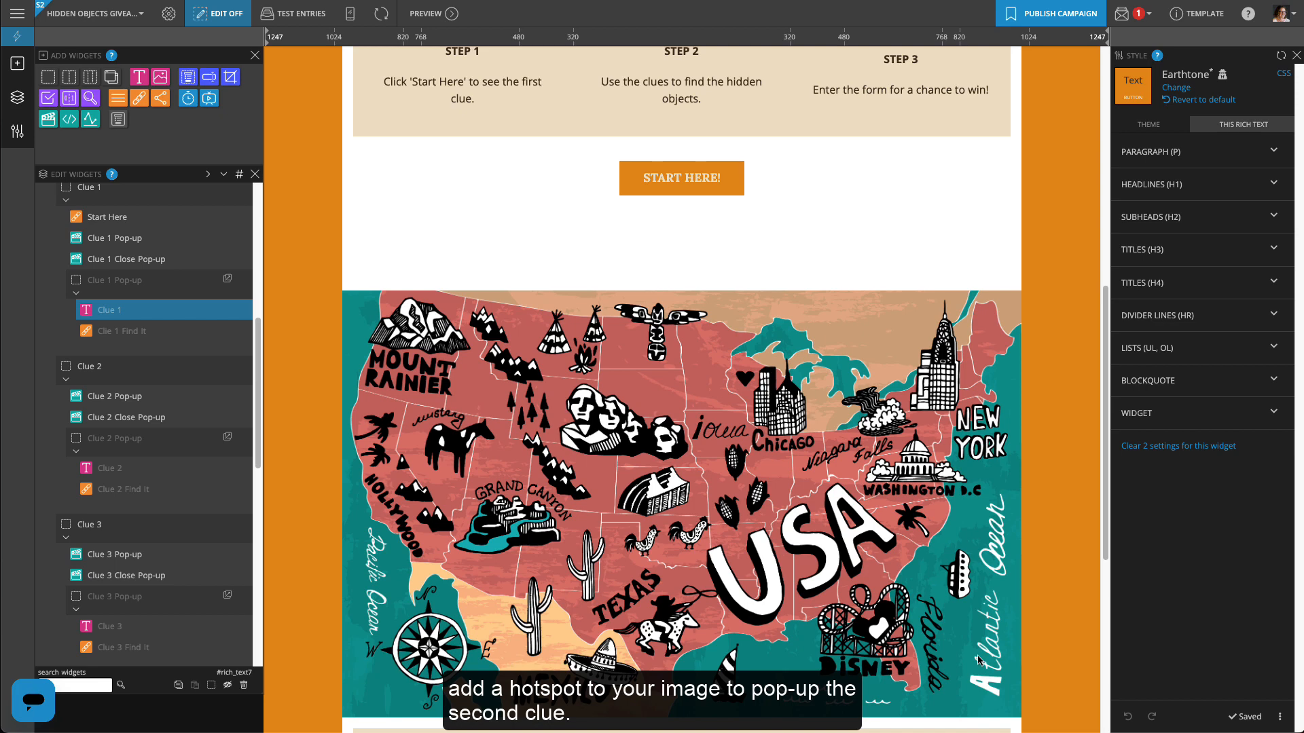
Add a hotspot on the Hidden Objects map sized over the GRAND CANYON label
drag(258, 413, 292, 593)
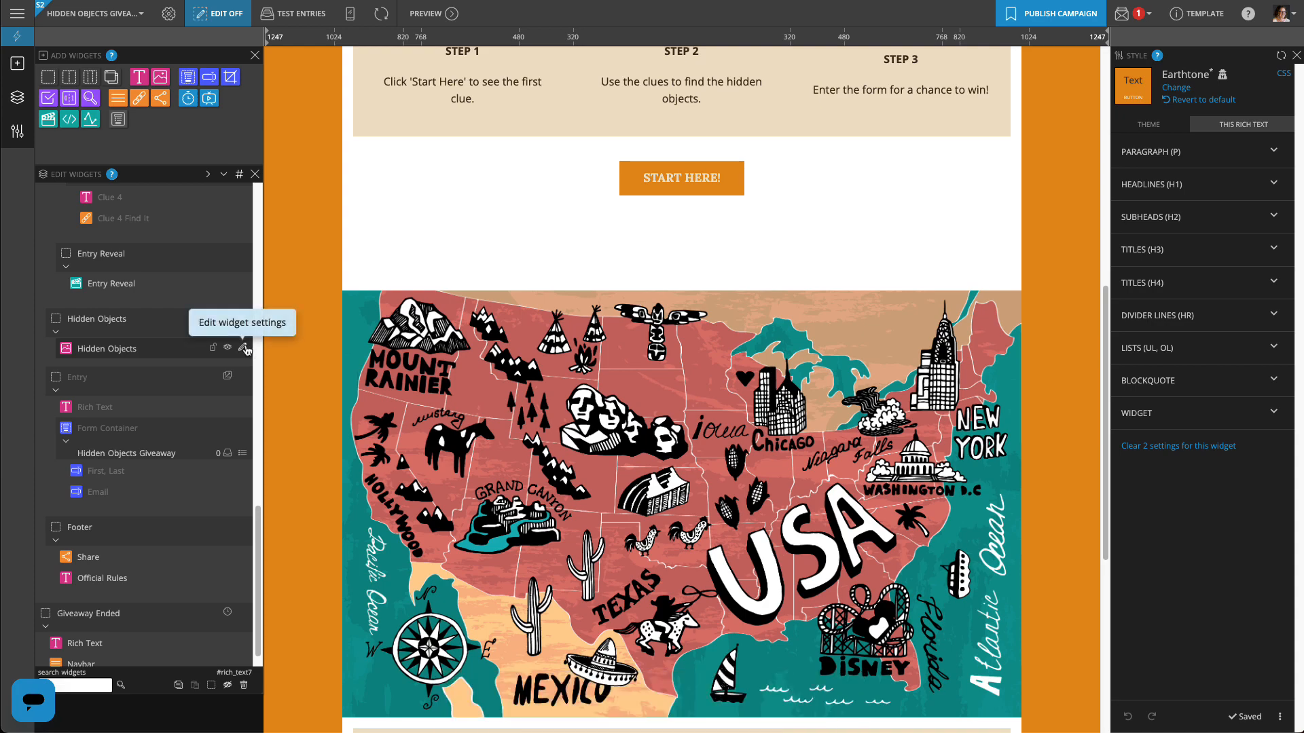
click(244, 348)
click(303, 237)
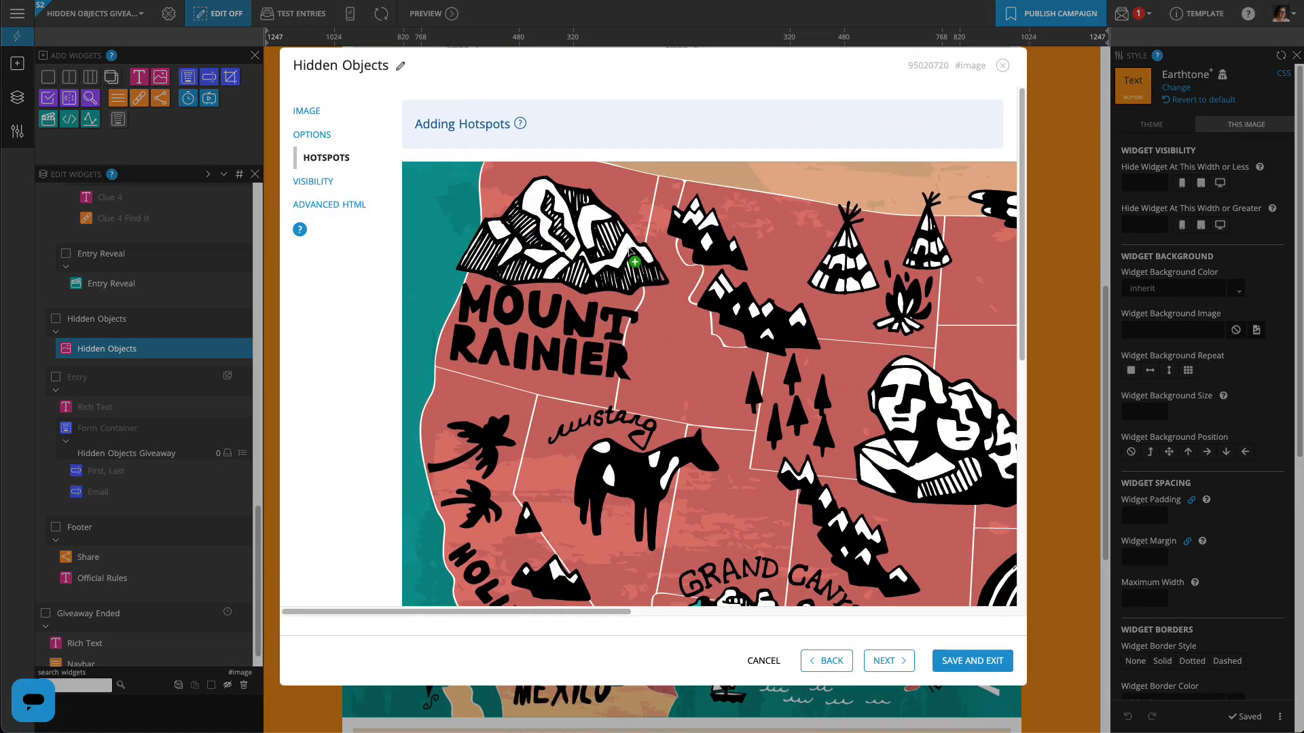
scroll(766, 343, down, 4)
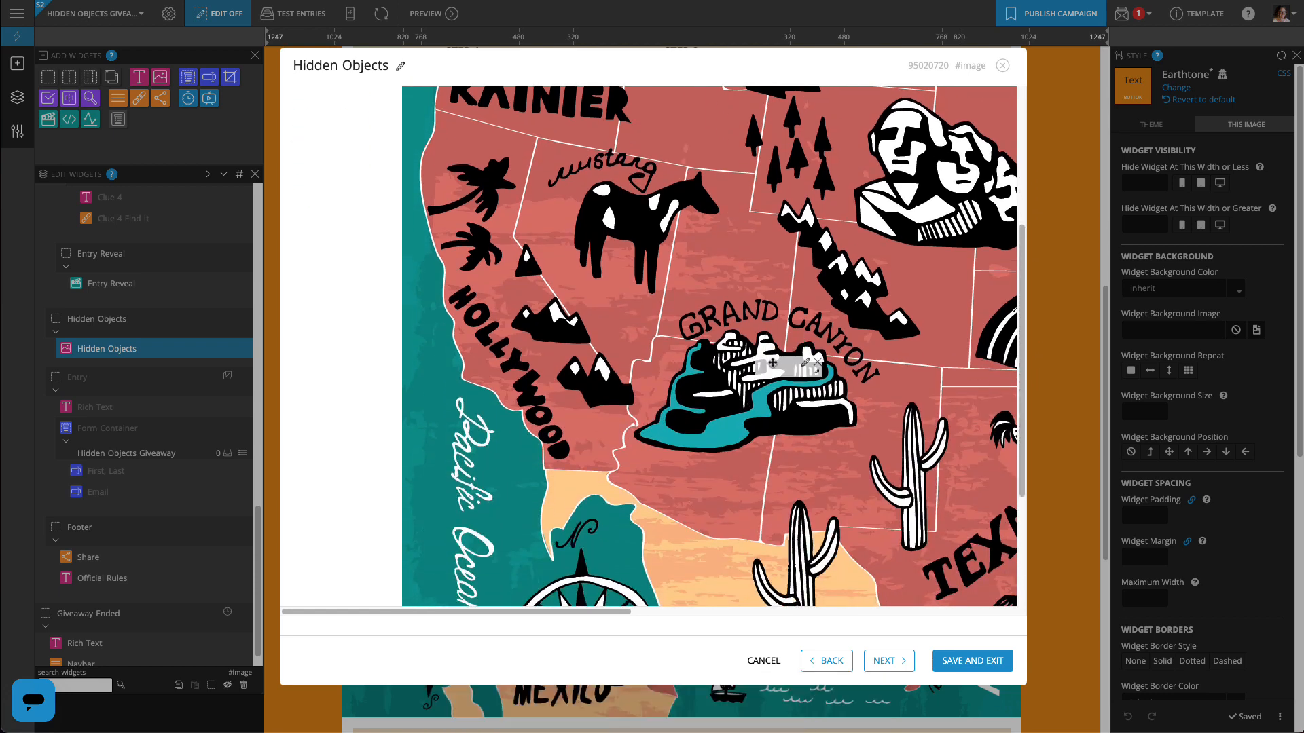
click(730, 339)
drag(730, 339, 868, 444)
drag(798, 409, 771, 410)
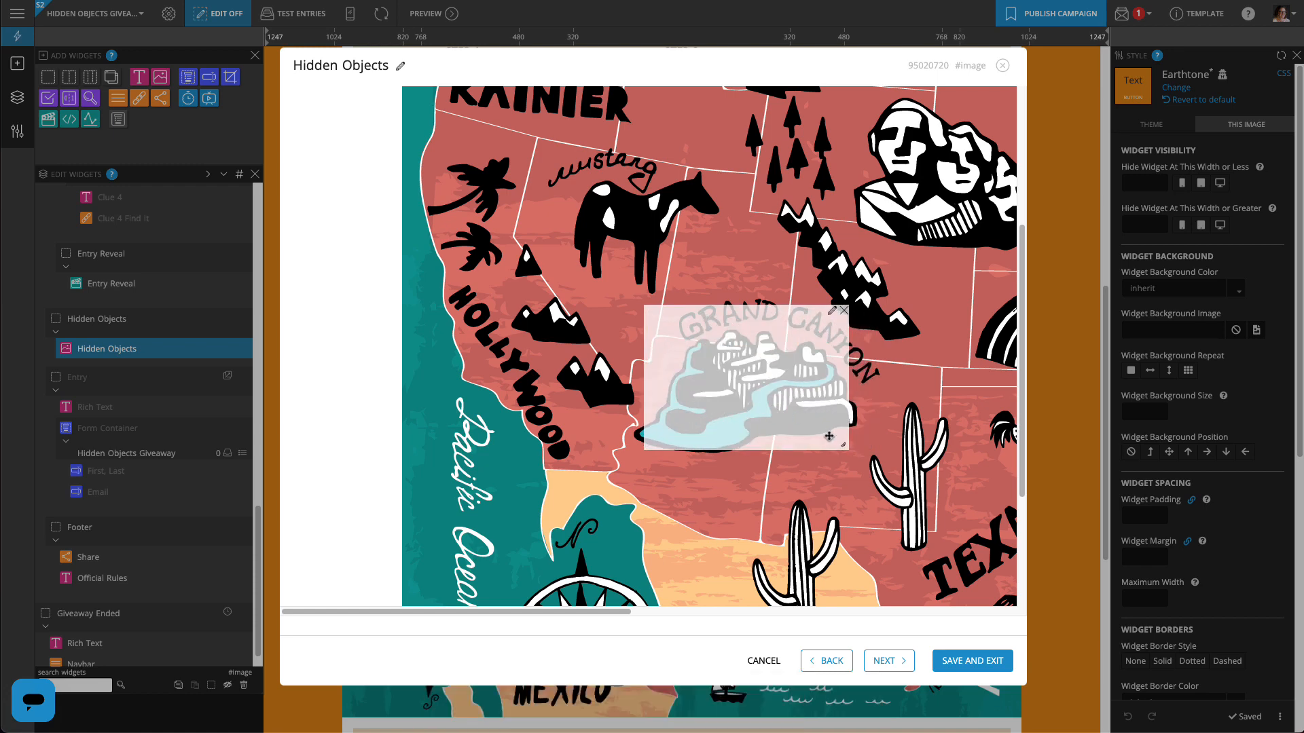
drag(841, 443, 862, 445)
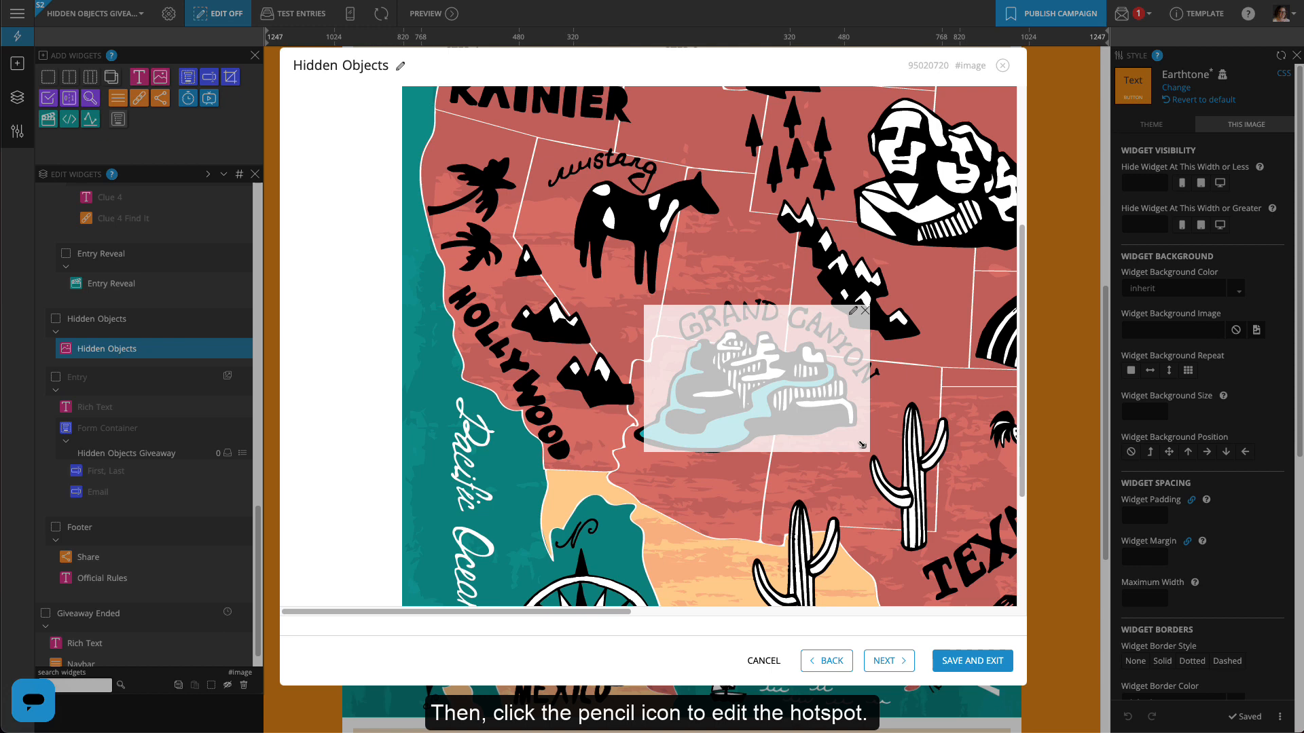
Link the Grand Canyon hotspot to the Clue 2 Pop-up (#action2) action and save the image
click(853, 313)
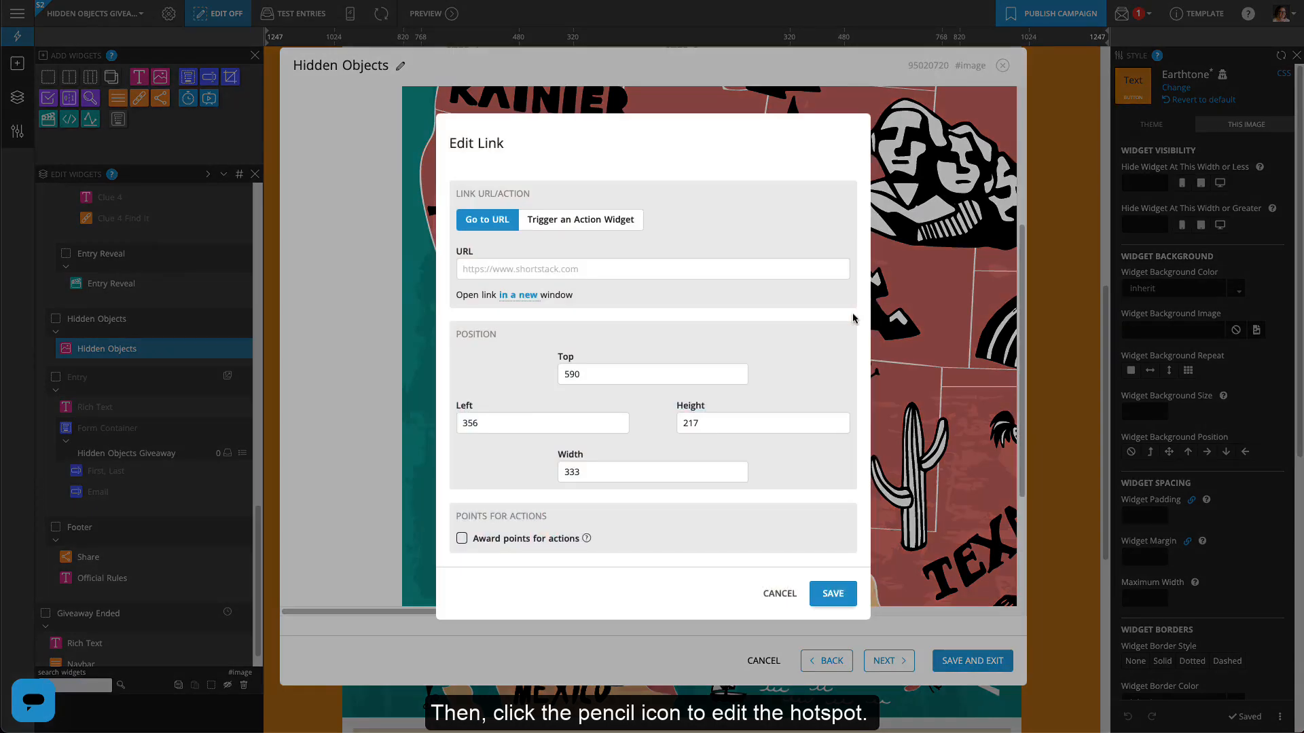
click(577, 220)
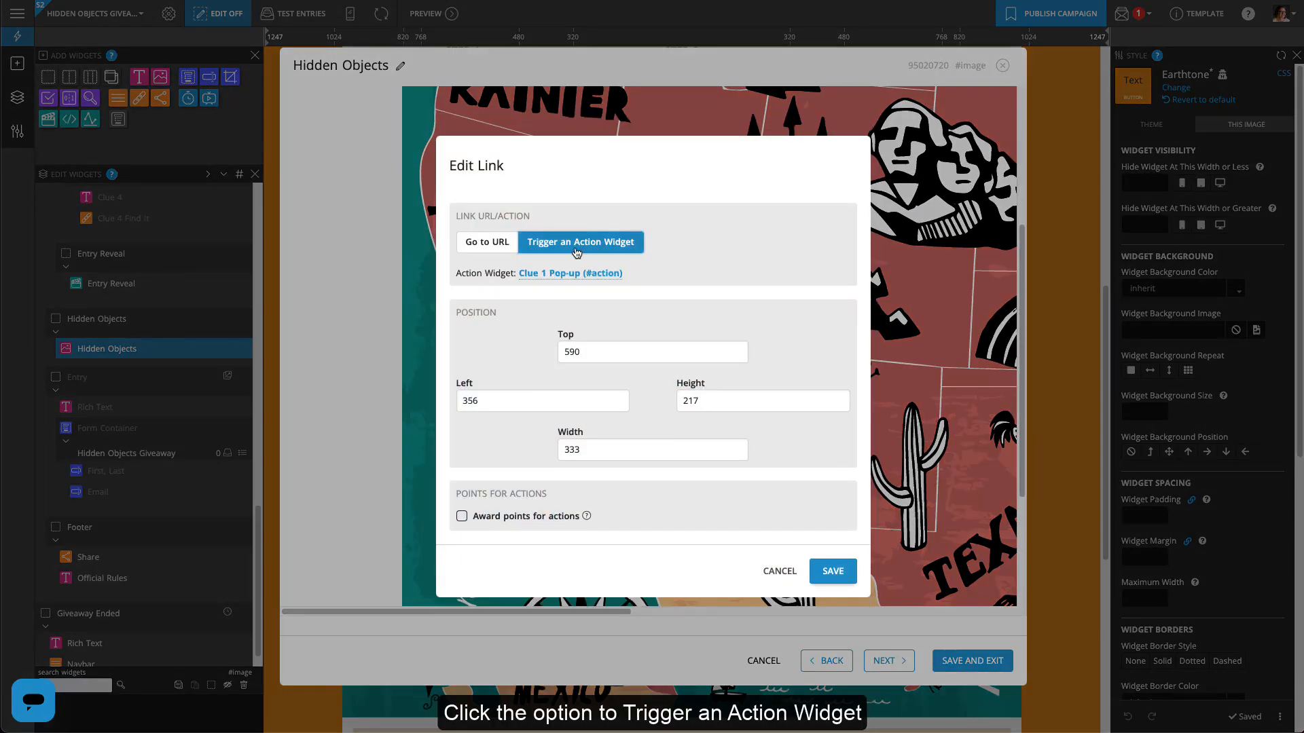
click(575, 274)
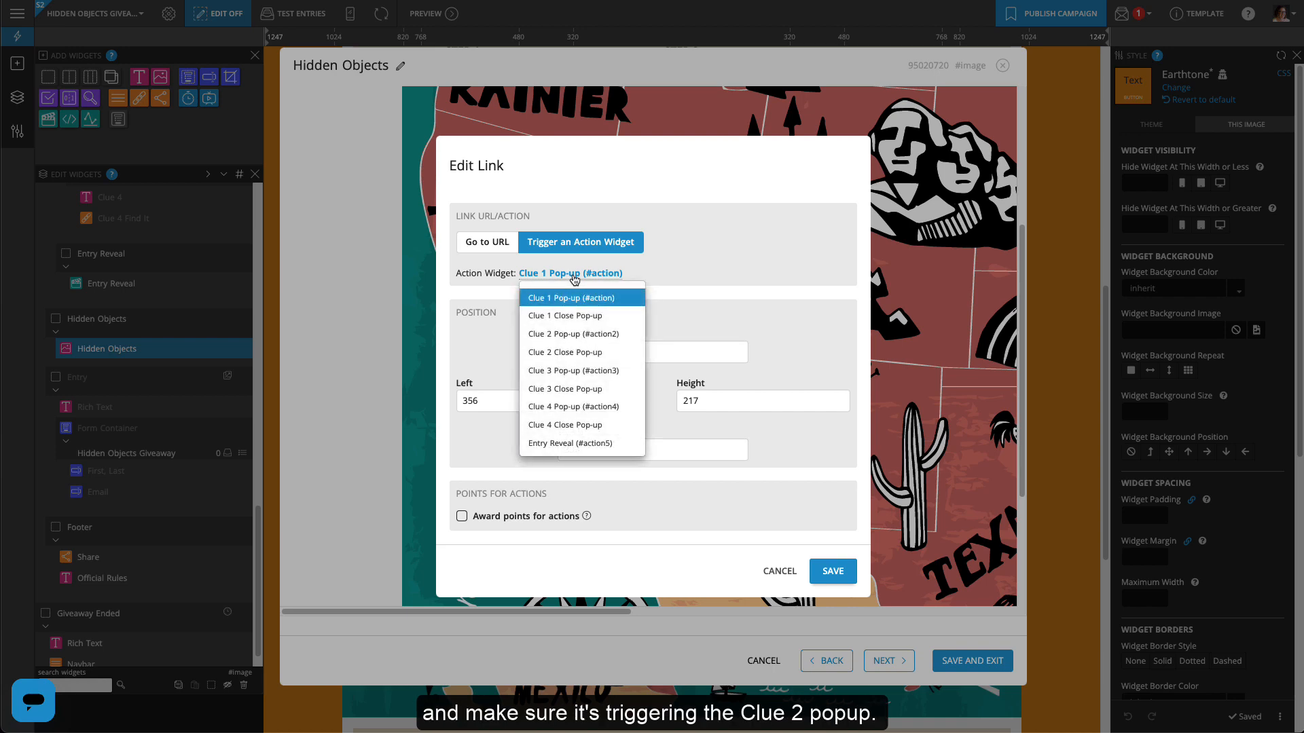
click(568, 335)
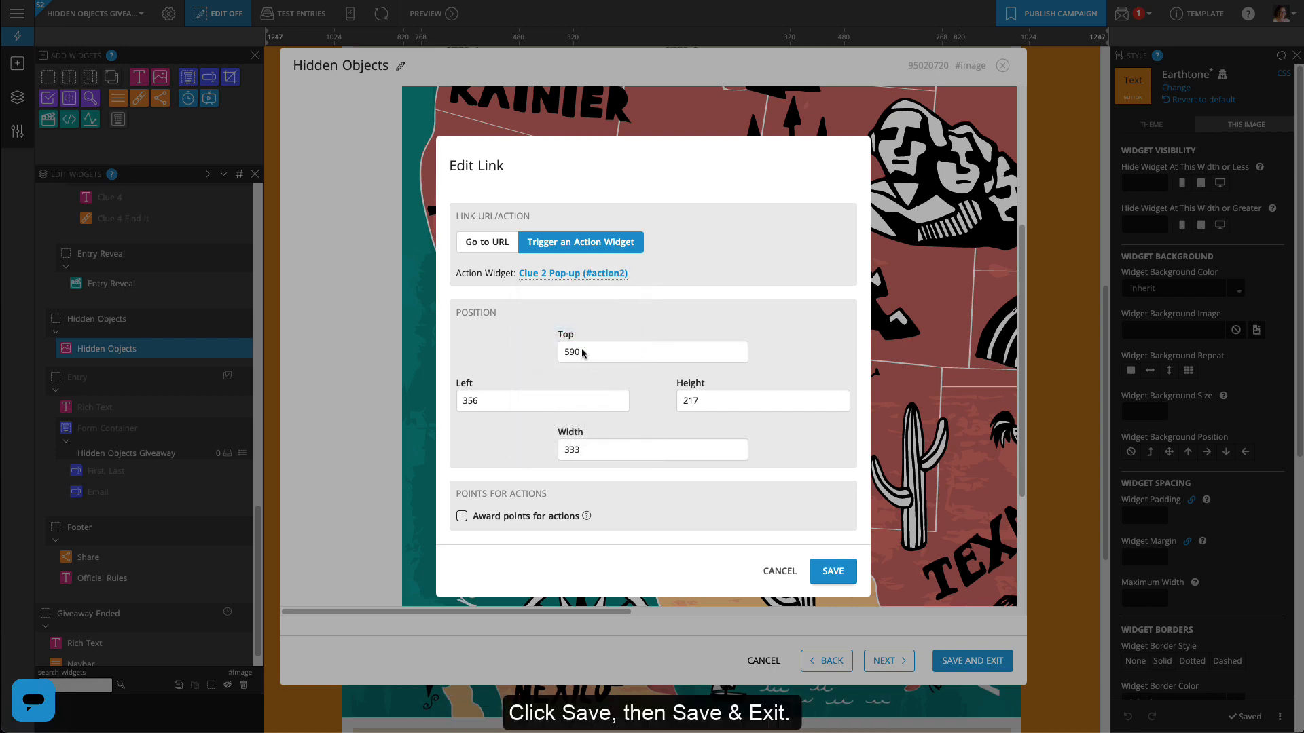
click(833, 573)
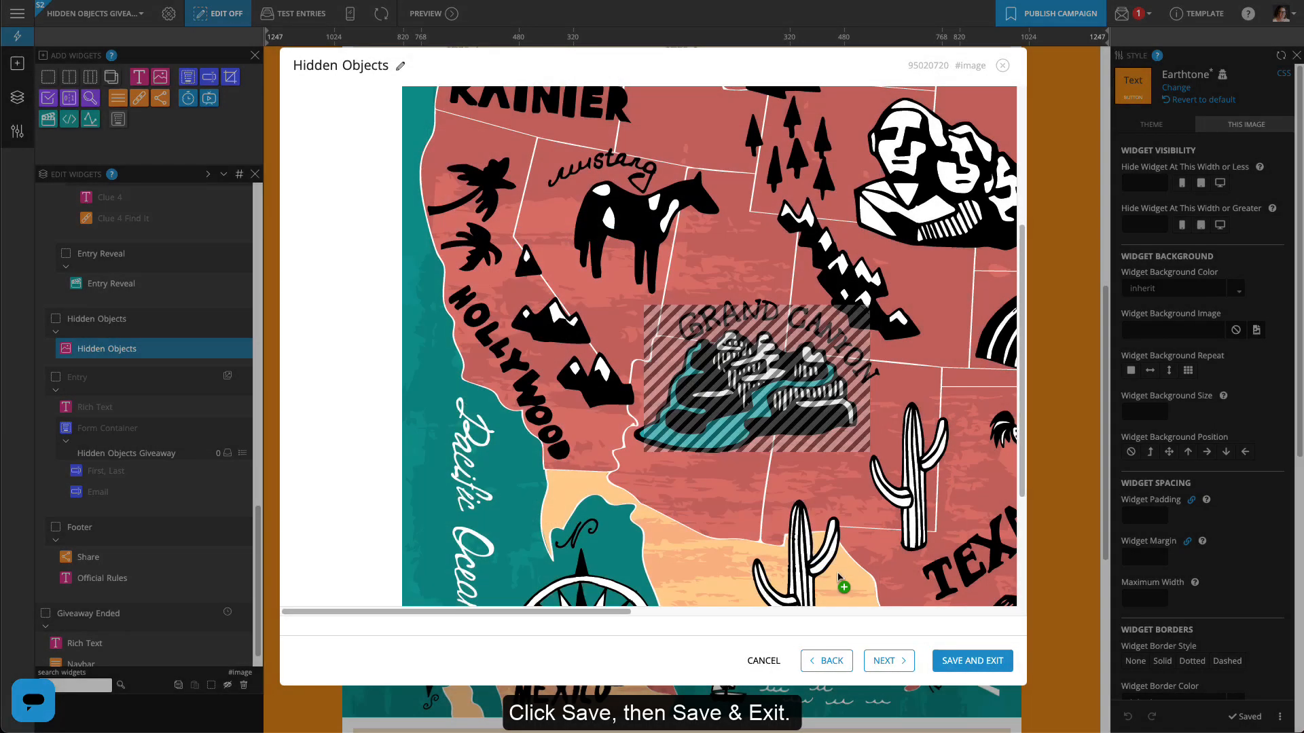
click(963, 662)
drag(261, 565, 271, 371)
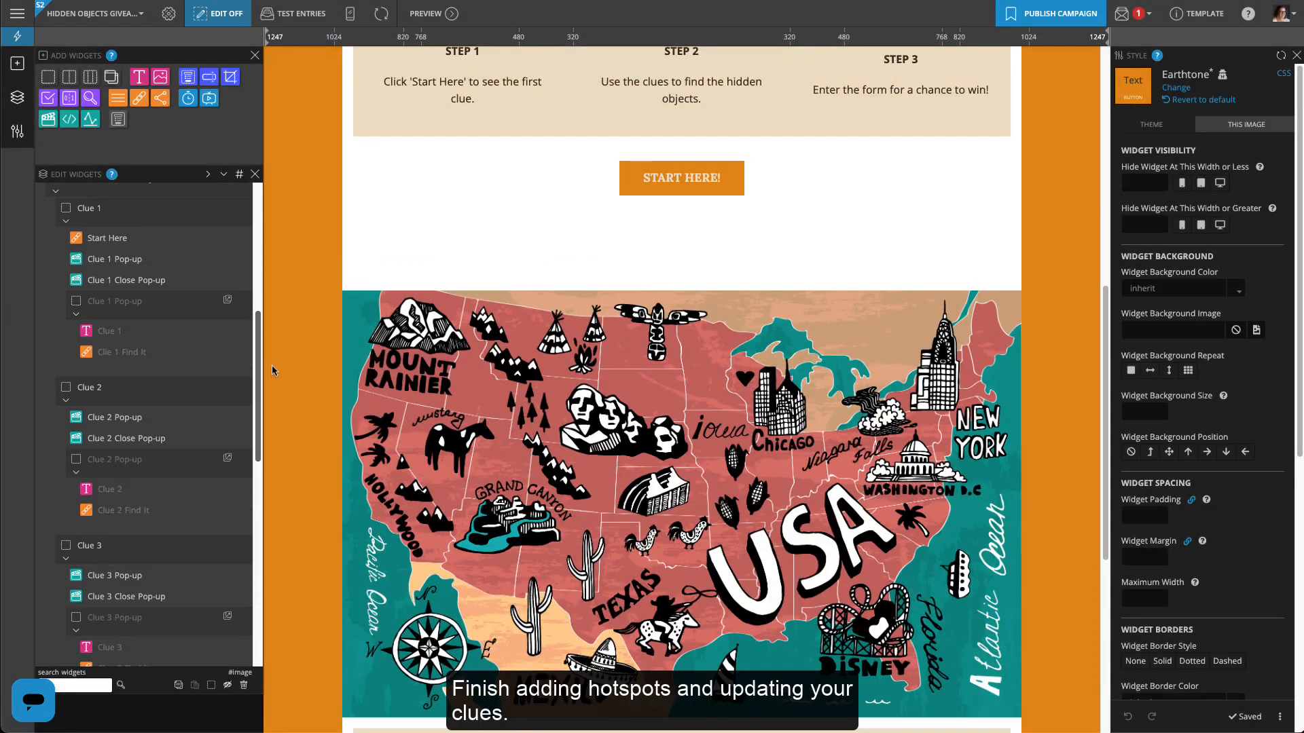
Replace the Clue 2 text with the national monument sentence
double_click(246, 511)
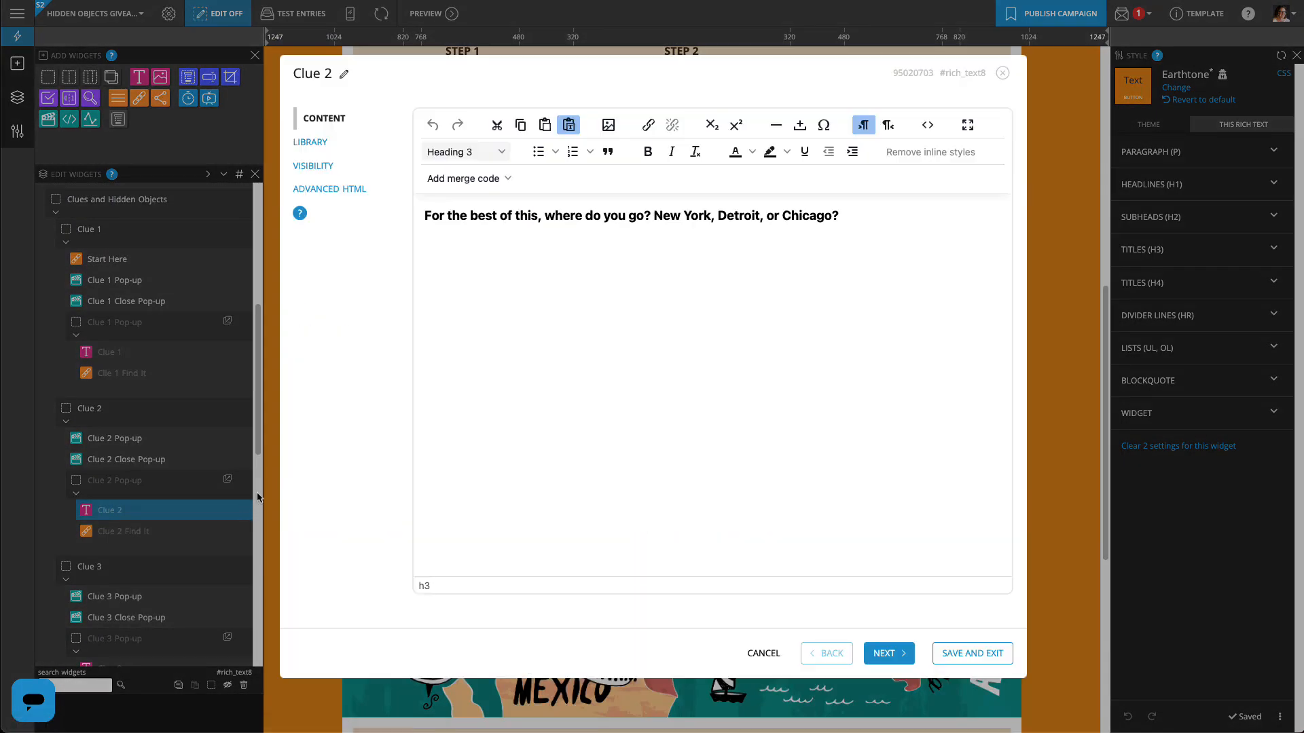
key(ctrl+a)
text(Once you lay eyes on the grandeur of this national monument, you’ll be inspired to stay and rush less.)
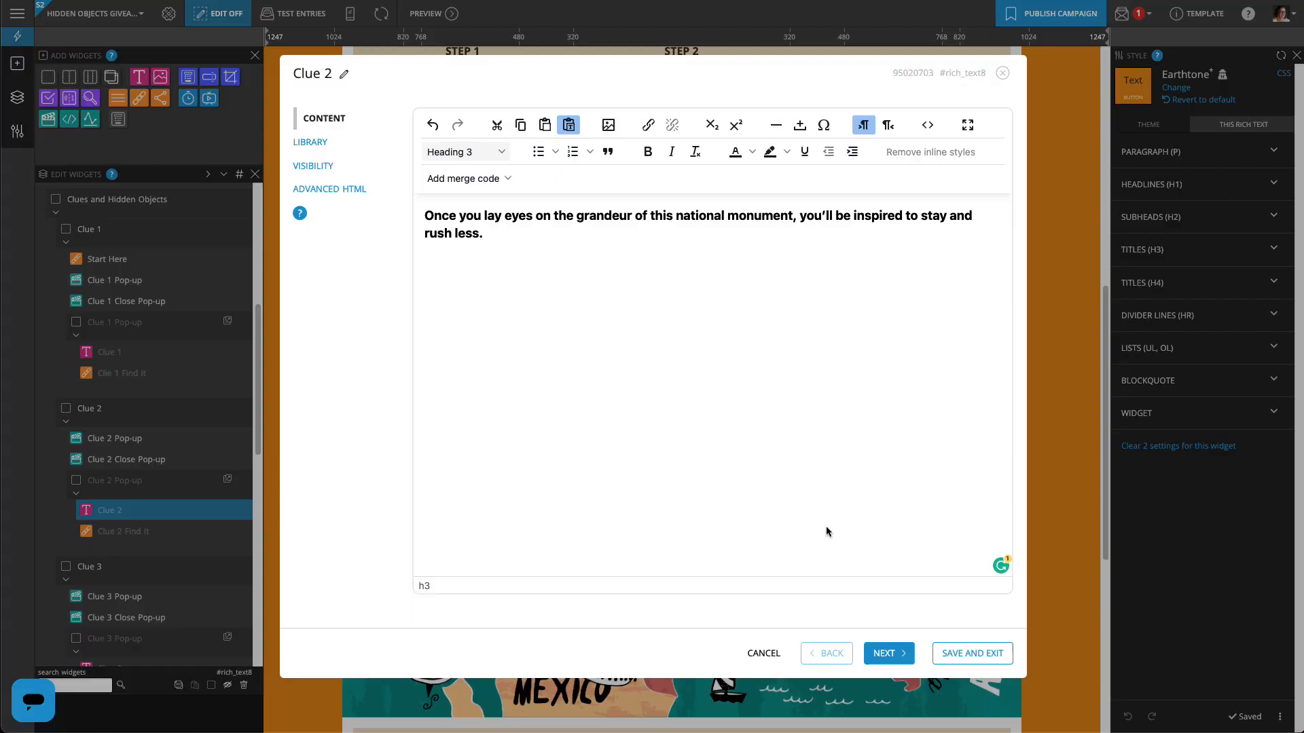
click(973, 654)
scroll(259, 370, down, 10)
Draw a Mount Rushmore hotspot on the map set to trigger an action widget
click(246, 358)
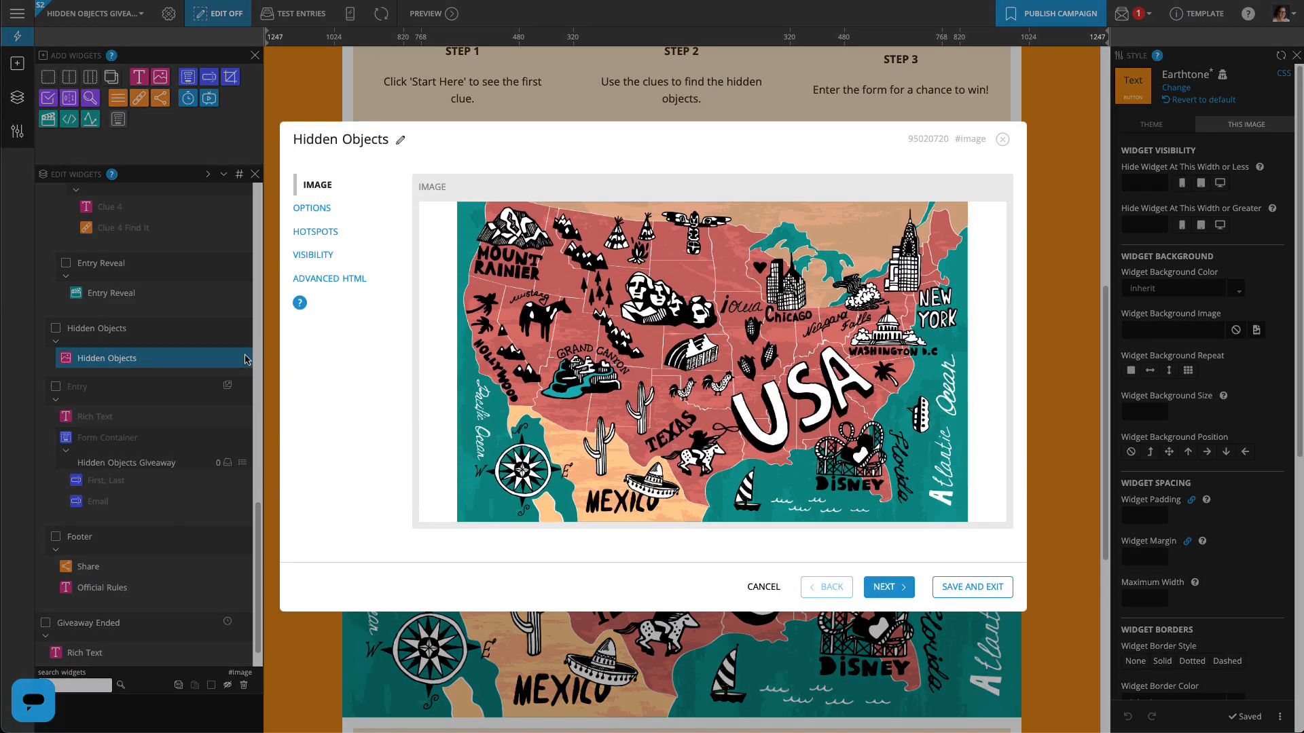
click(318, 231)
drag(451, 613, 631, 613)
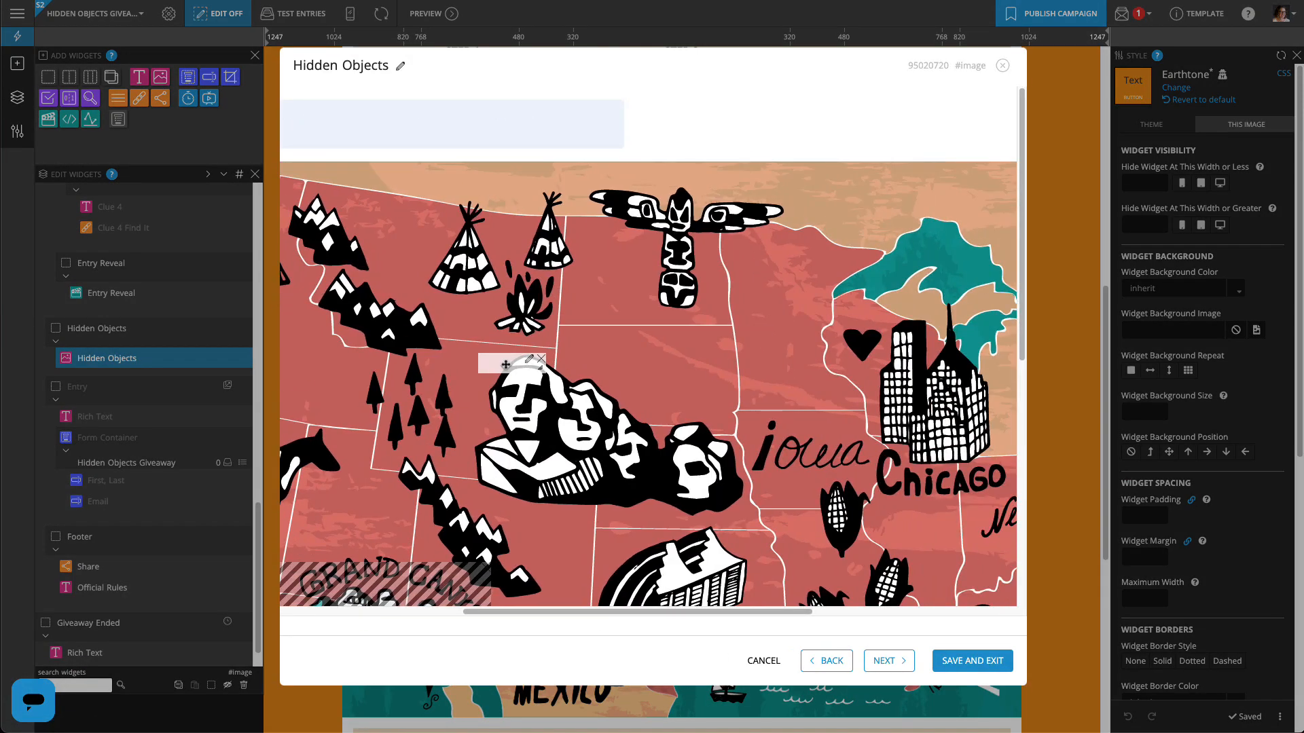
drag(476, 353, 743, 520)
click(580, 219)
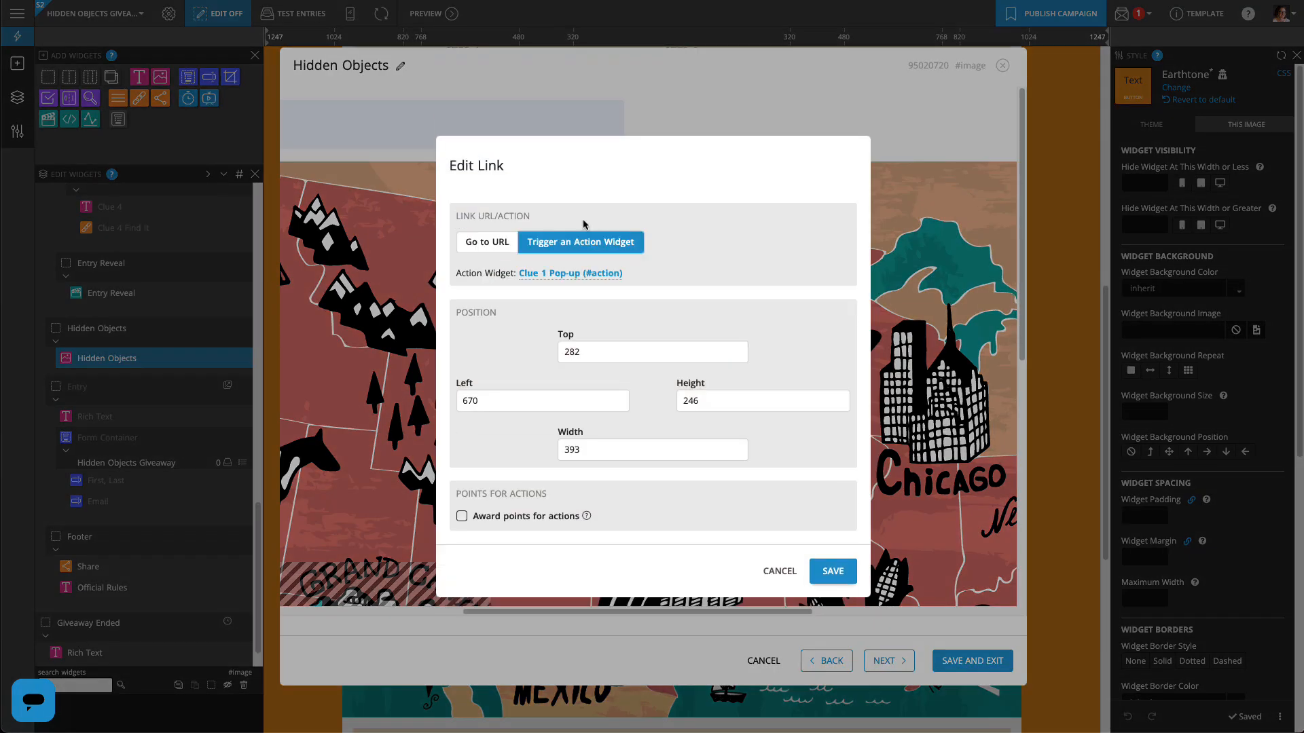
click(575, 274)
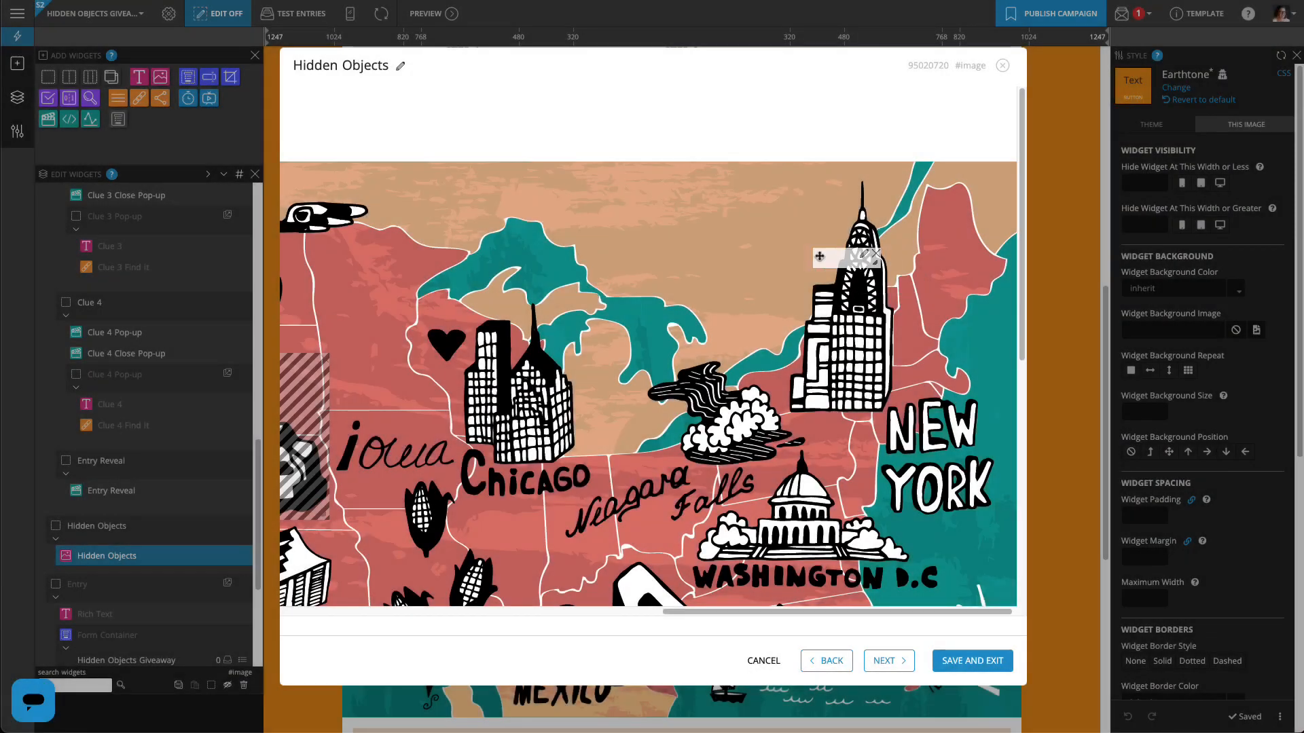
Add a large New York hotspot that triggers Entry Reveal (#action5) and save the image
drag(819, 256, 991, 503)
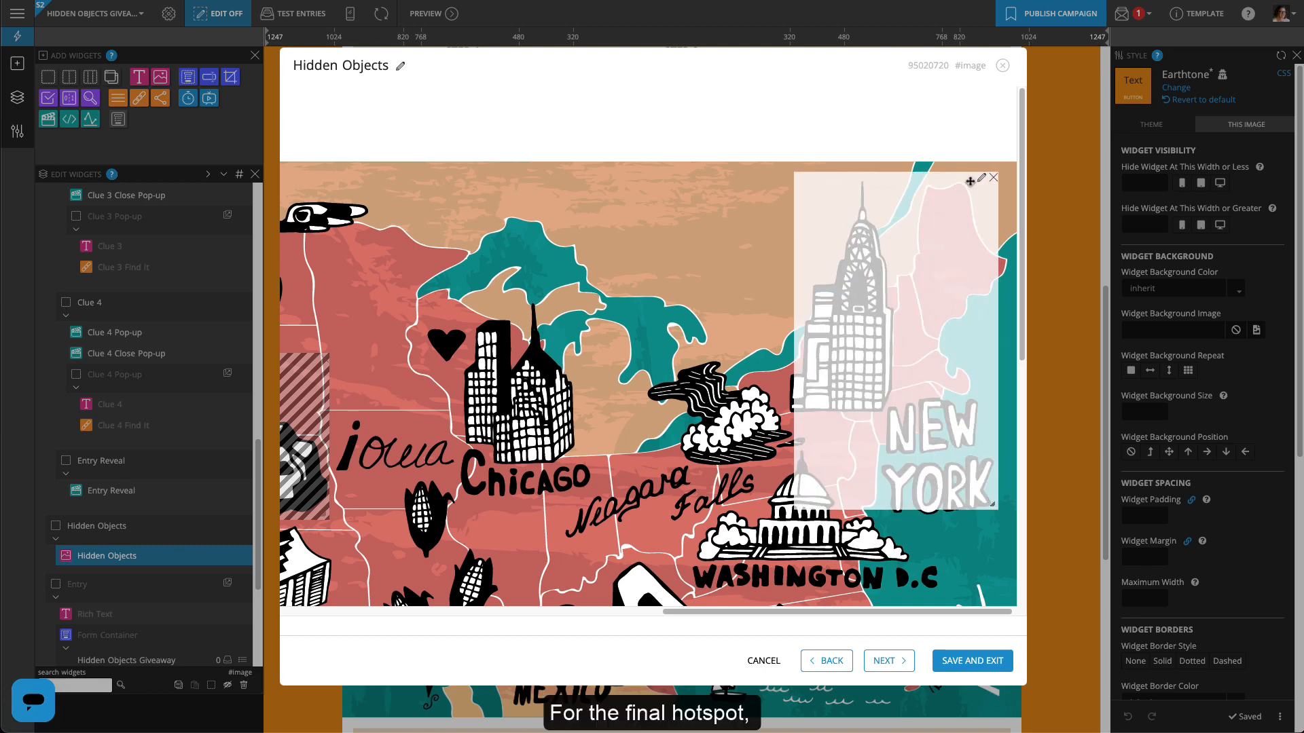
click(981, 181)
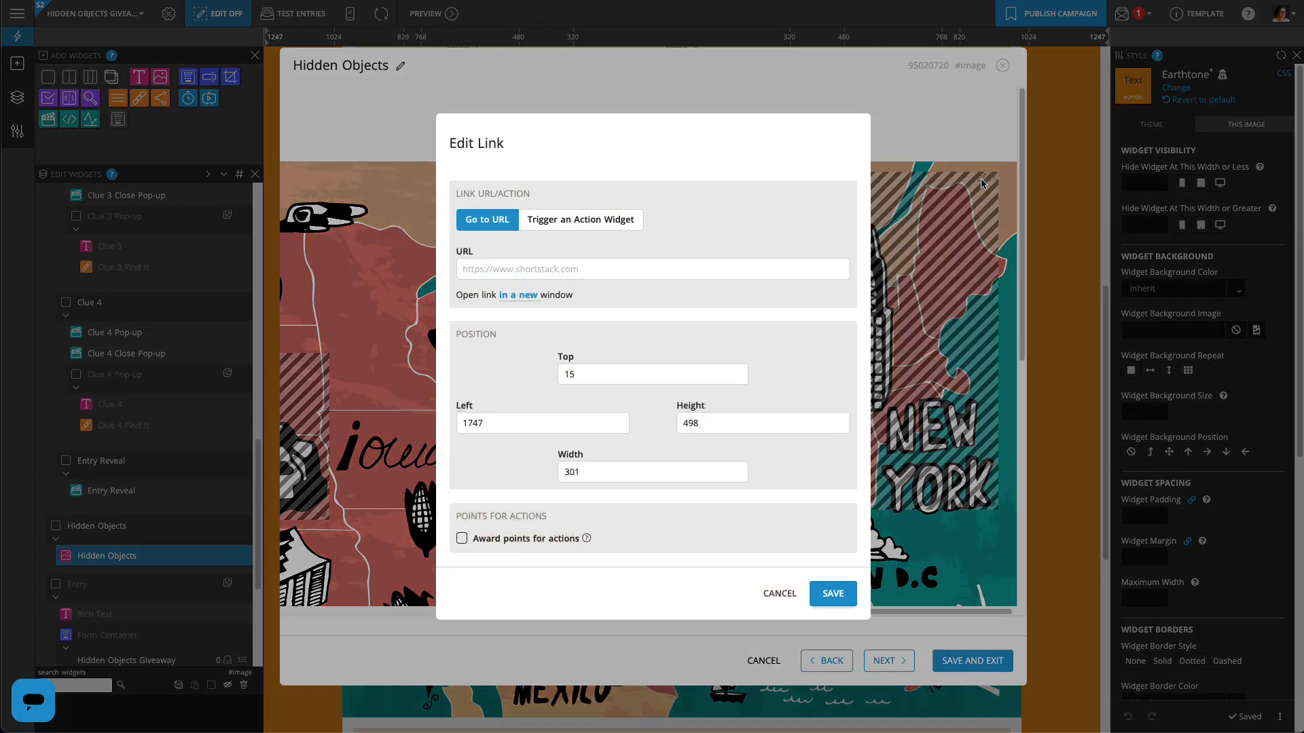
click(569, 226)
click(563, 274)
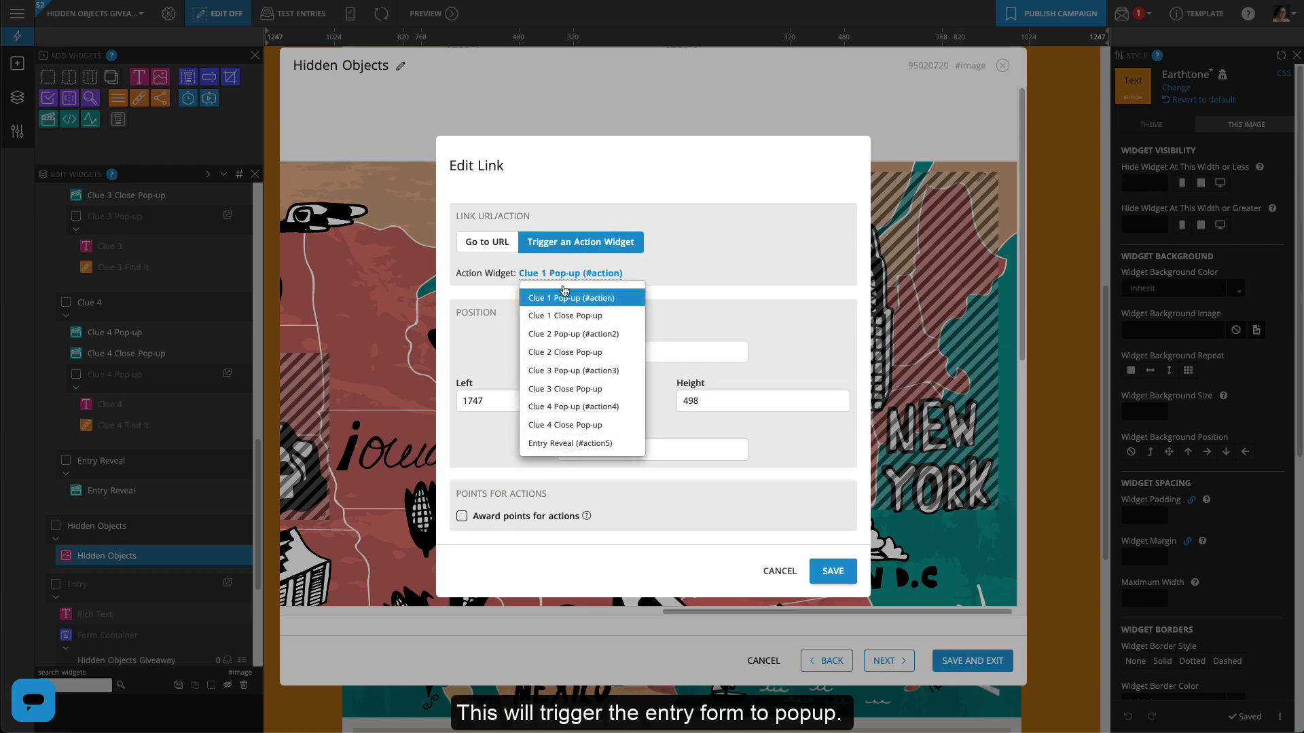
click(556, 444)
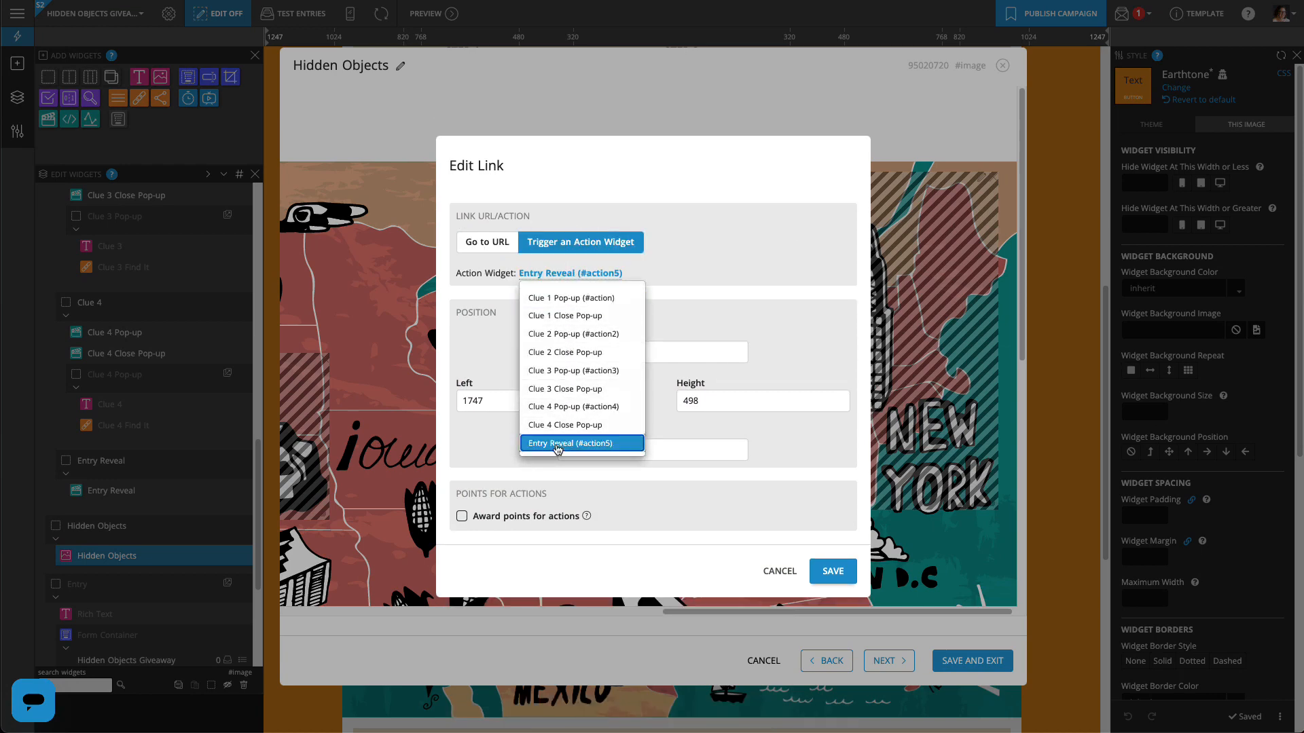
click(833, 571)
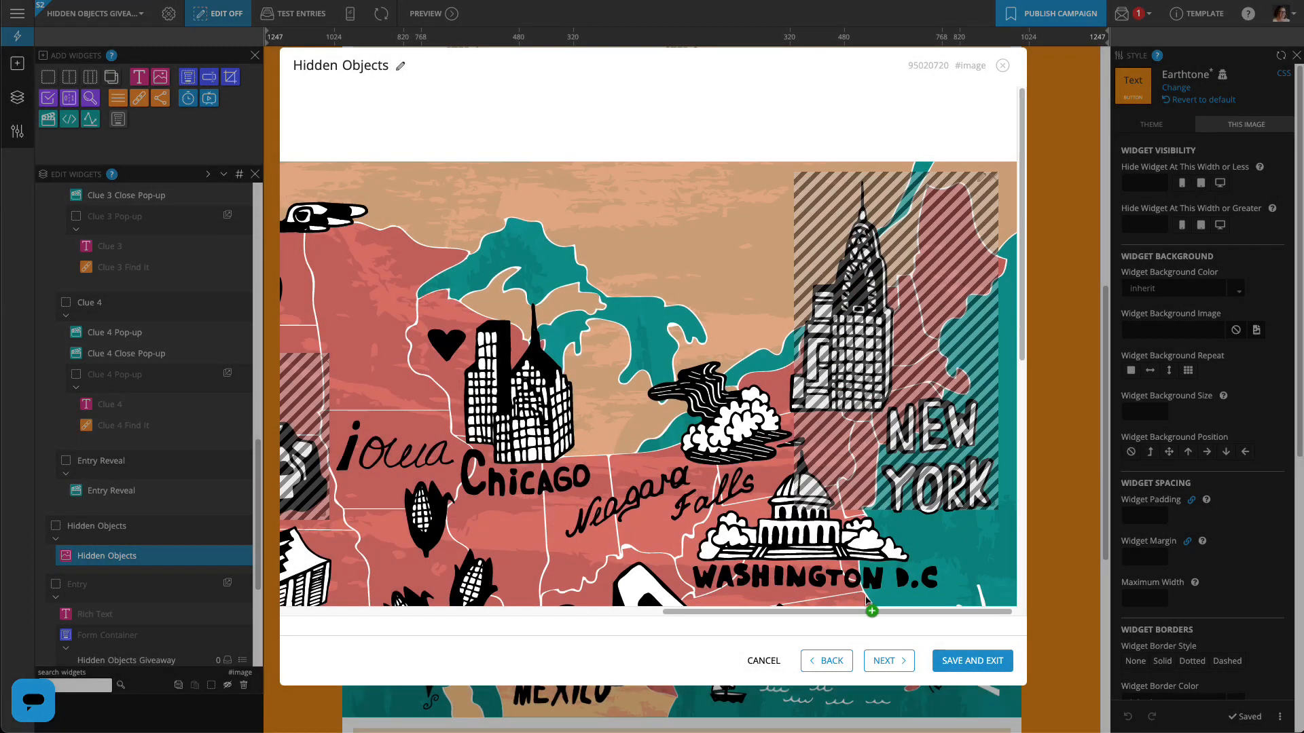
click(972, 661)
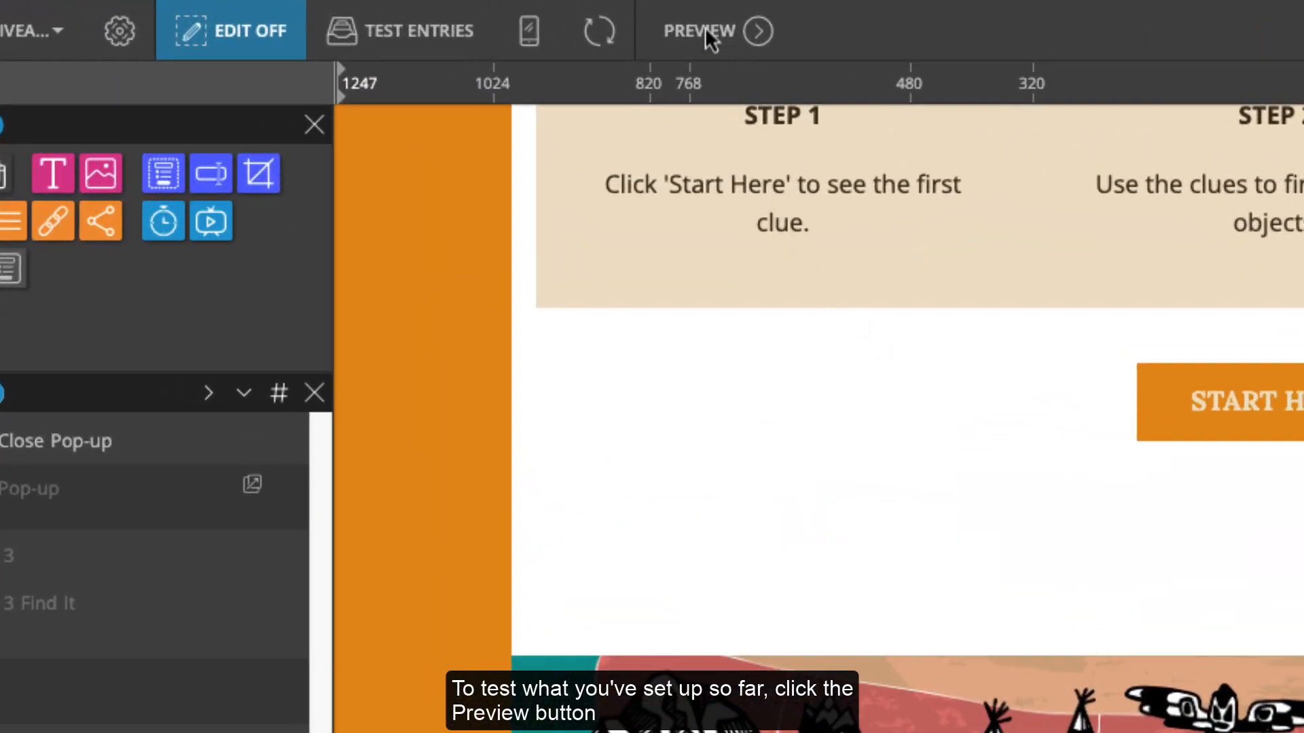
Preview the giveaway at its start time and begin the game past the first clue
click(705, 34)
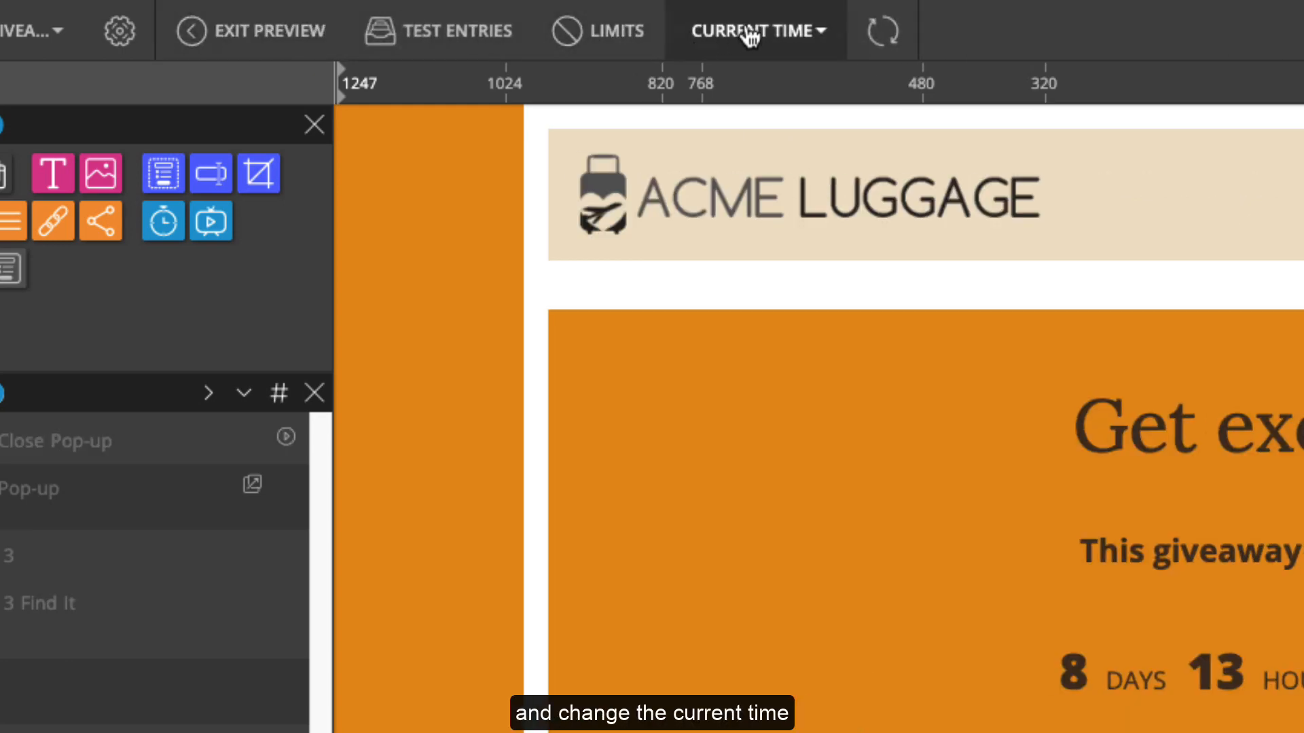
click(750, 38)
click(767, 131)
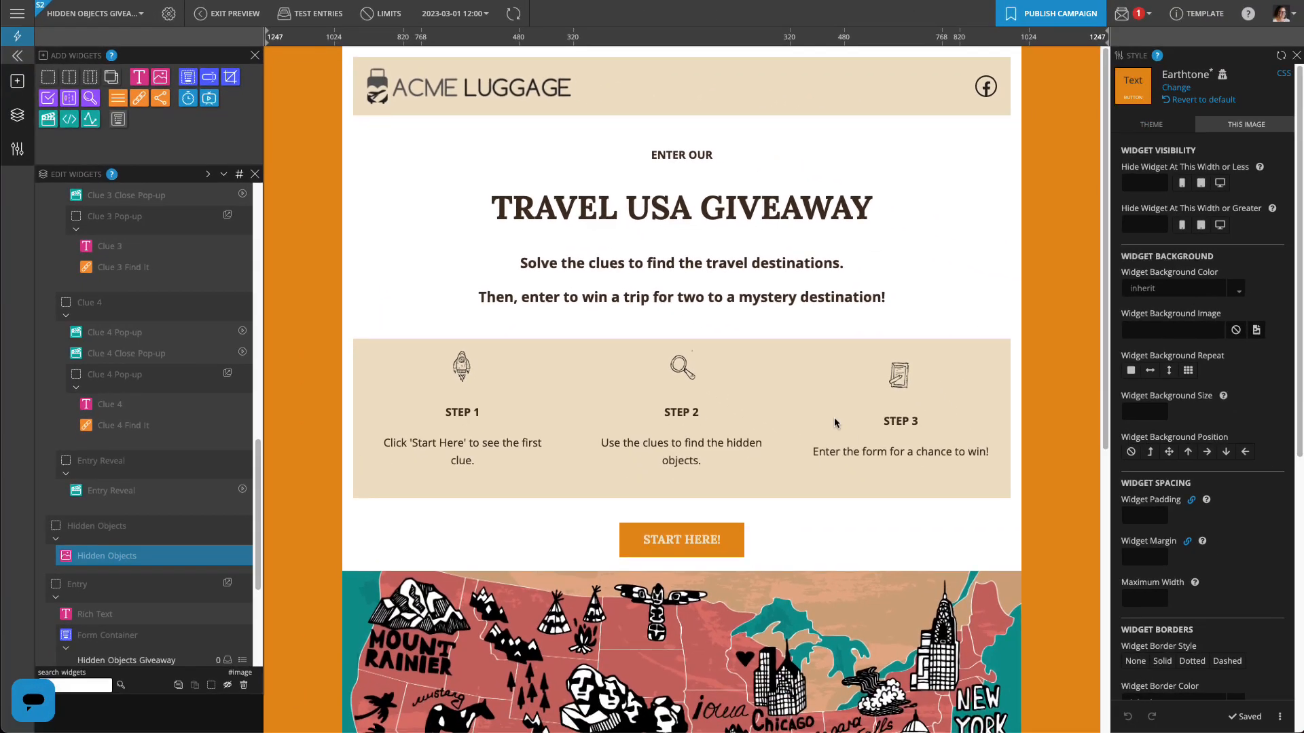
scroll(1291, 711, down, 4)
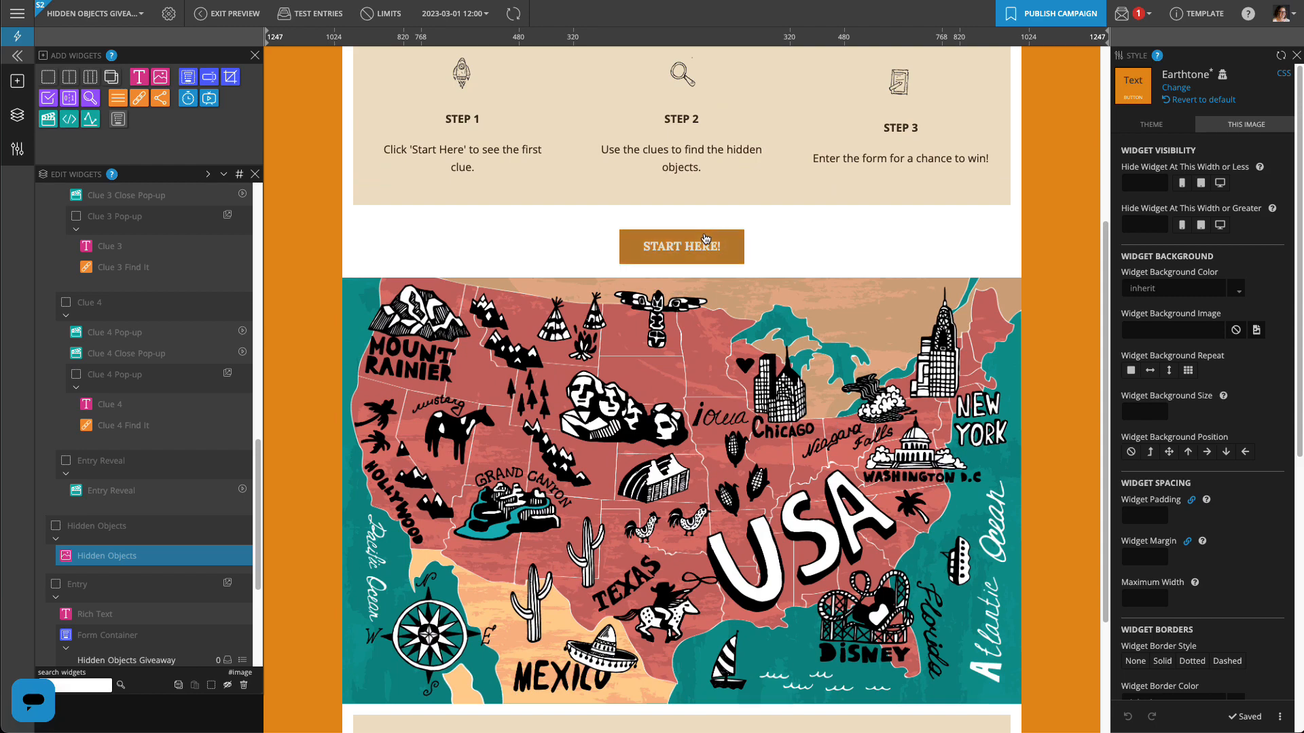
click(706, 239)
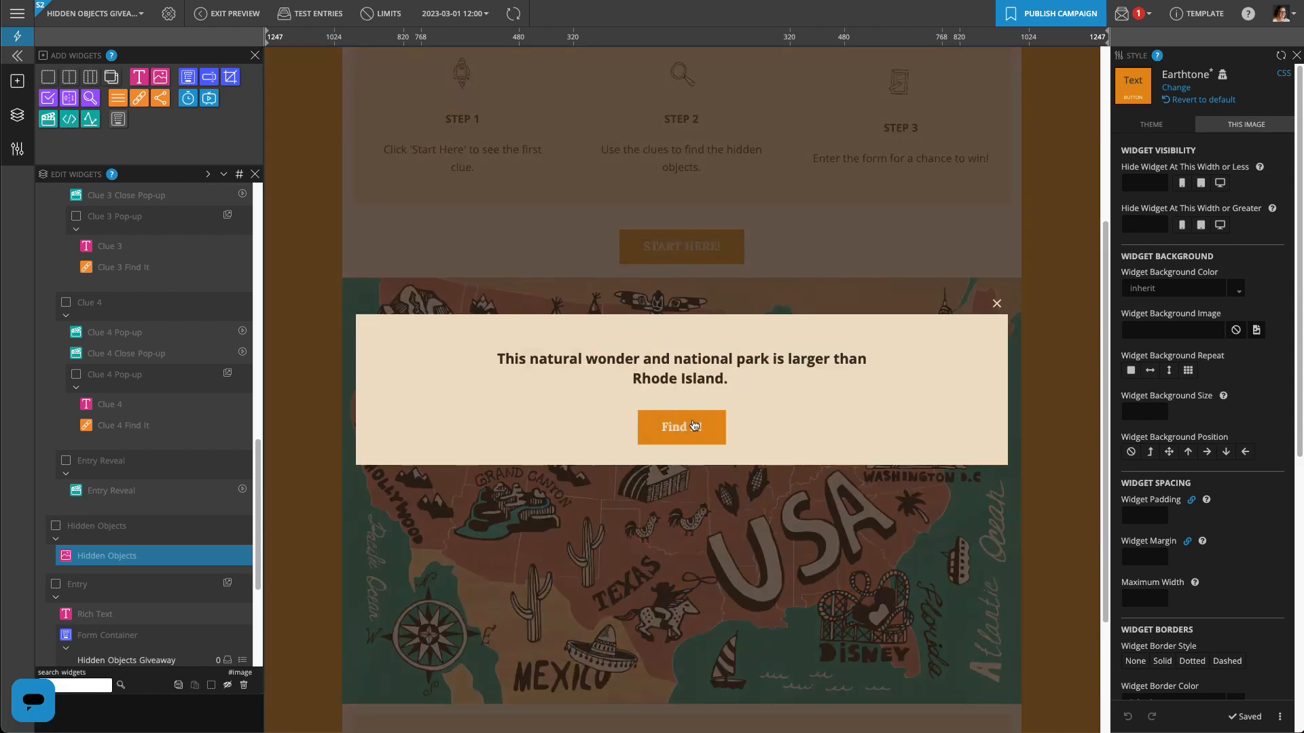
click(693, 425)
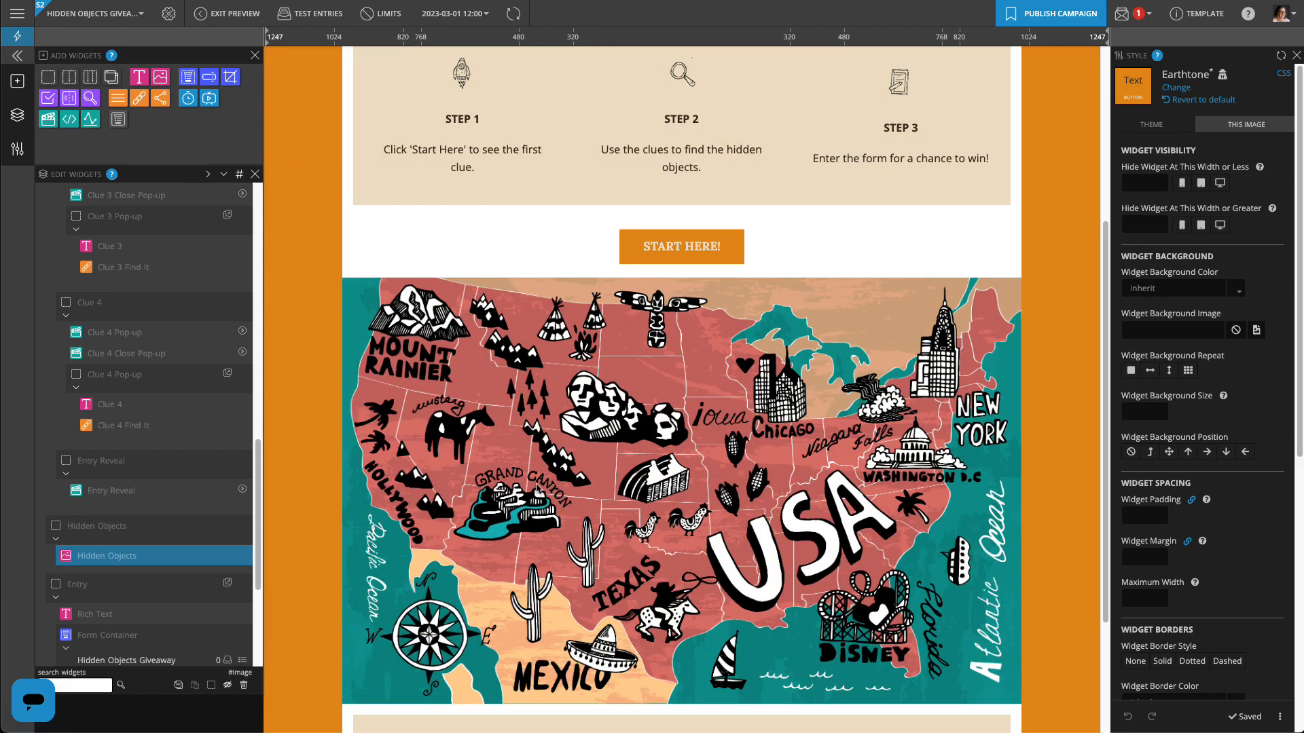
Find the Grand Canyon, Disney and other map objects to reach the entry form, then close it
click(518, 506)
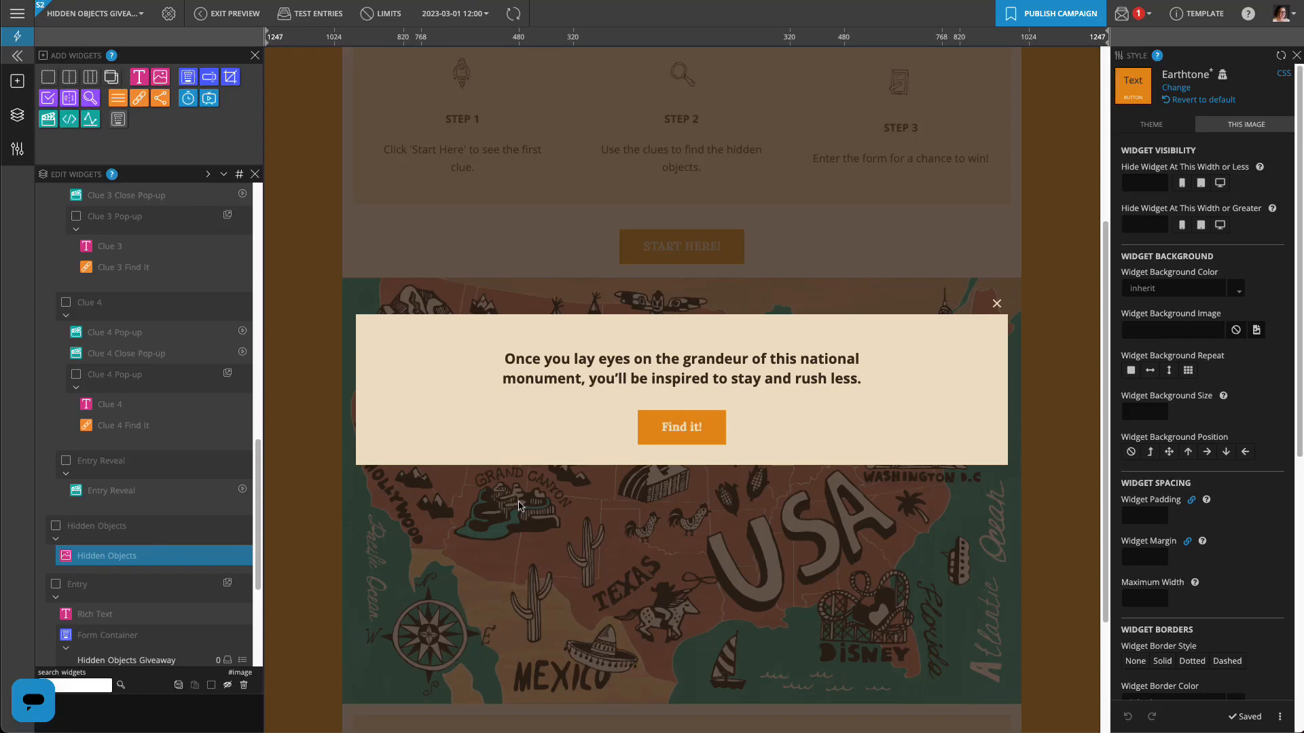
click(648, 449)
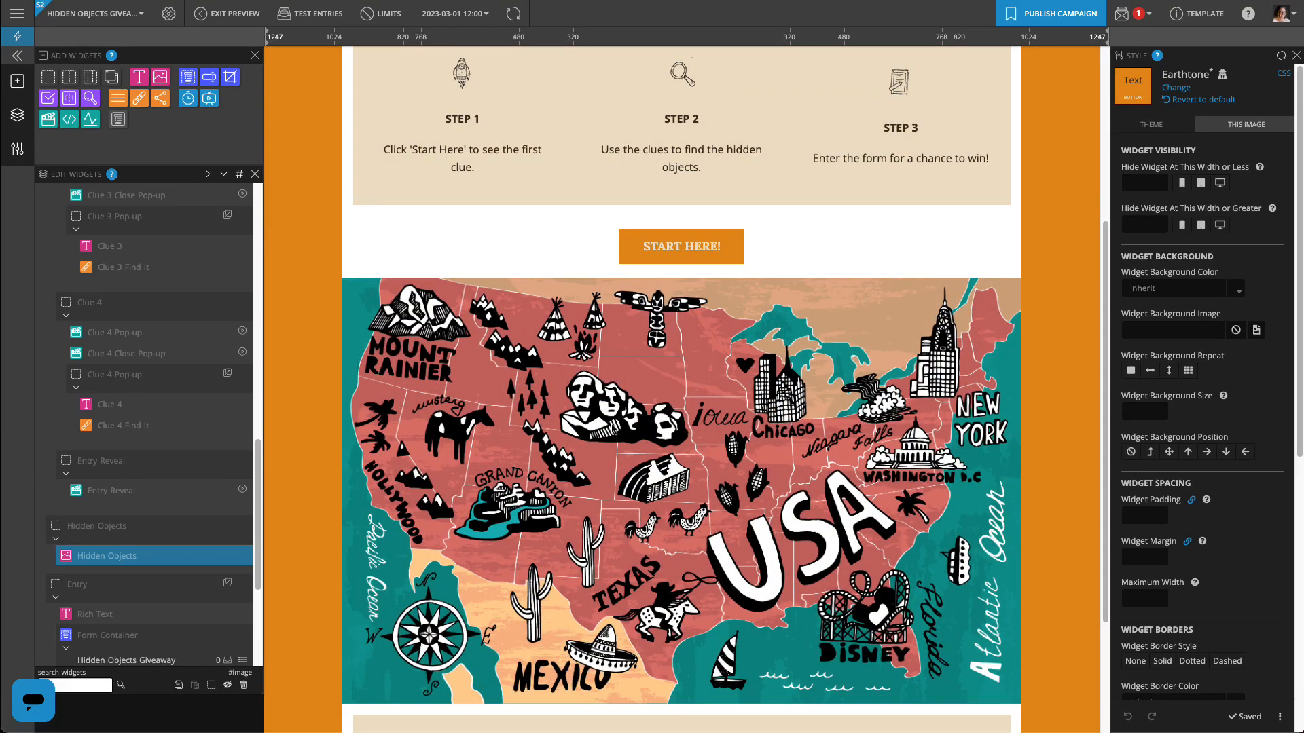
click(612, 429)
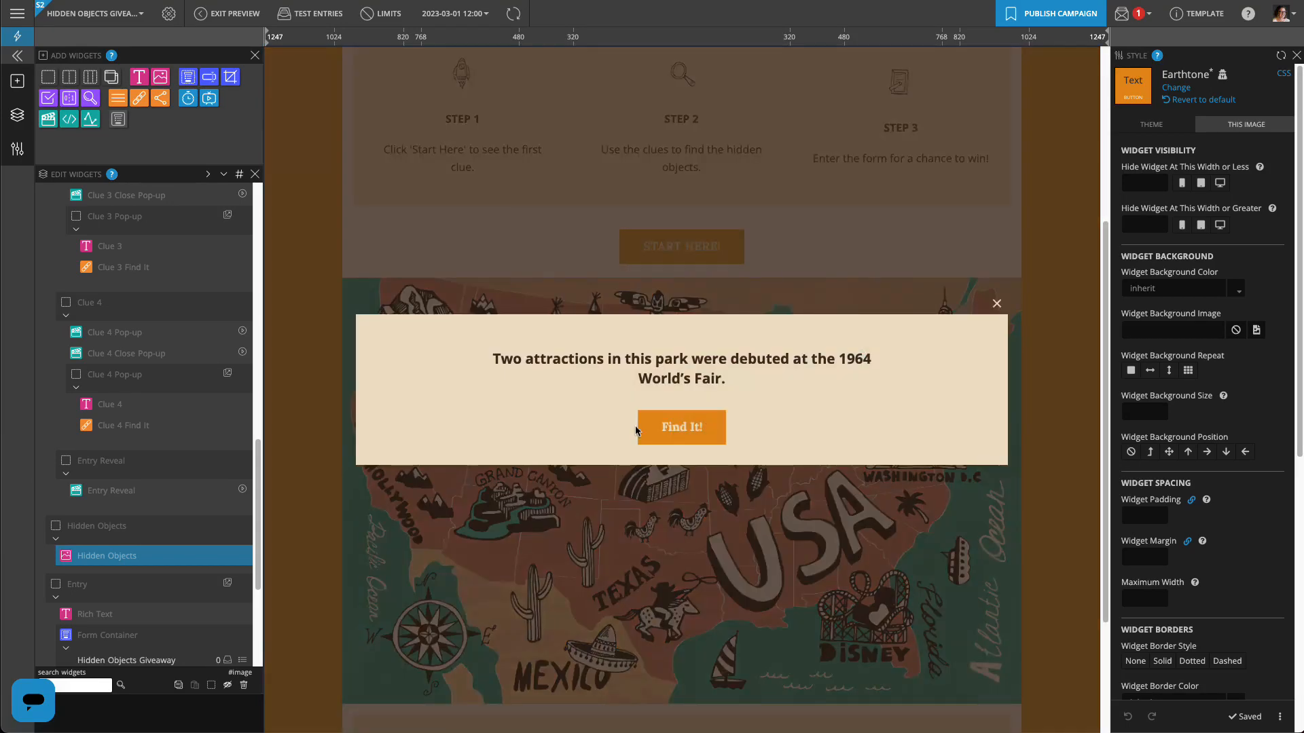
click(681, 435)
click(863, 635)
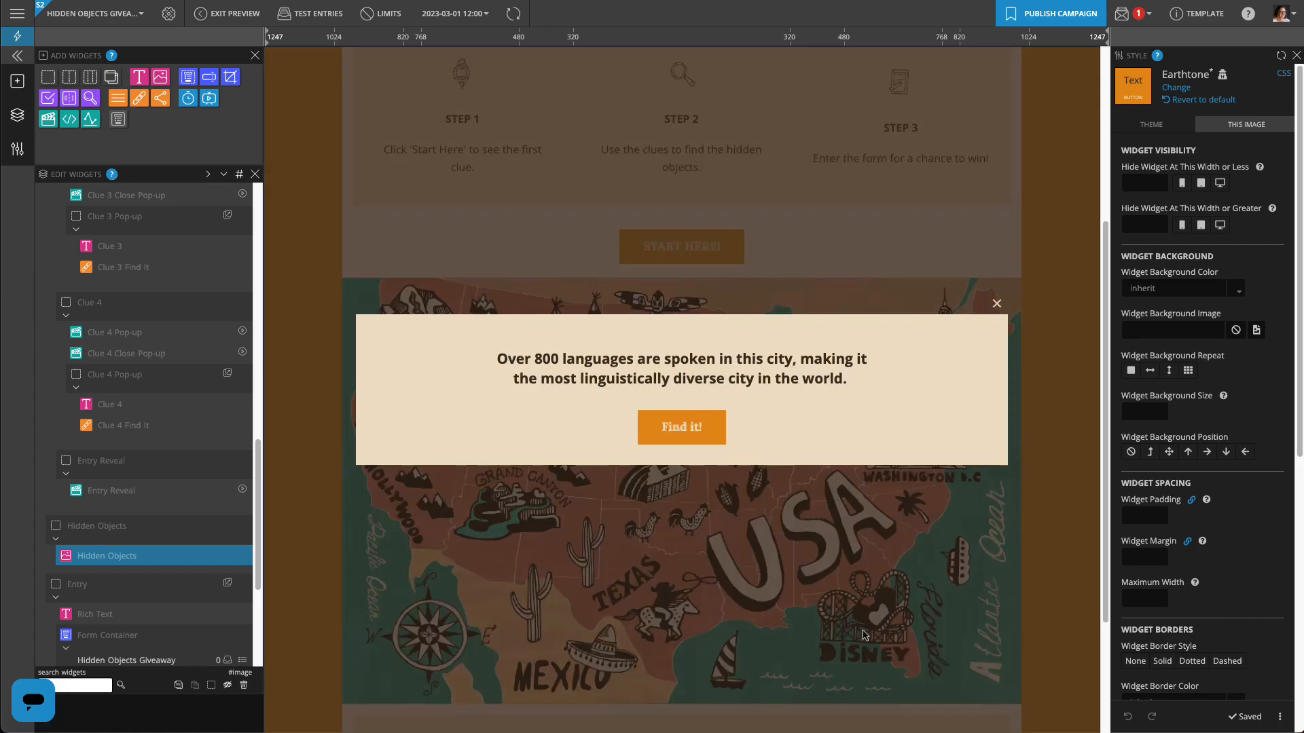
click(700, 438)
click(939, 382)
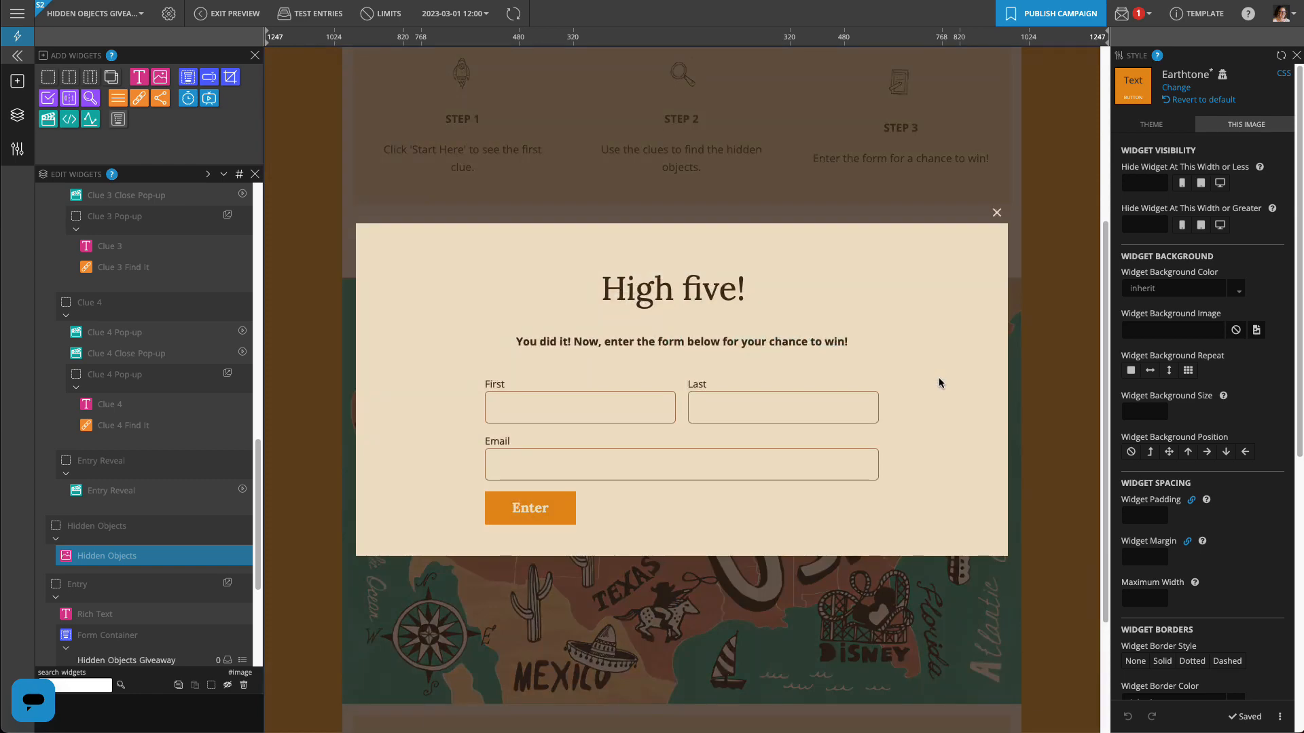
click(997, 214)
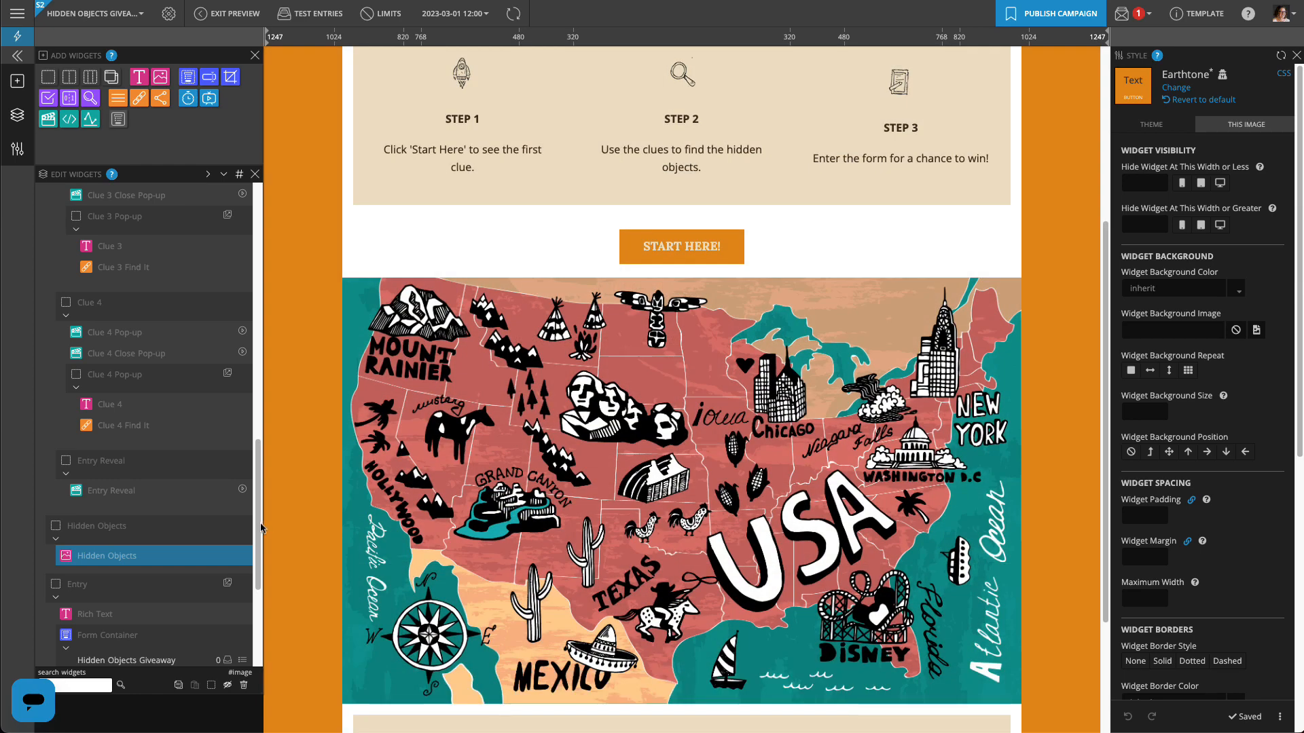
drag(259, 527, 258, 604)
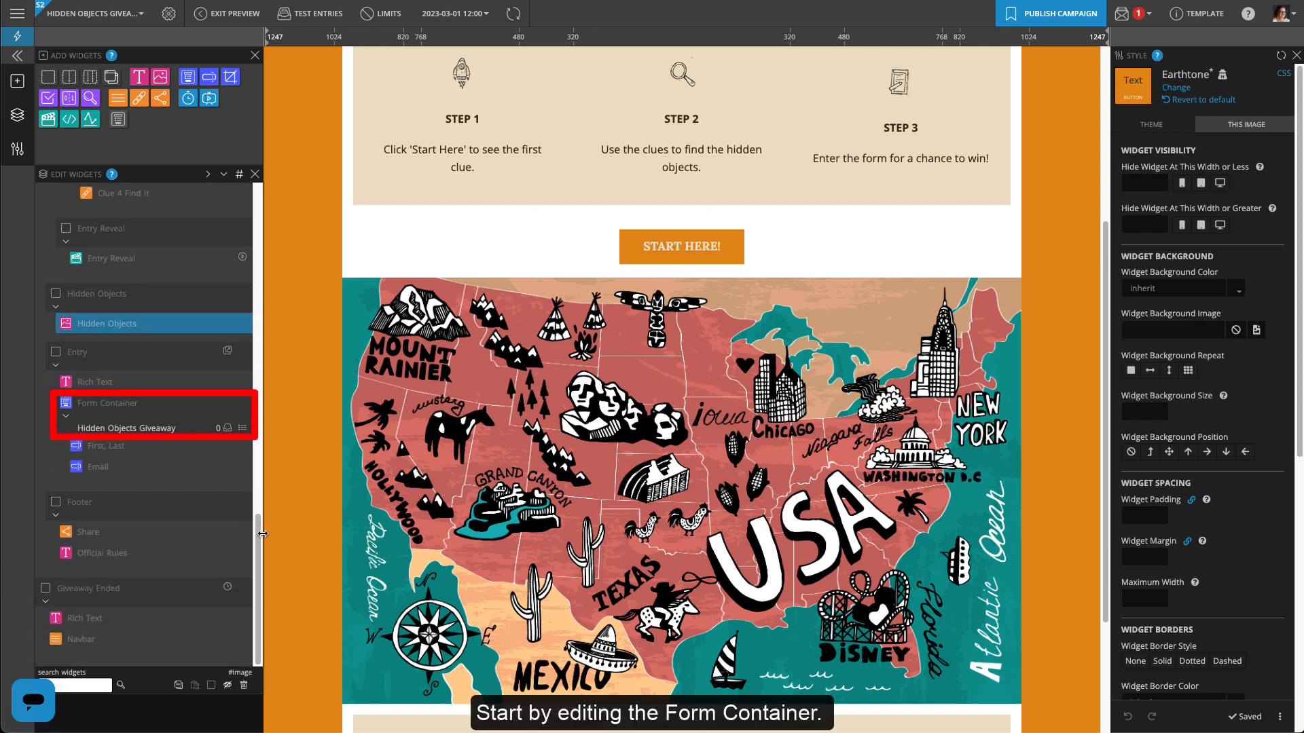
Keep the current entry list and limit entries to one every 1 calendar day
click(246, 406)
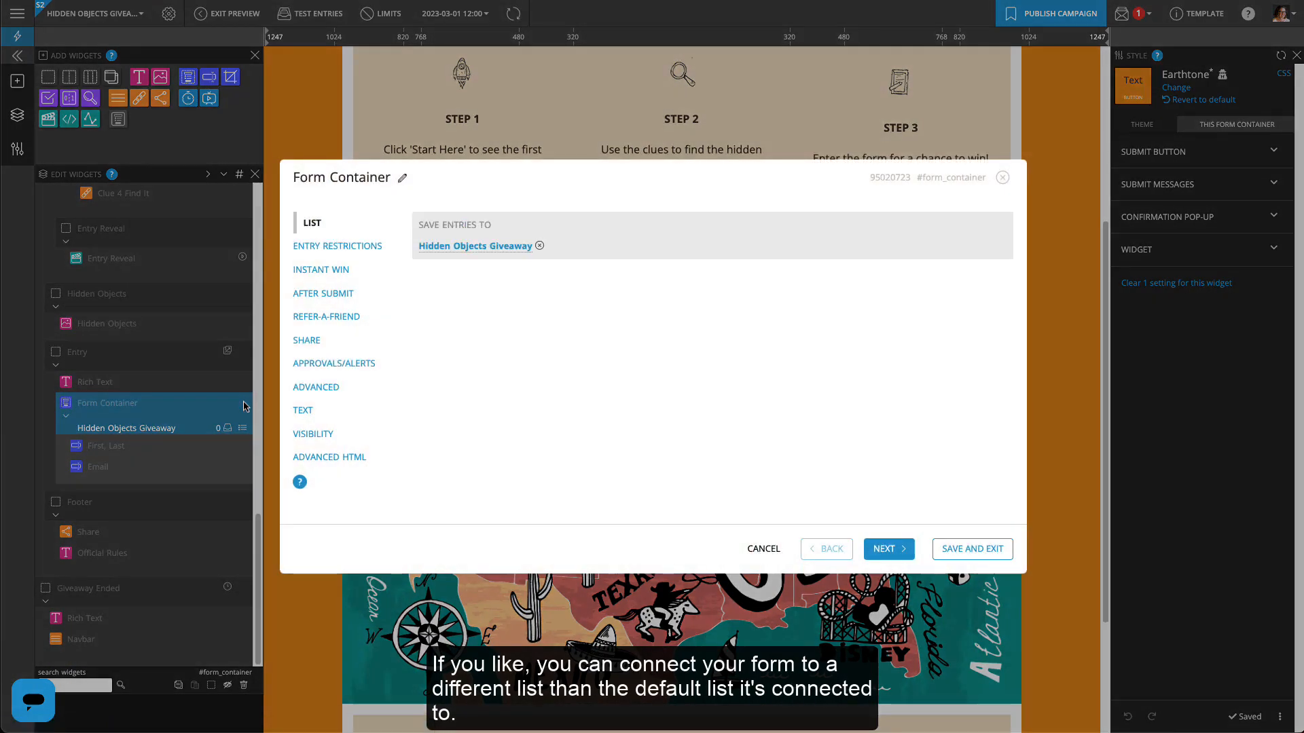
click(504, 253)
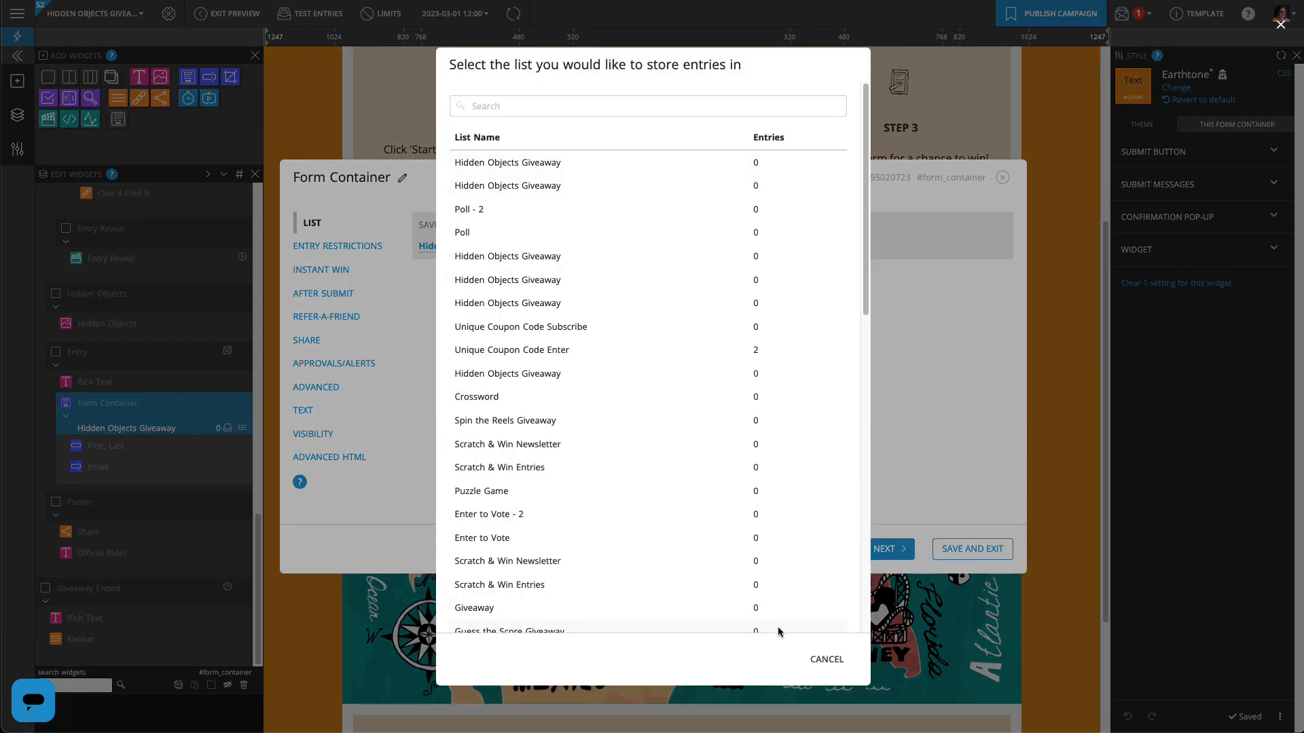
click(826, 659)
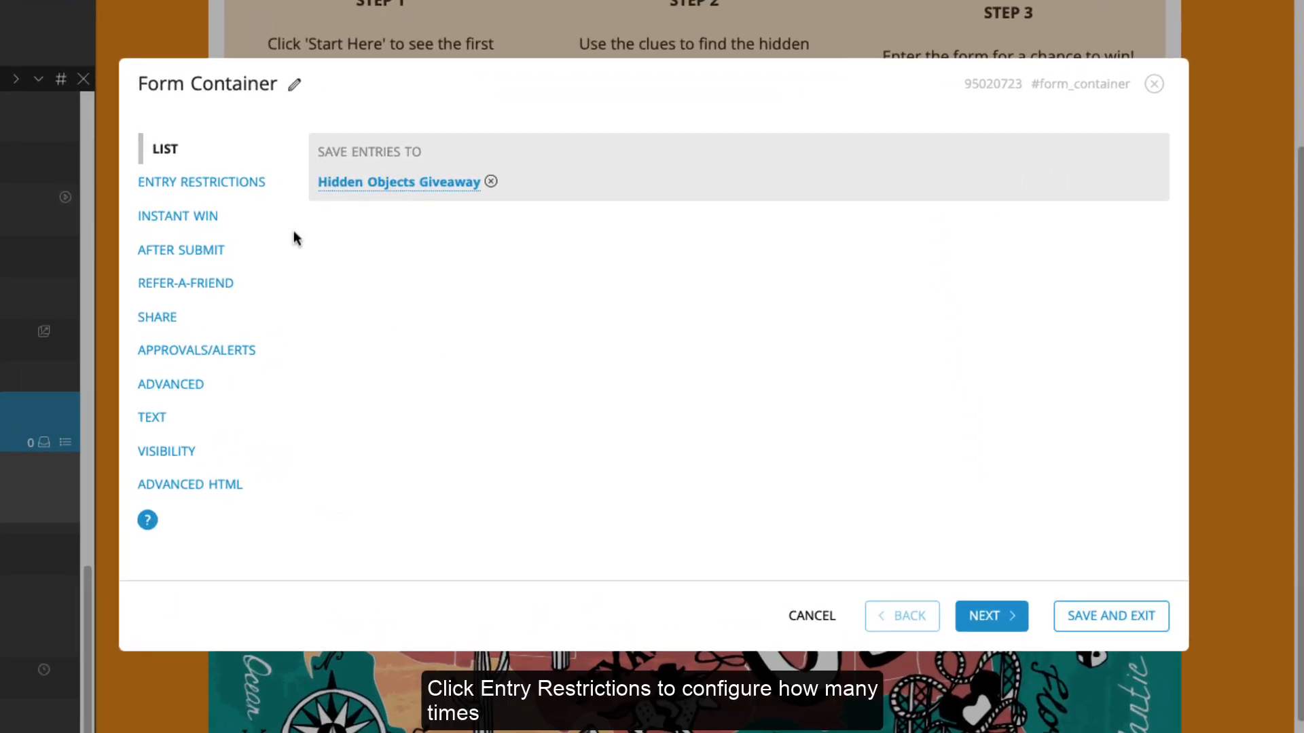
click(247, 182)
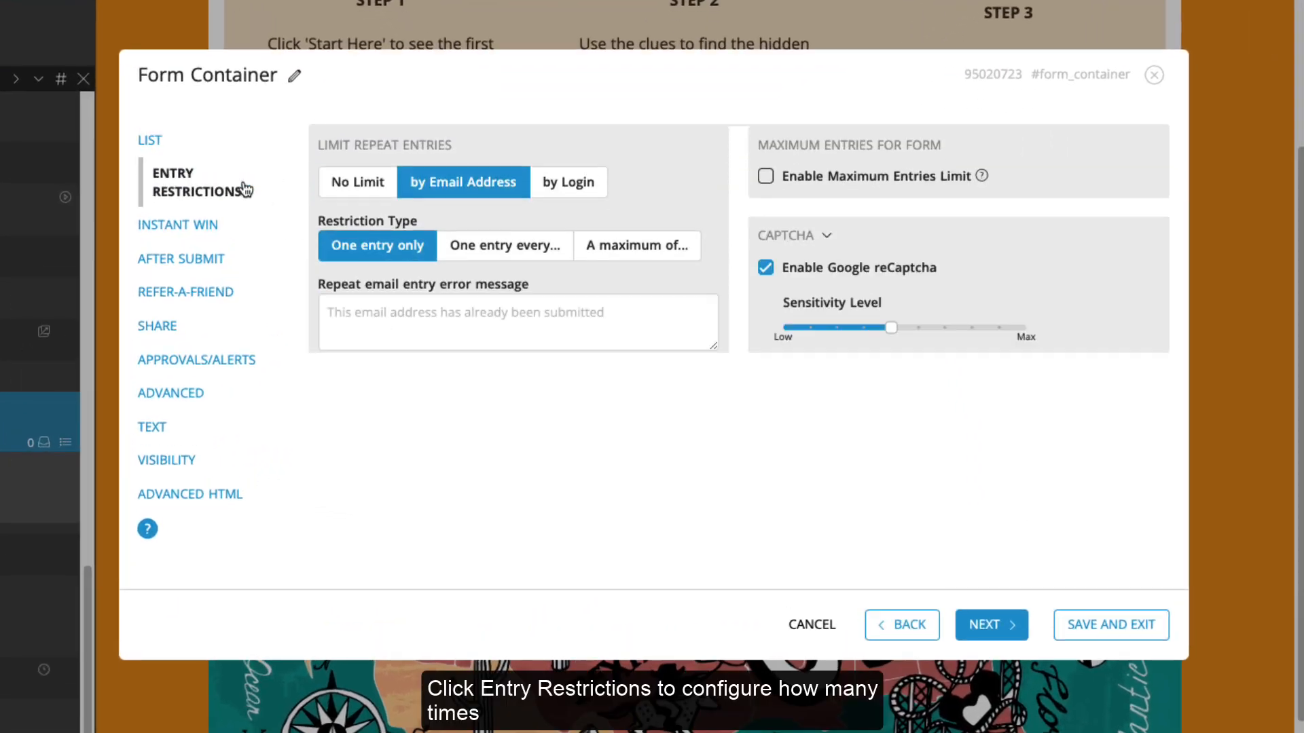
click(508, 246)
double_click(377, 372)
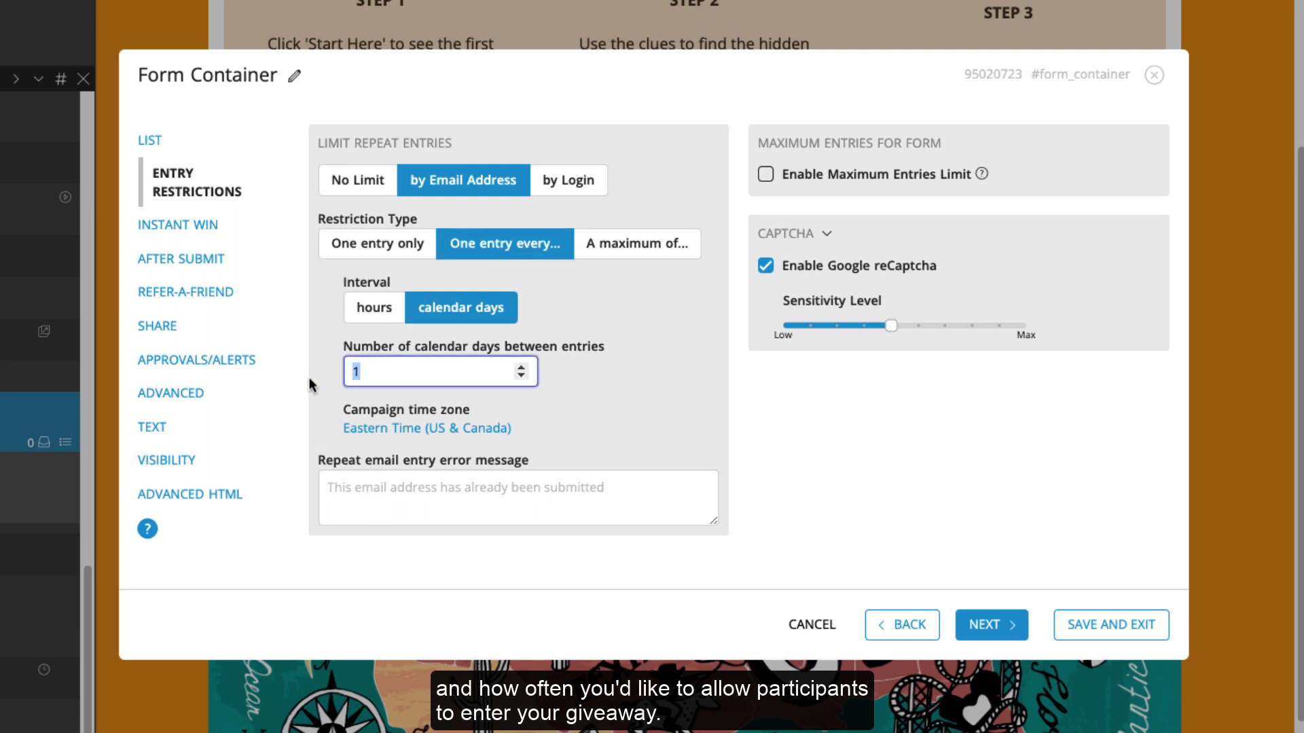
Change the confirmation message's winner-announcement date to March 12th
click(206, 263)
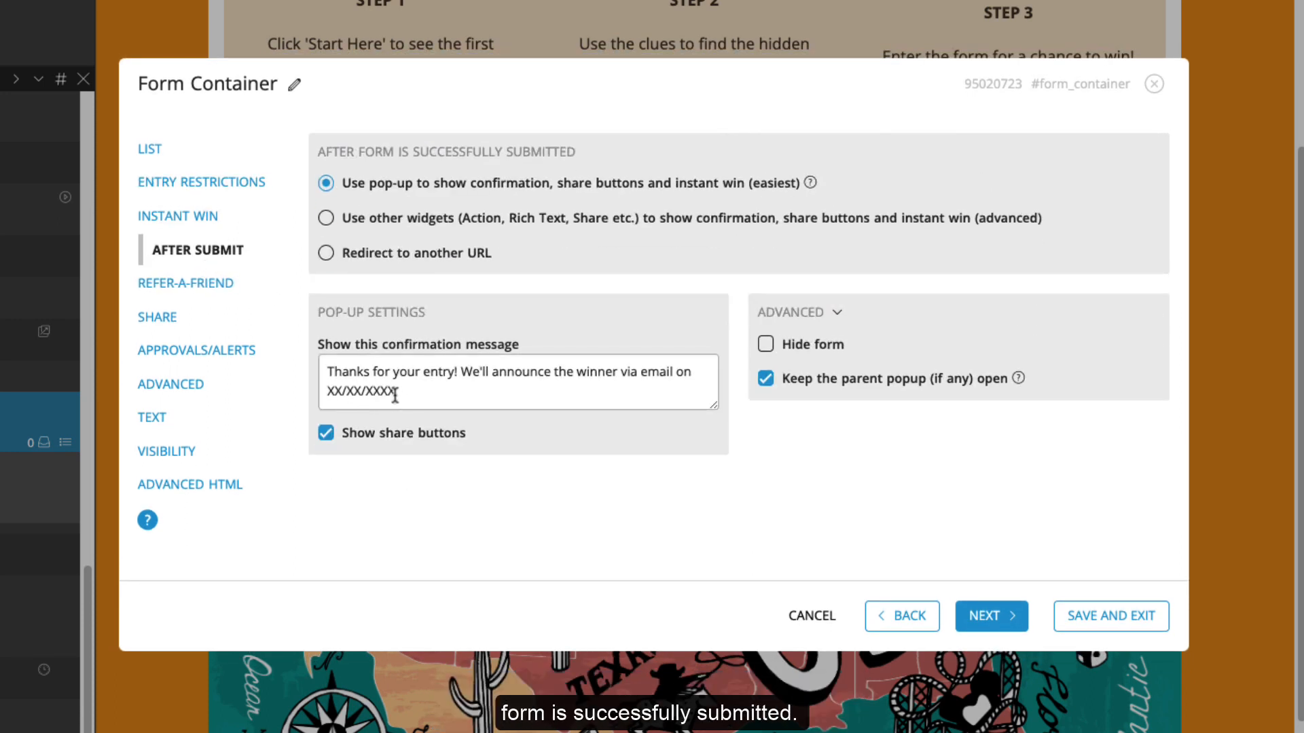
double_click(395, 392)
text(March 12th)
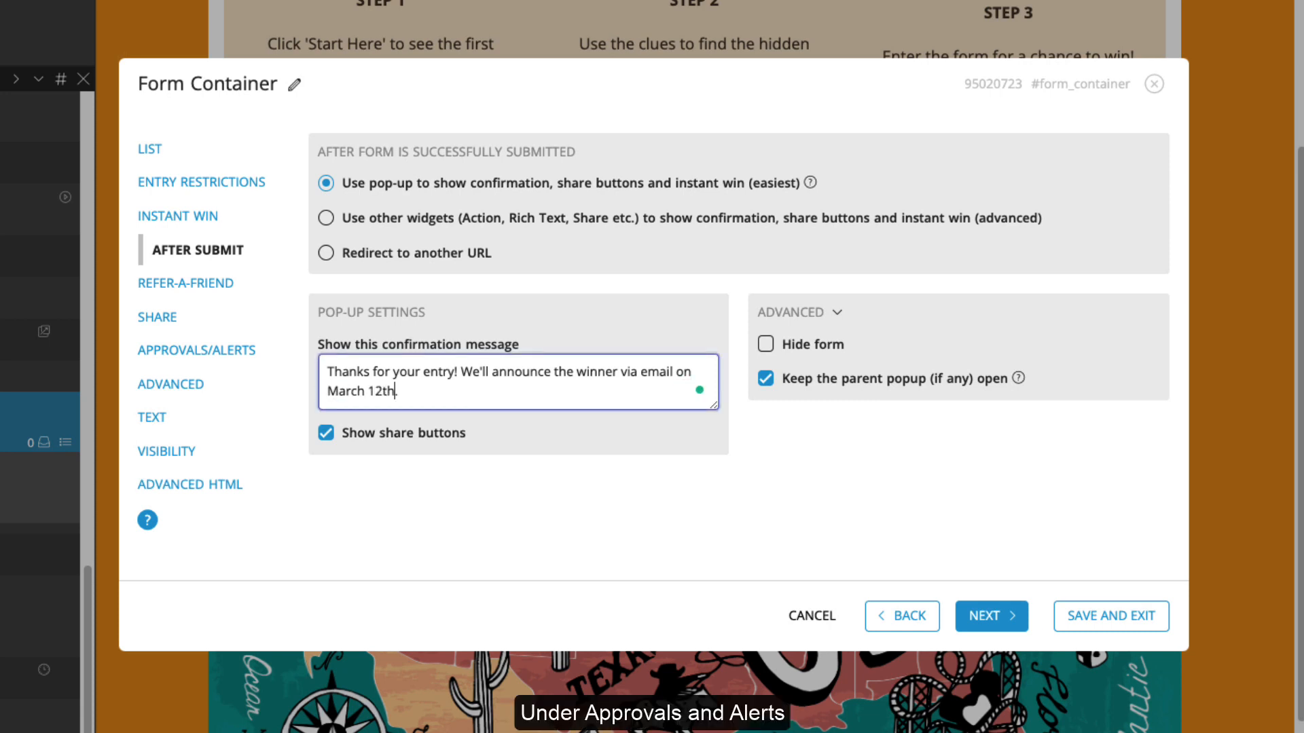
Add an entry-alert email address and save the Form Container settings
click(231, 349)
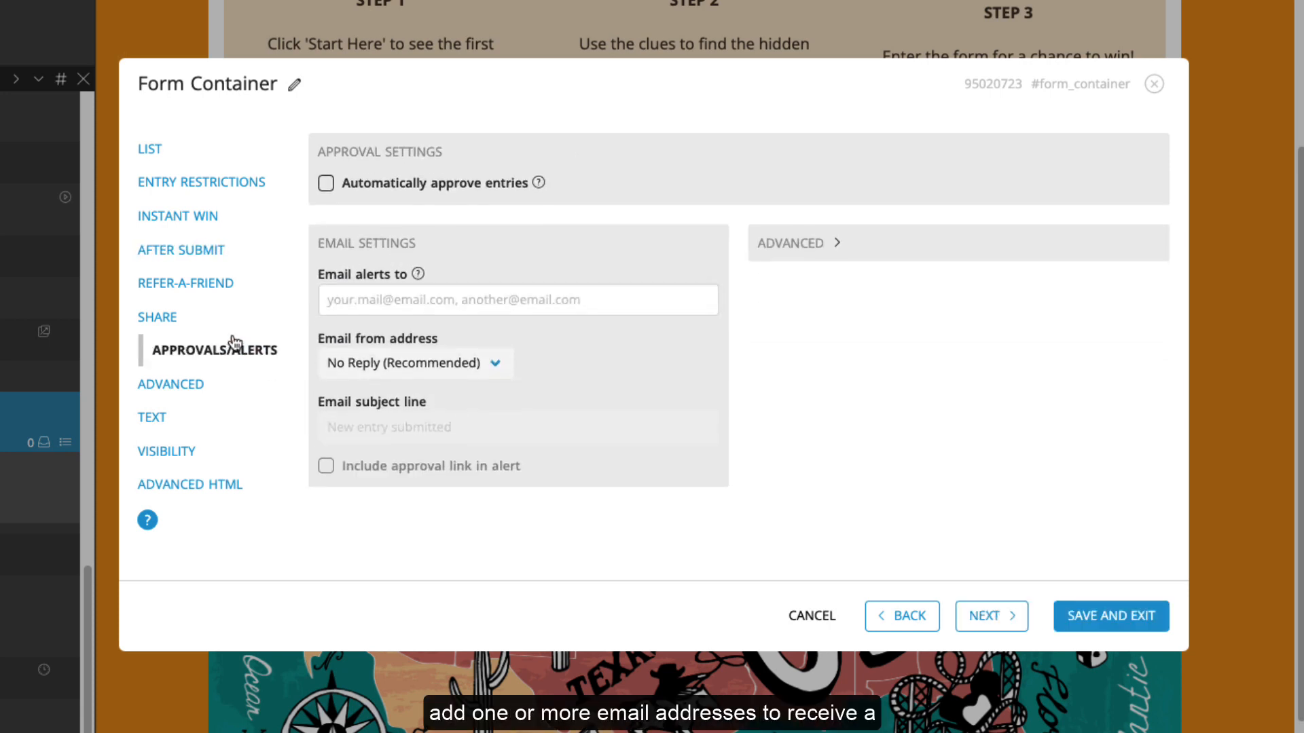
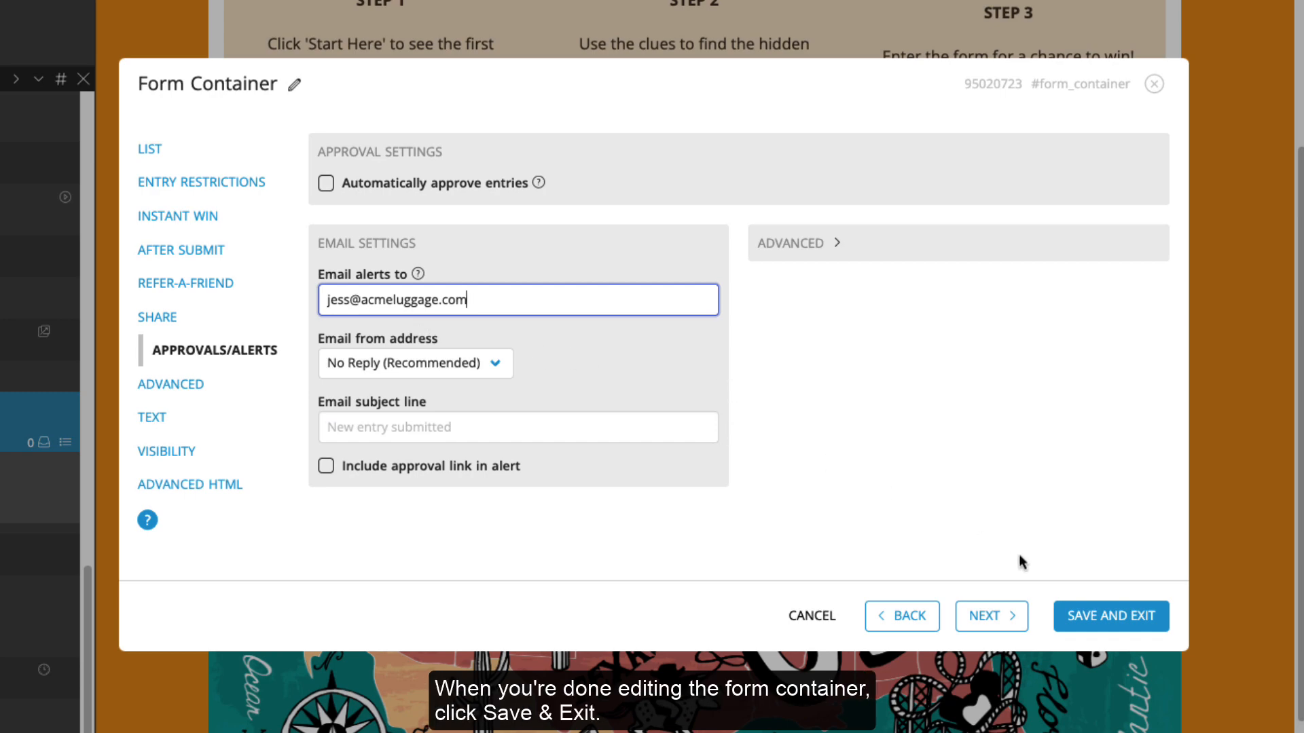
click(1111, 615)
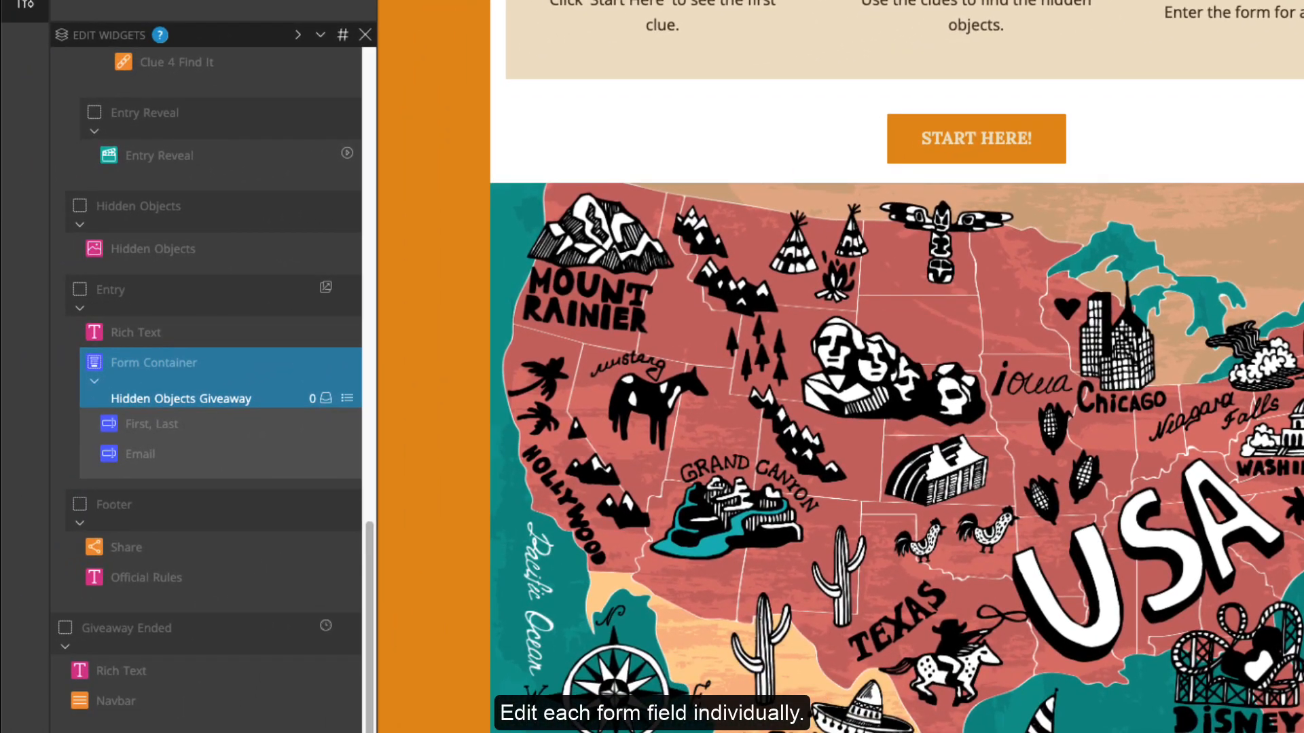
Relabel the name field's labels as First Name and Last Name and save
click(351, 422)
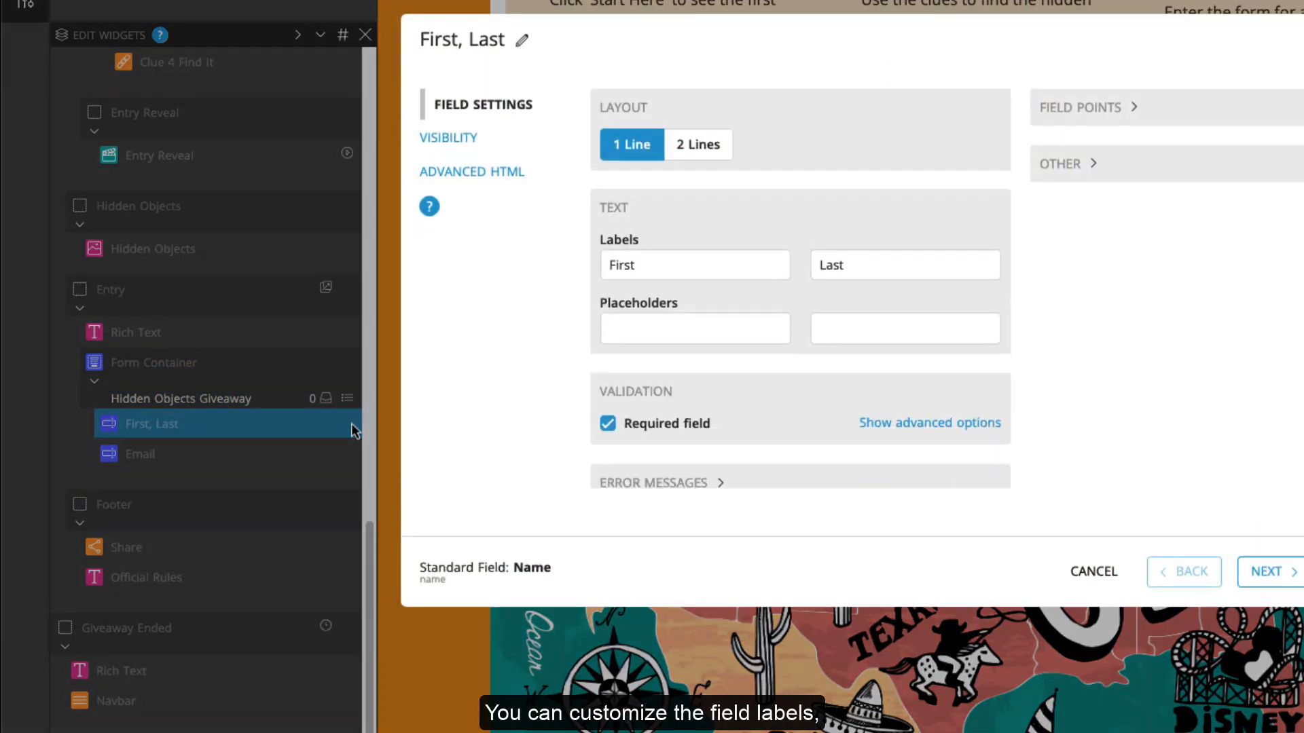
text(Name)
key(Tab)
text(Last Name)
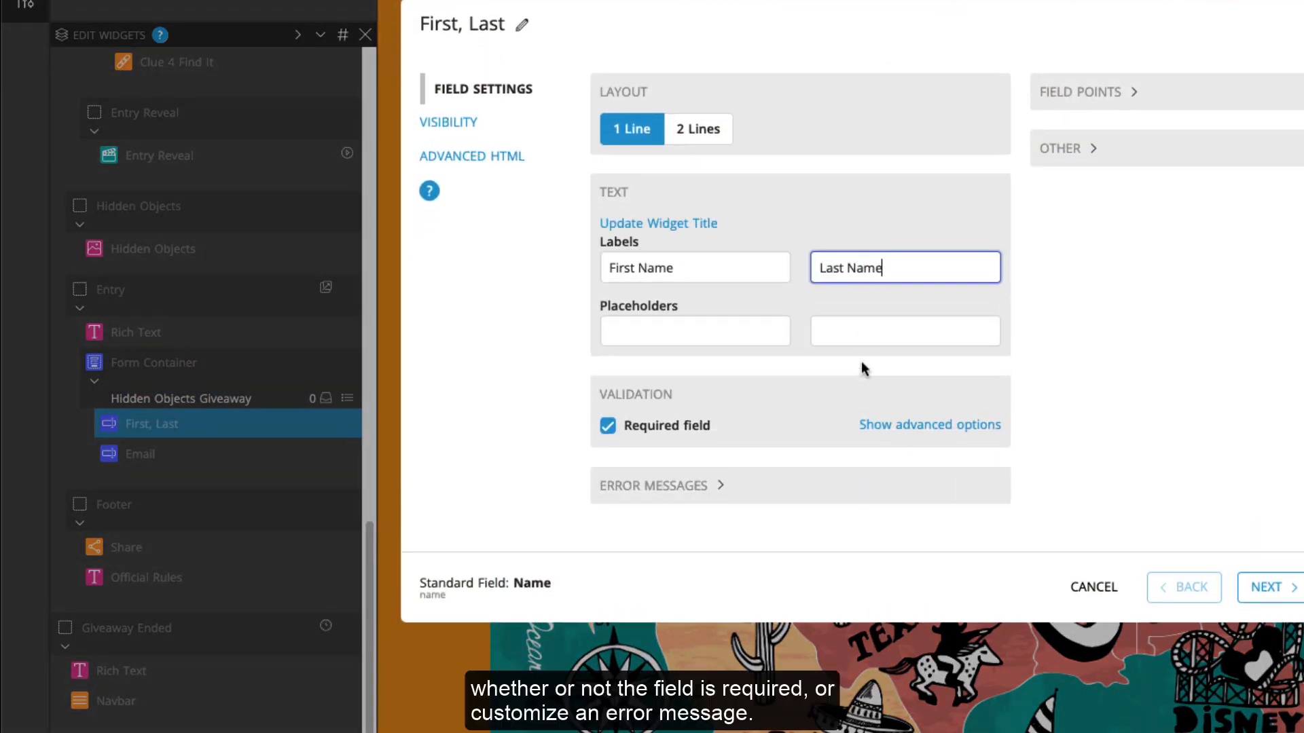
click(747, 486)
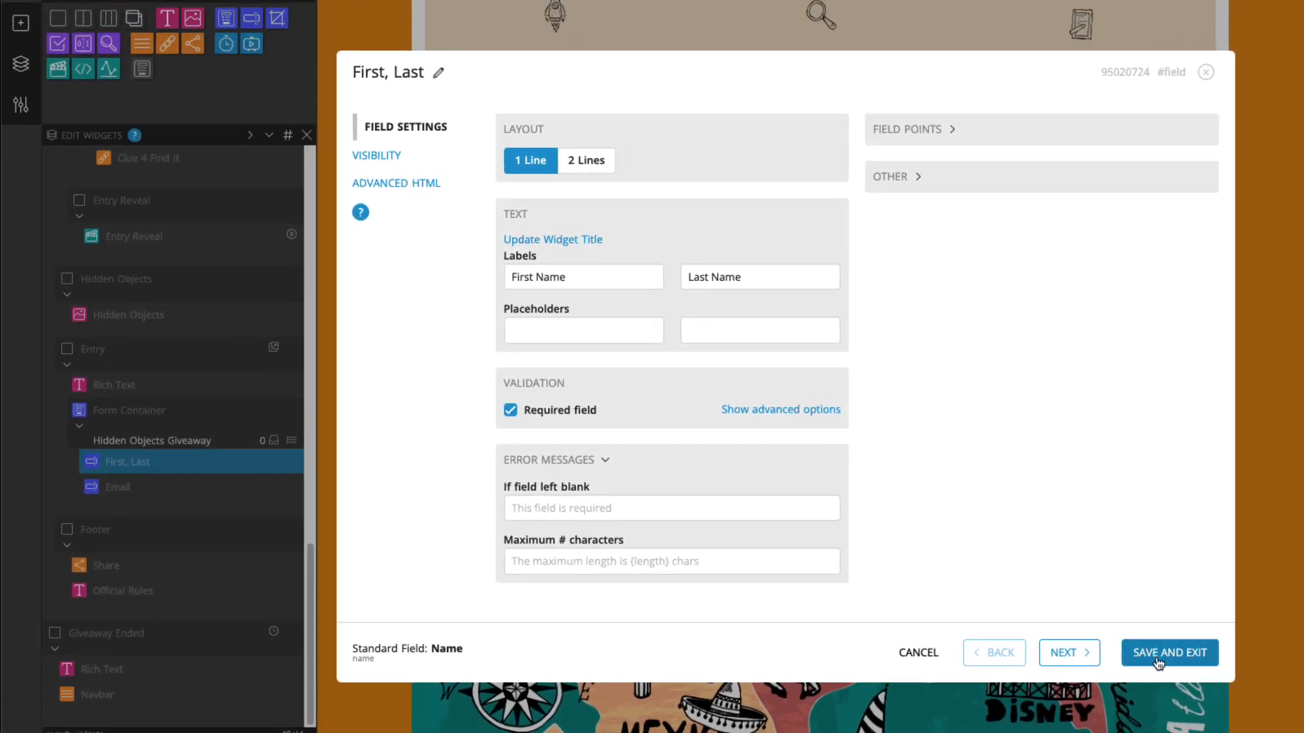
click(1159, 663)
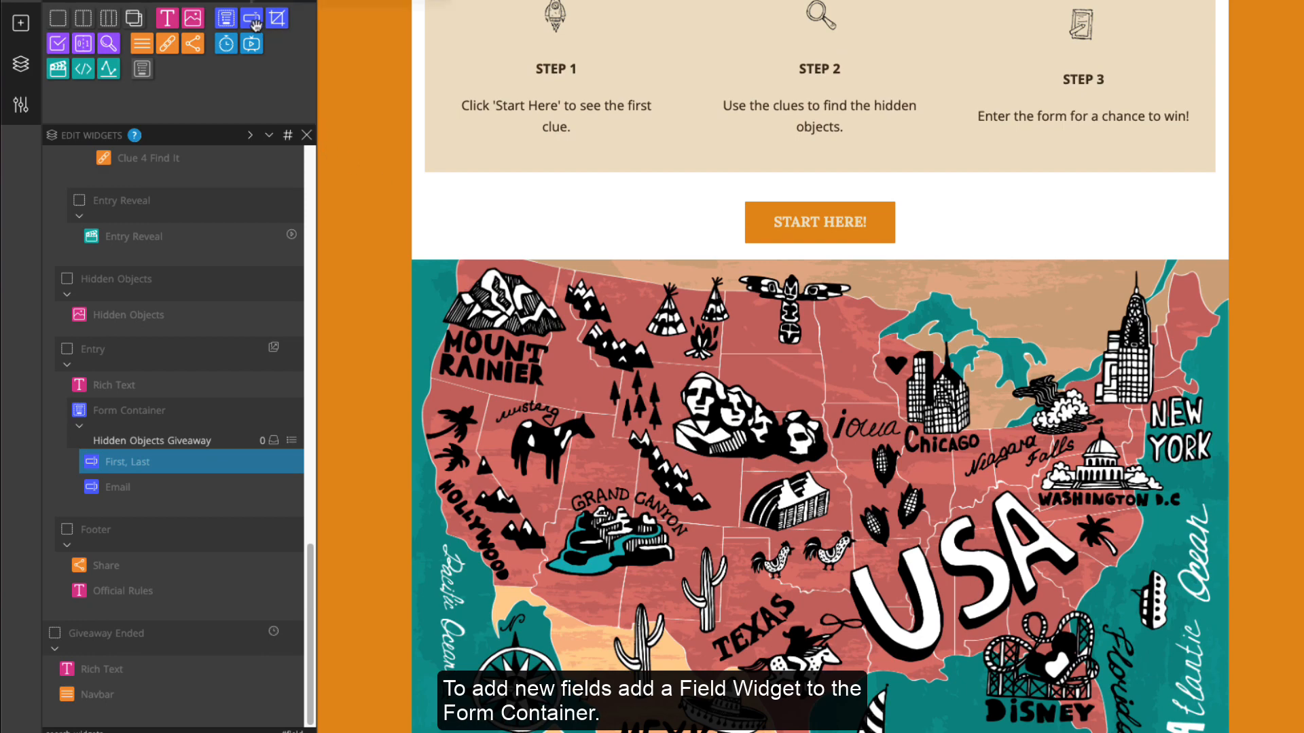
Add the library's Boolean 'Subscribe me to the mailing list!' checkbox below the Email field
drag(254, 25, 221, 508)
click(797, 164)
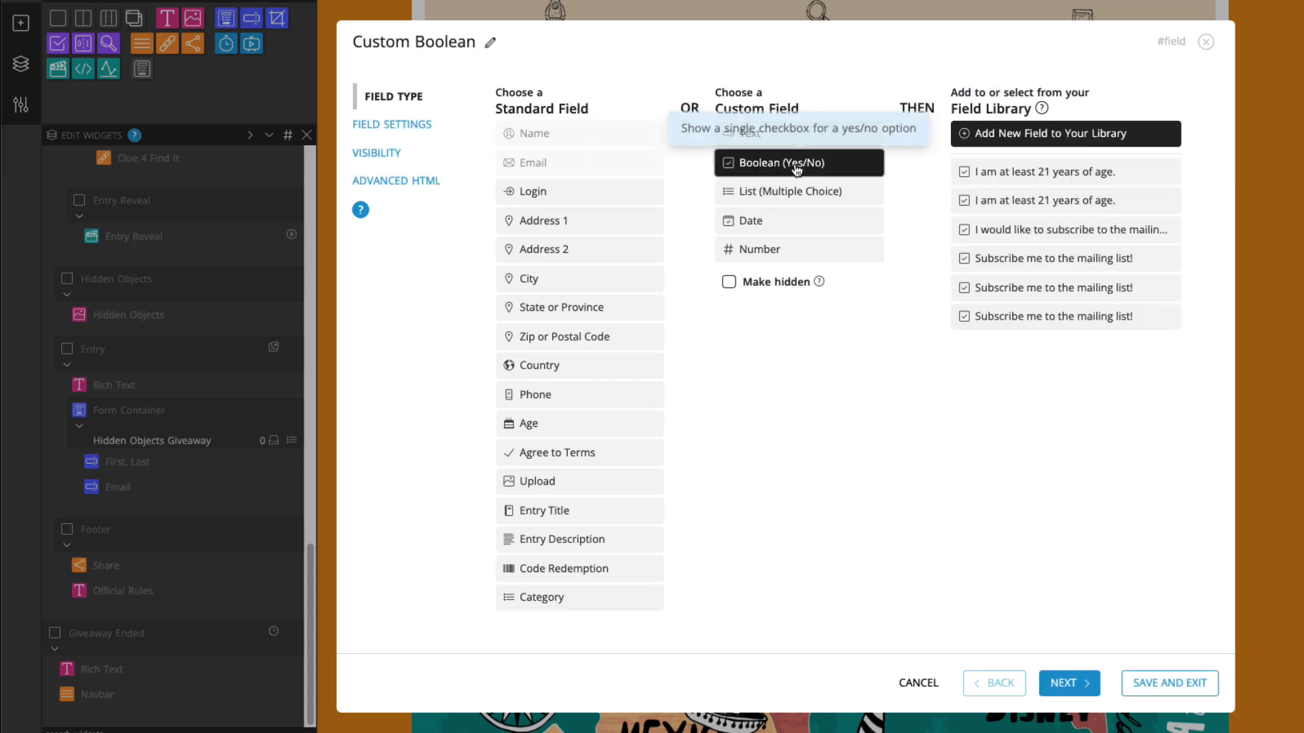
click(1020, 263)
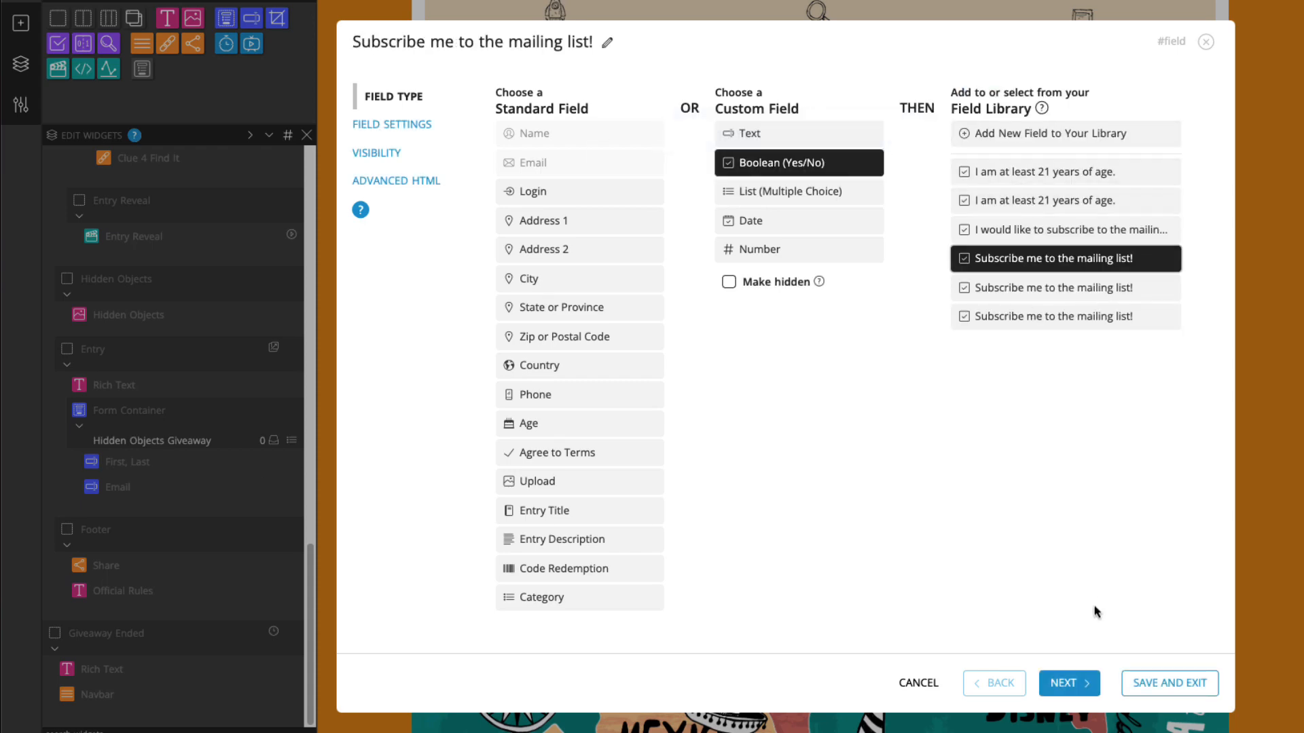
click(1170, 683)
scroll(1066, 576, down, 1)
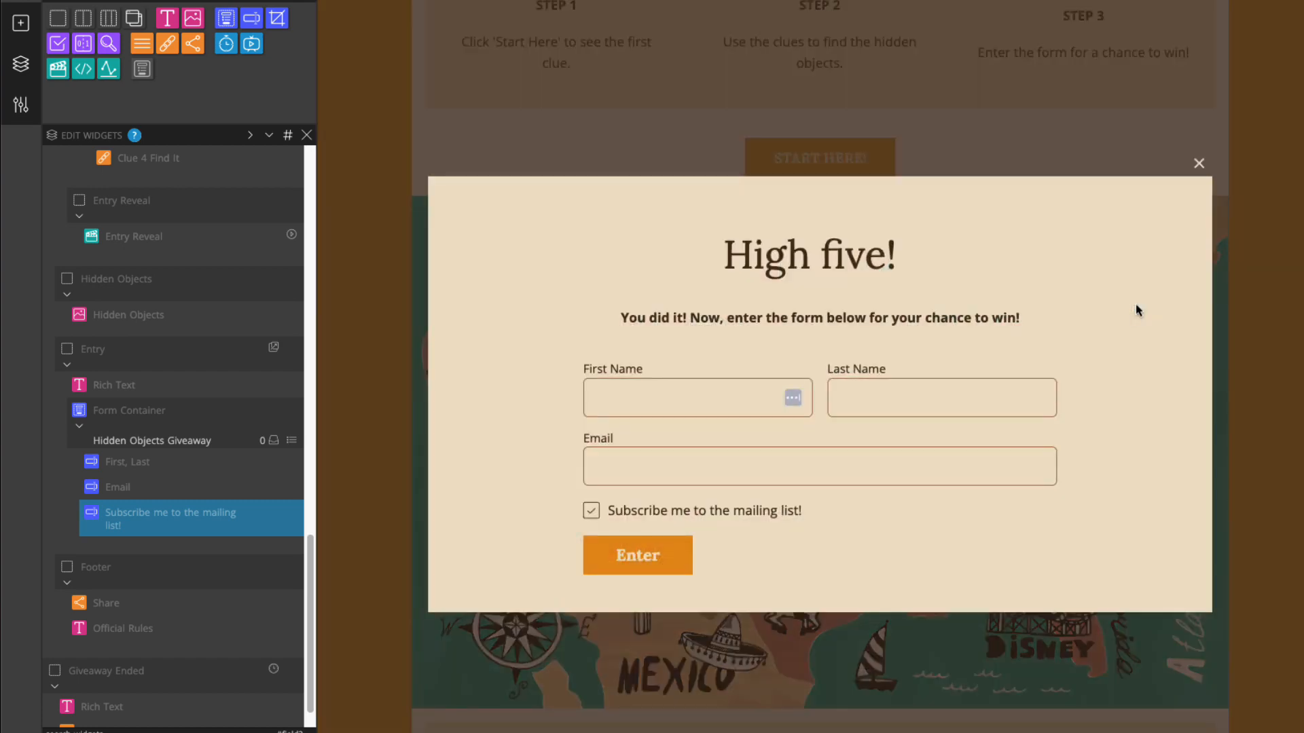
click(1199, 163)
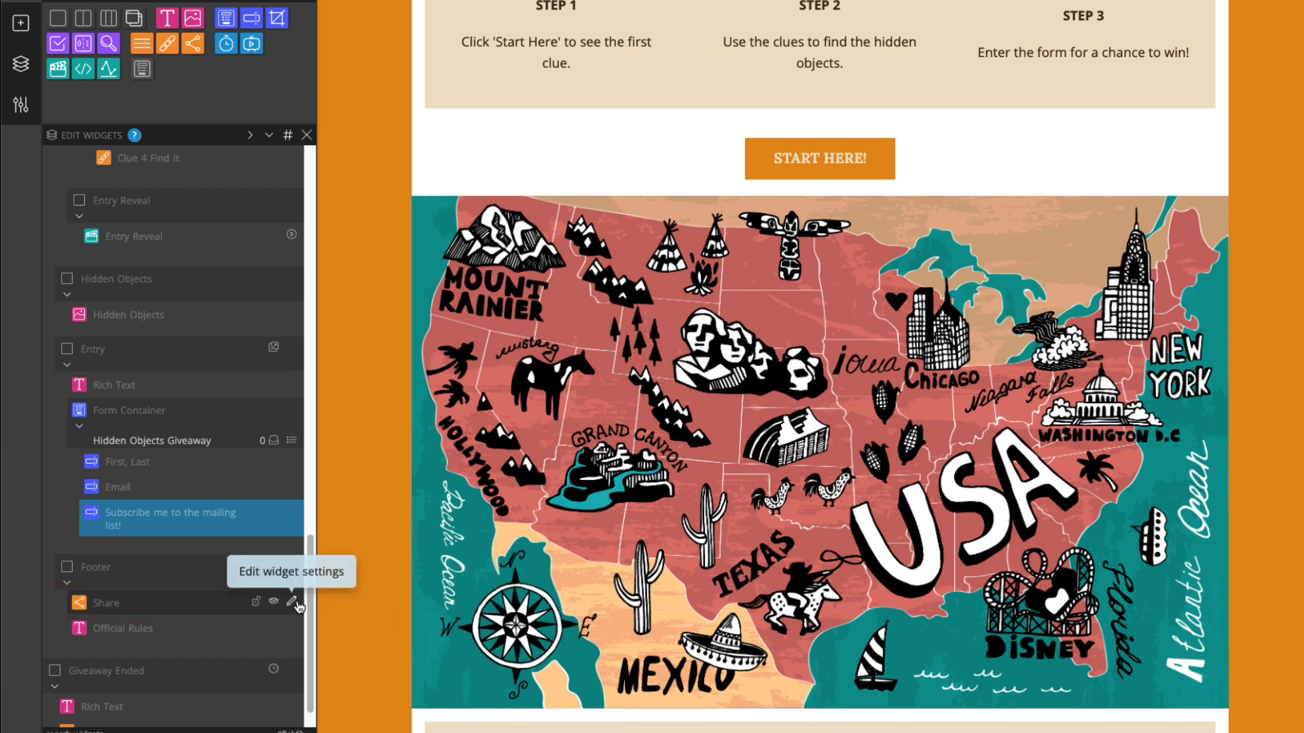
Remove the Share Manually and Pinterest options from the Share widget
click(296, 605)
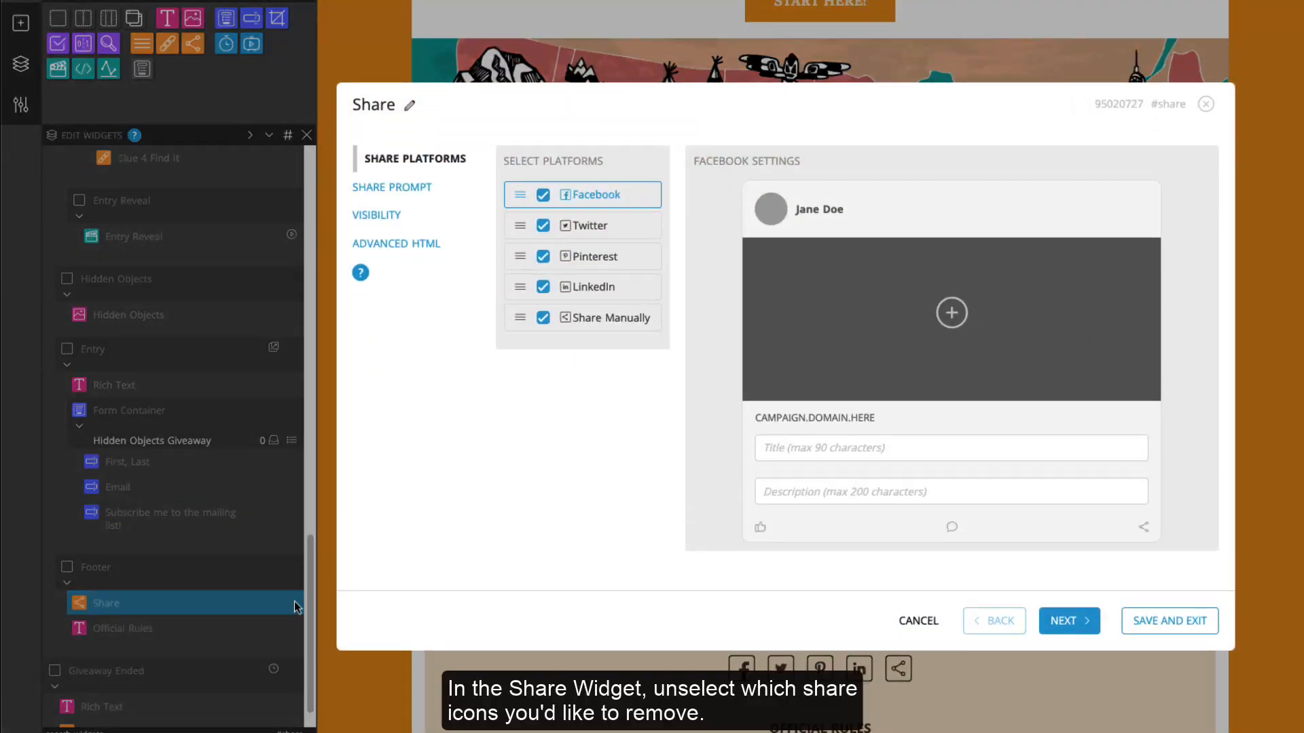
click(546, 320)
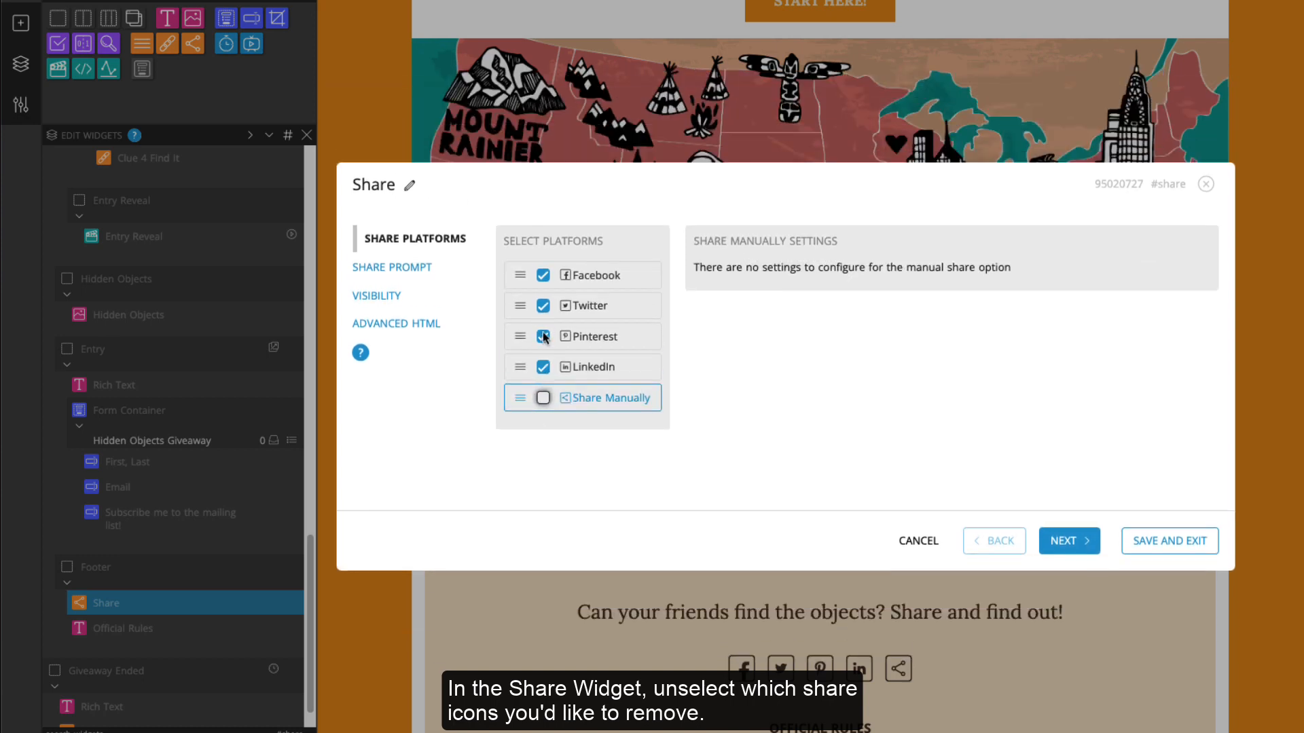
click(543, 342)
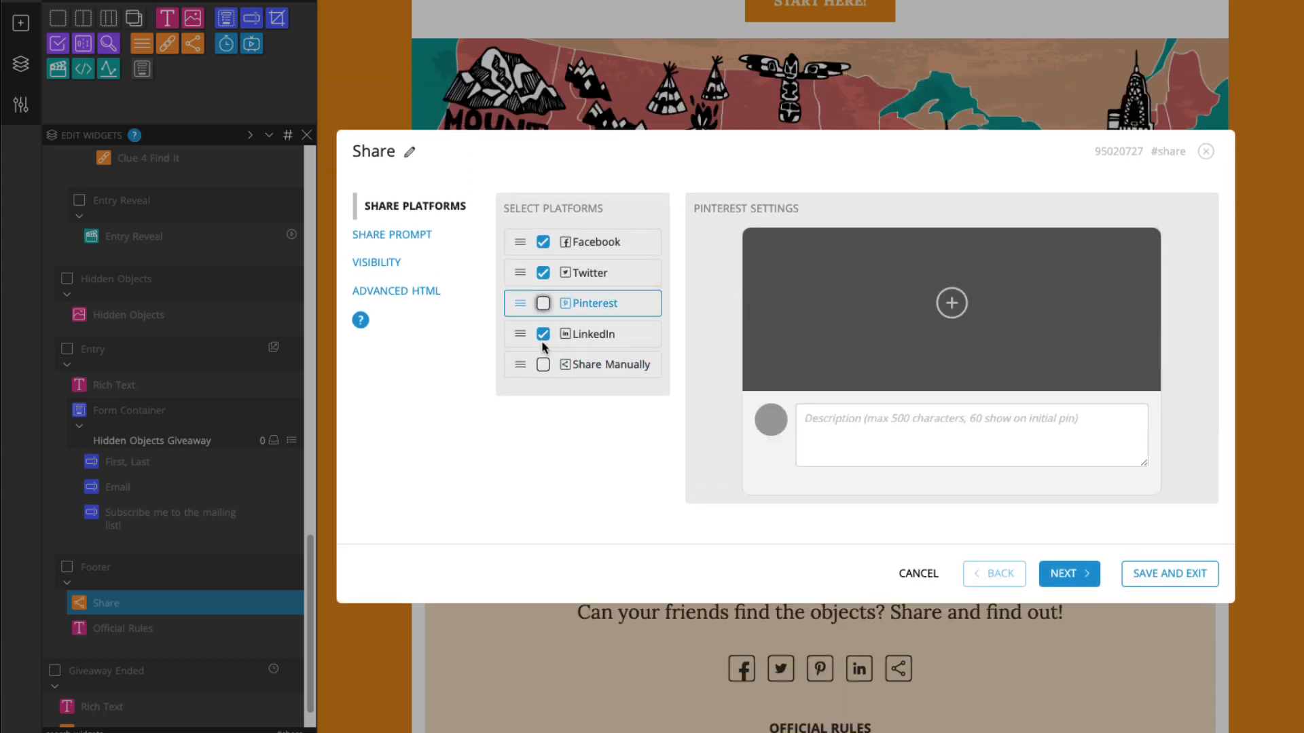
Give Facebook shares the USA map image and the title 'Enter to win a trip for two!'
click(614, 248)
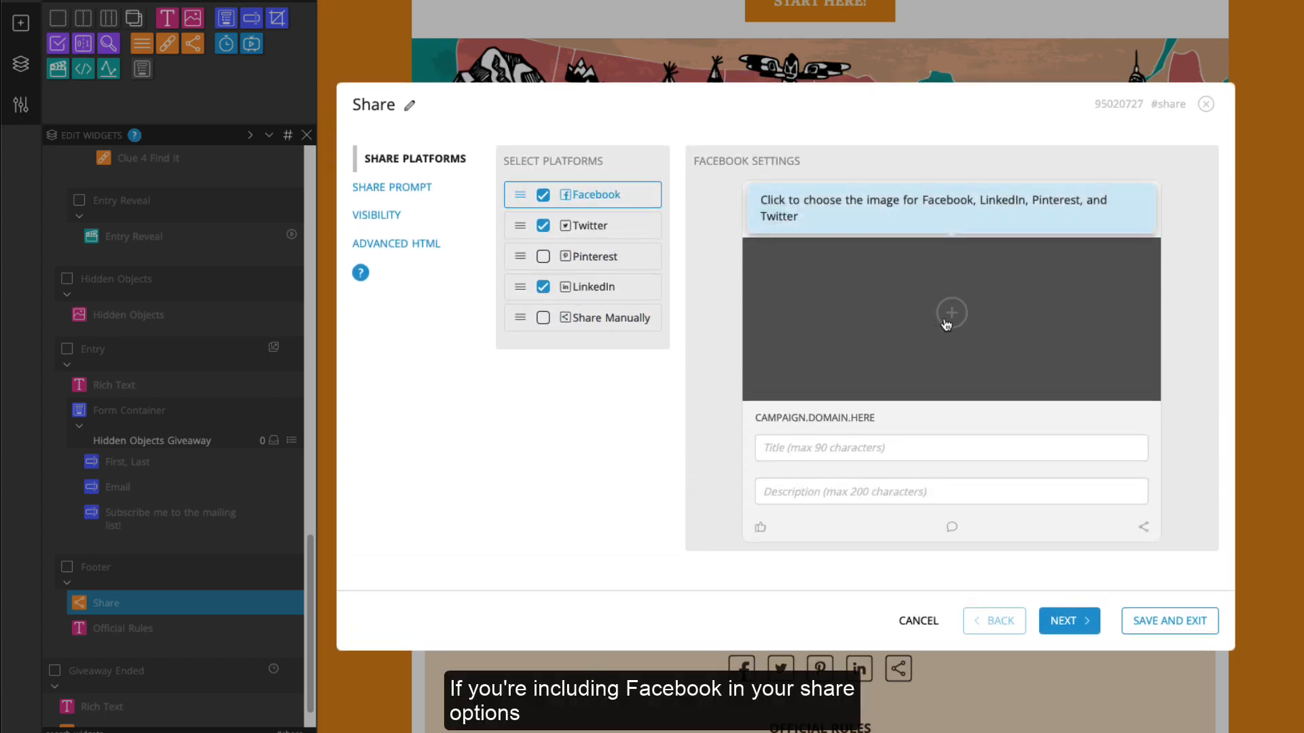
click(951, 314)
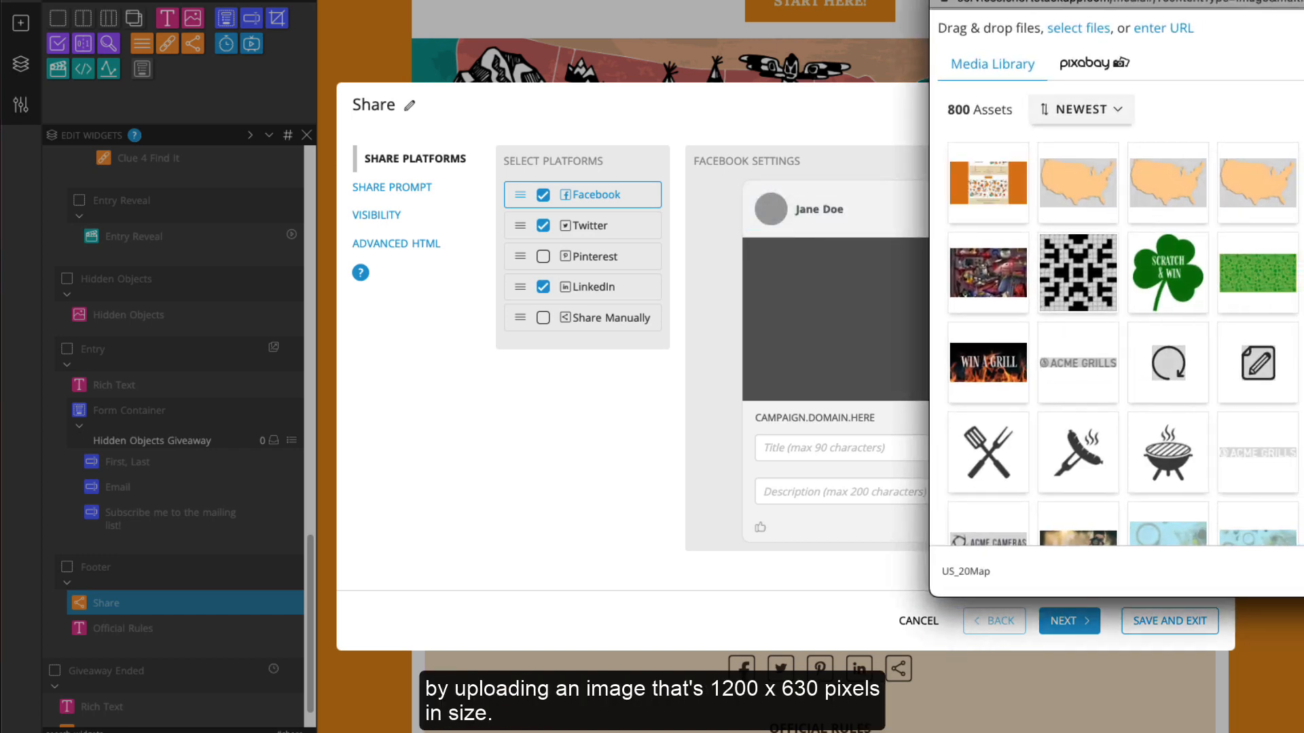
click(1301, 182)
click(964, 489)
text(Enter to win a trip for two!)
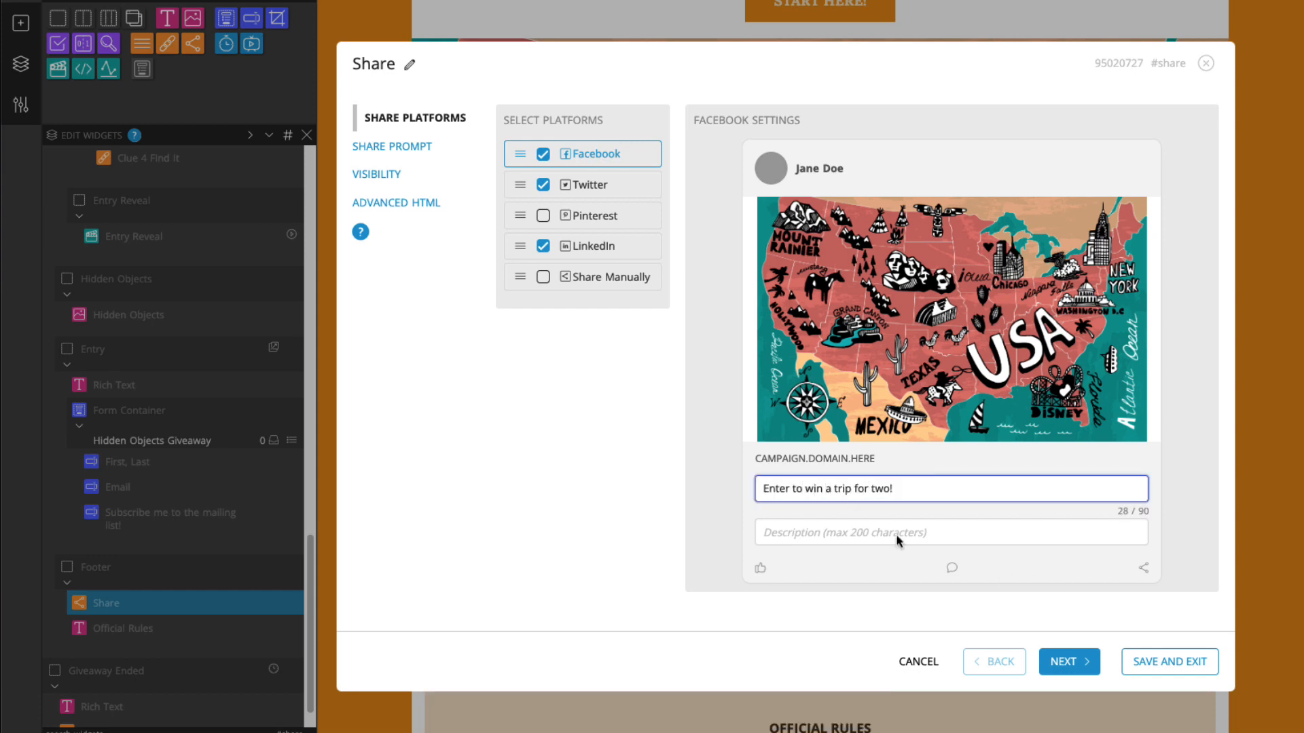
click(1165, 662)
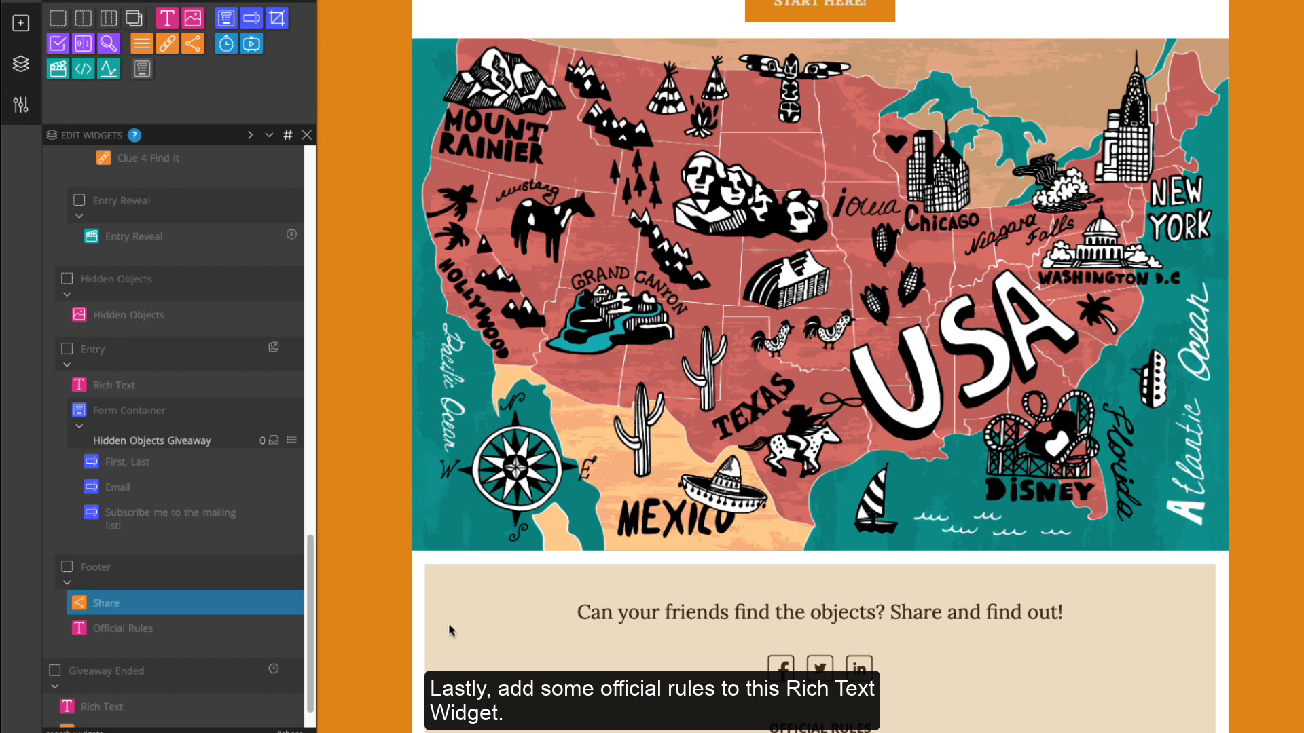
Paste the full contest rules over the Official Rules template link, save, and exit preview
click(293, 632)
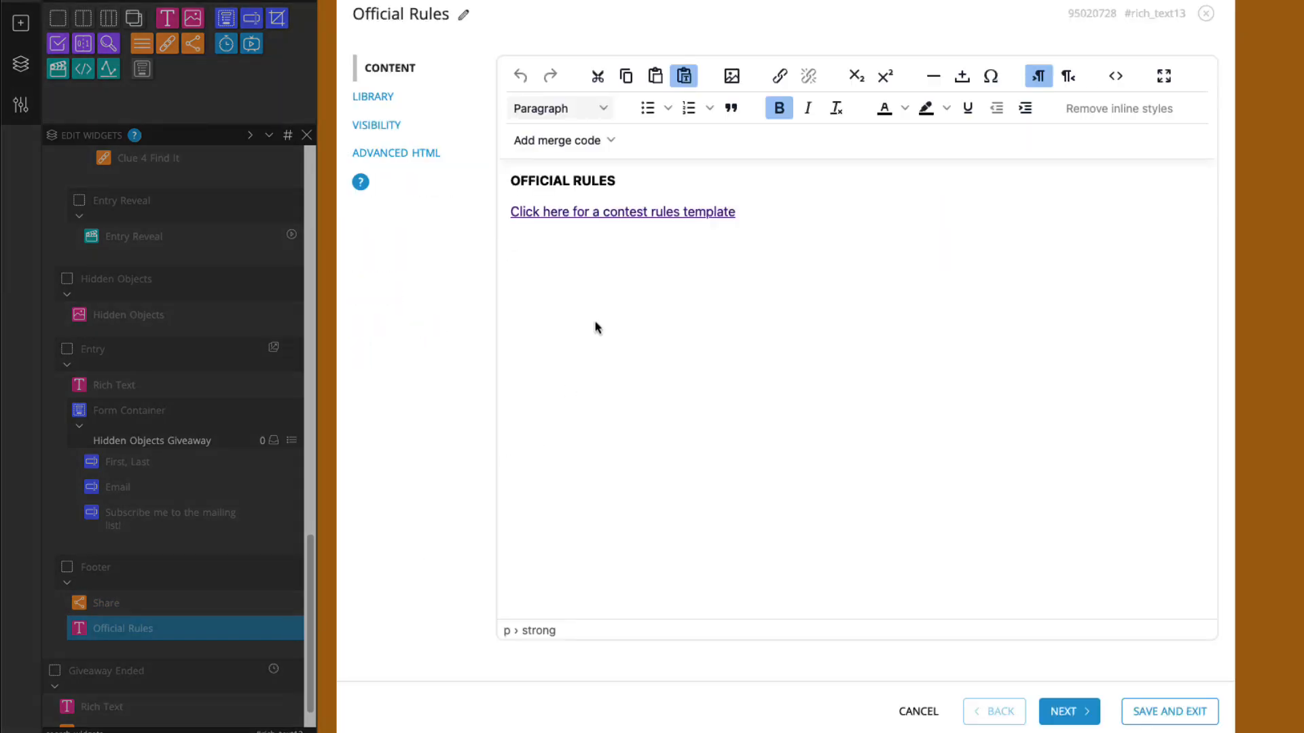
triple_click(608, 215)
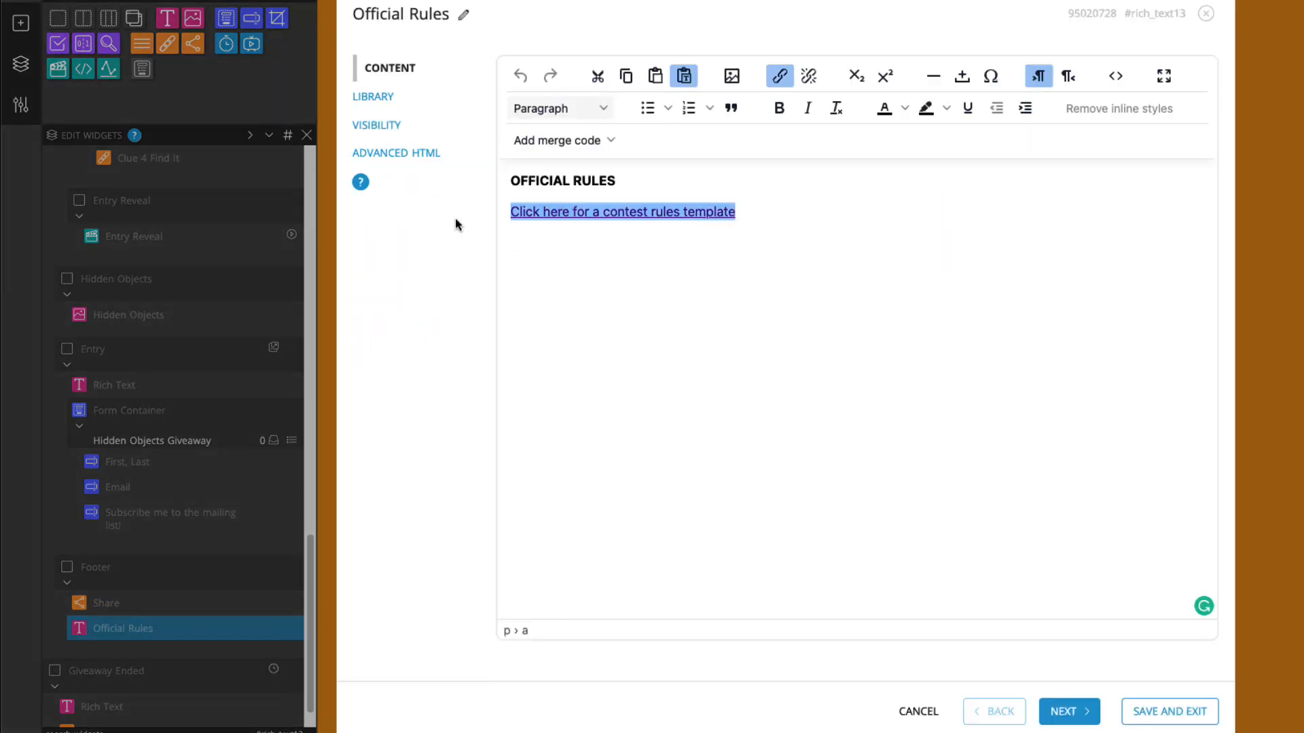
key(ctrl+v)
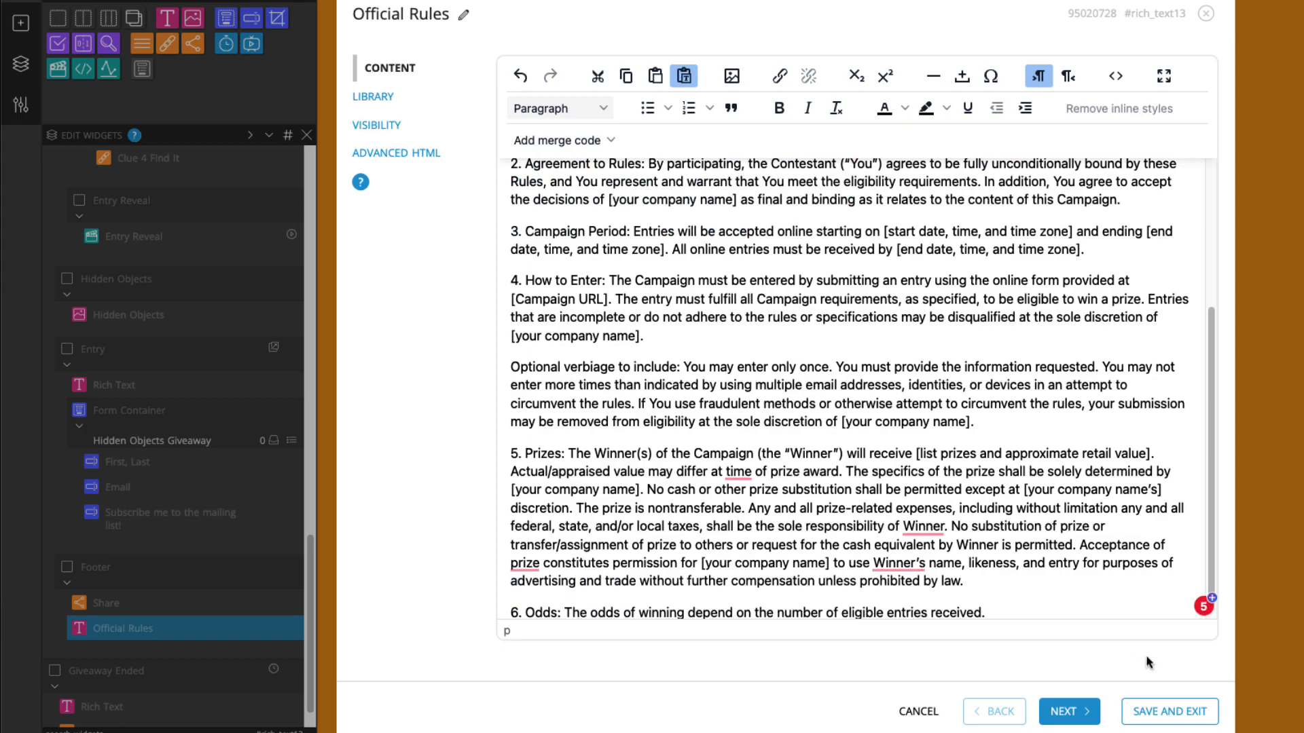
click(1168, 711)
scroll(948, 633, down, 4)
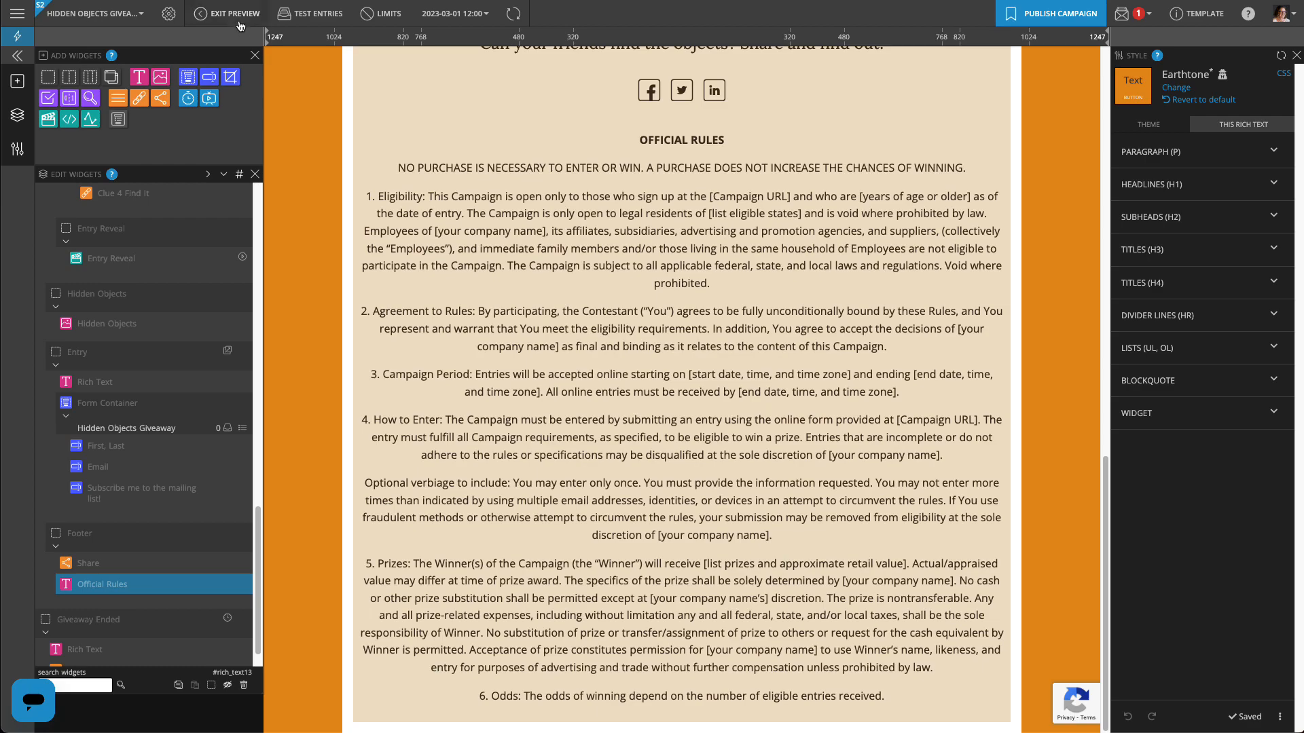
click(239, 14)
scroll(632, 427, down, 15)
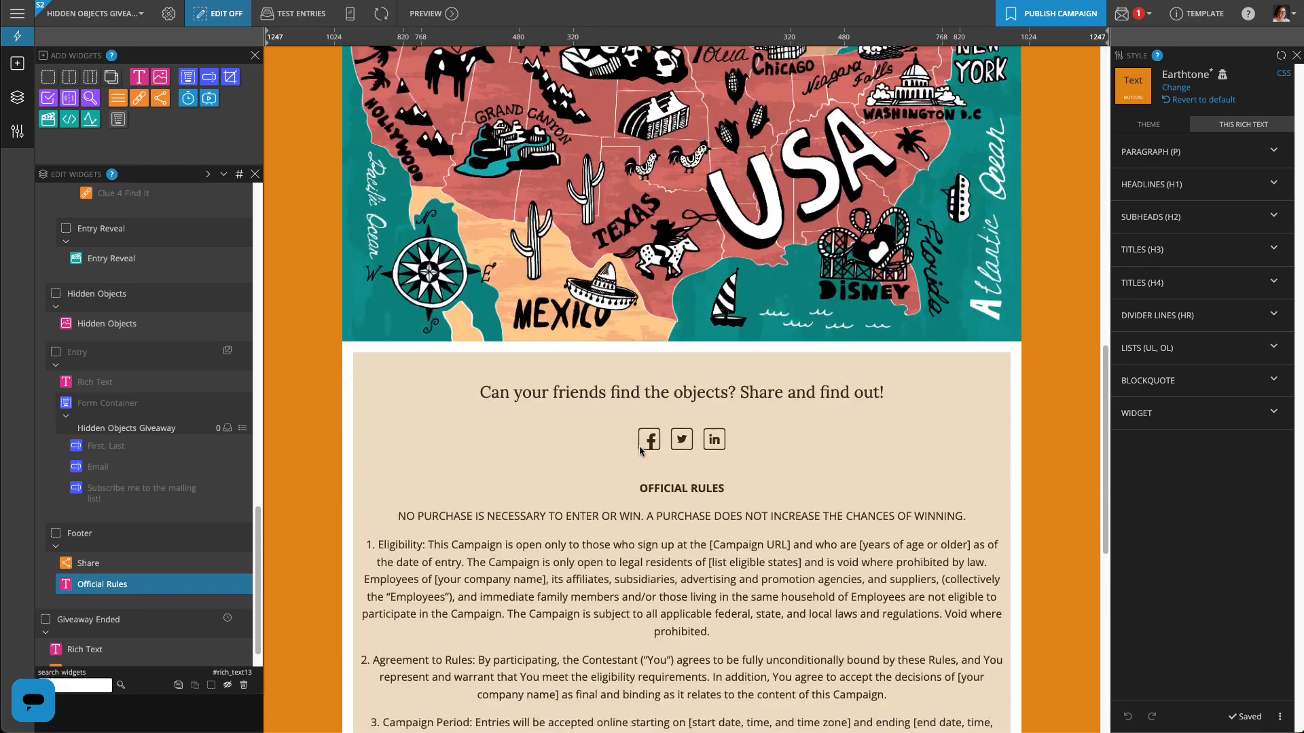
scroll(639, 450, down, 8)
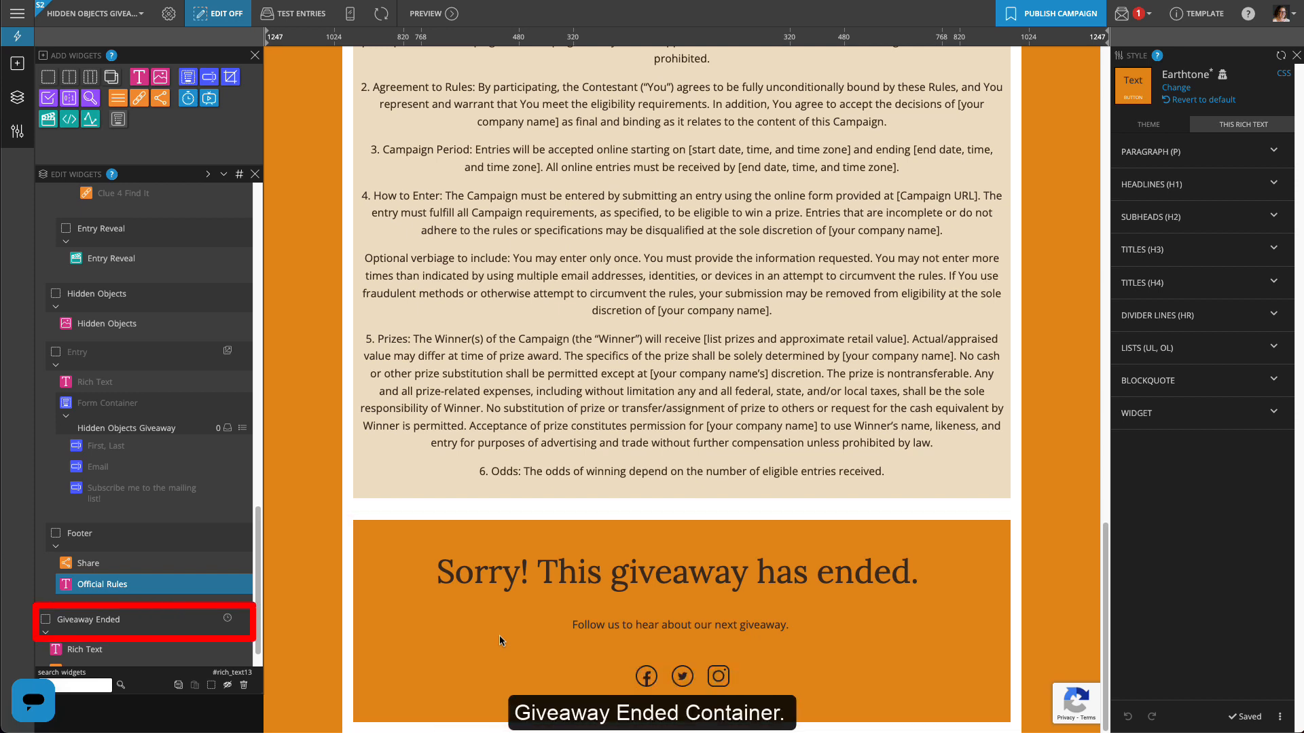
Schedule the Giveaway Ended section to start showing on 3/10/2023
click(228, 619)
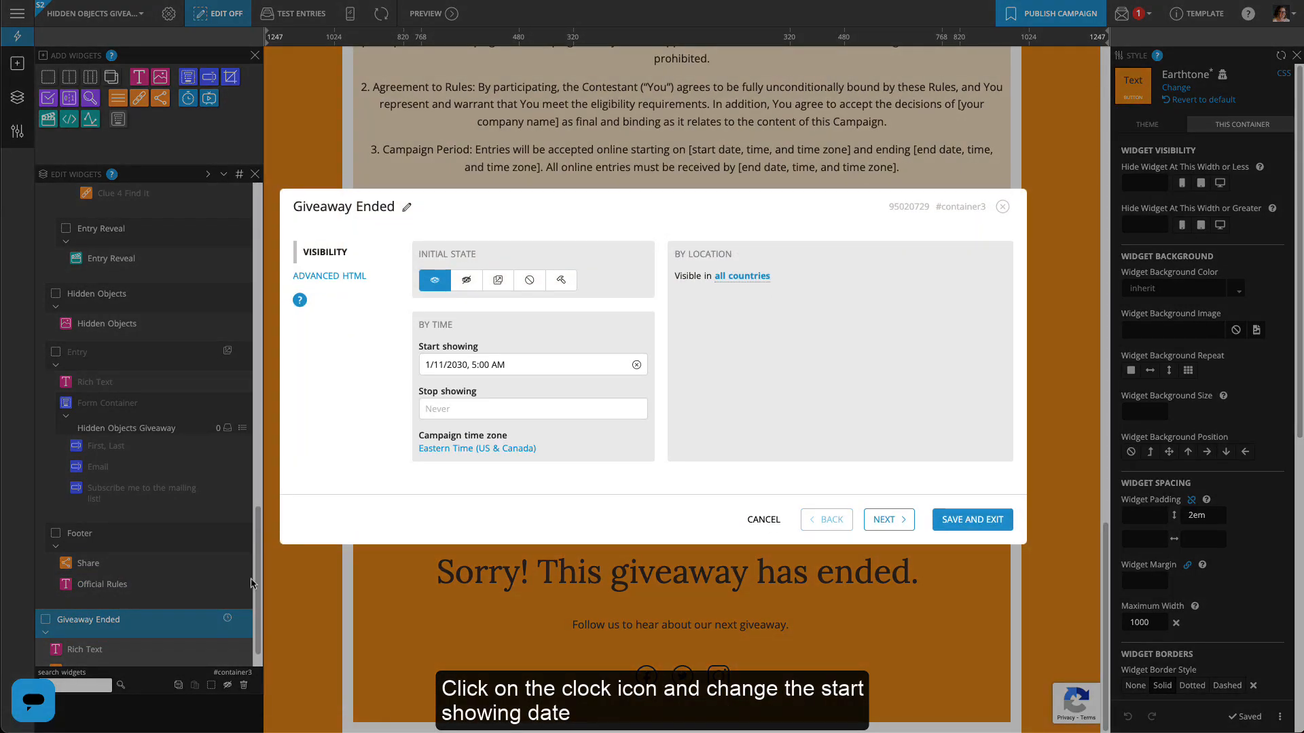
click(506, 367)
click(547, 165)
click(545, 269)
click(481, 165)
click(485, 194)
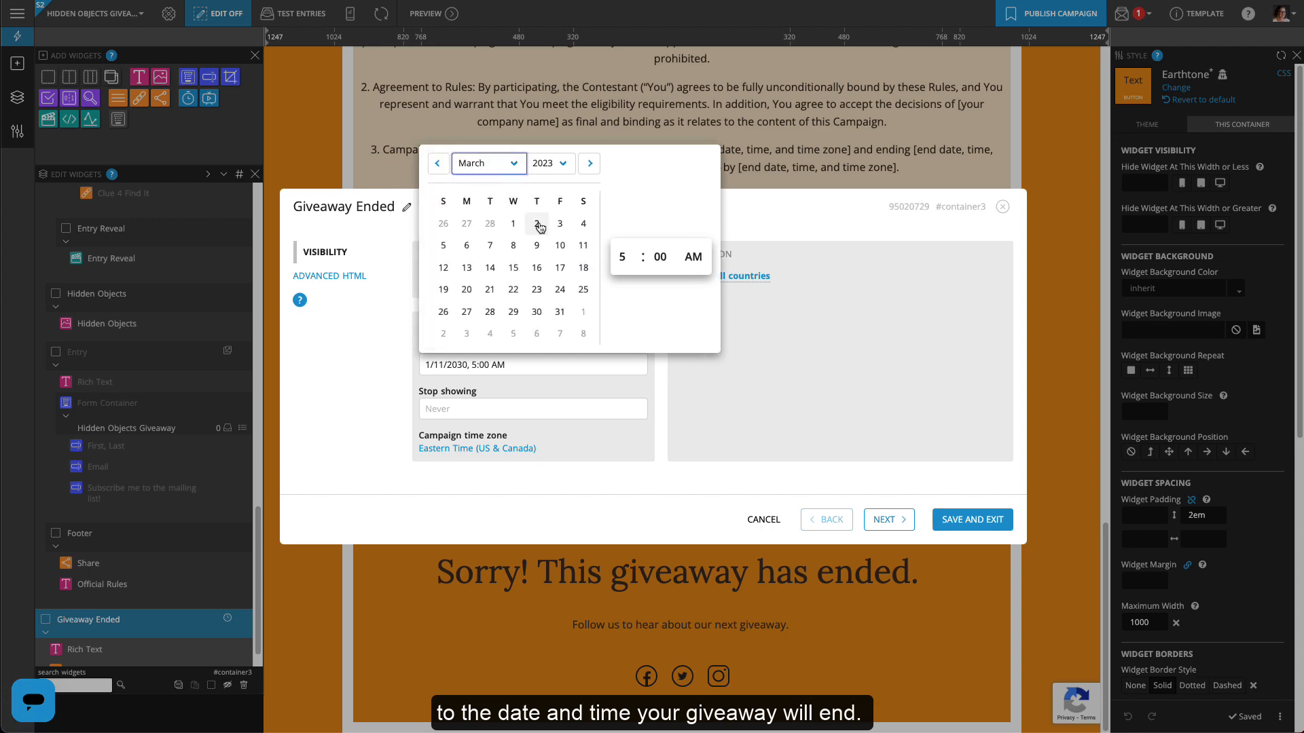
click(559, 246)
click(741, 404)
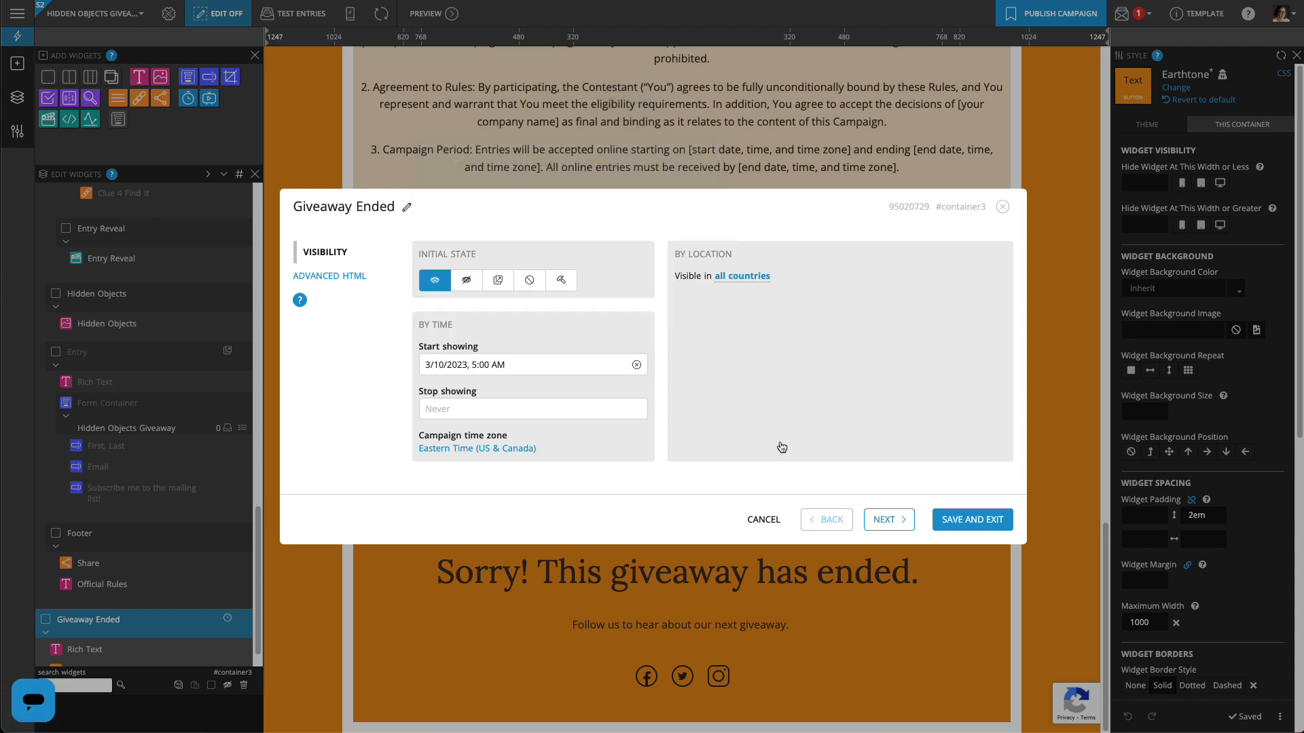
click(968, 525)
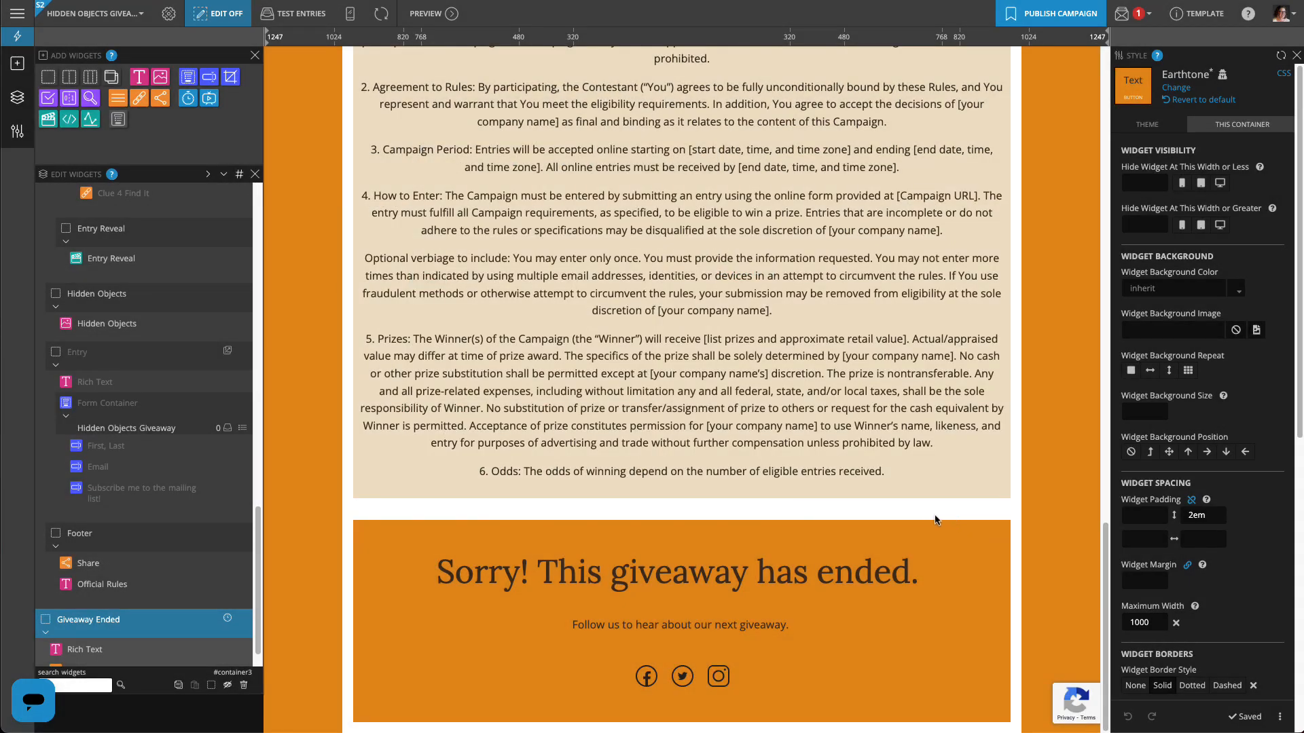
Point the Navbar's Facebook link to facebook.com/acmeluggage and delete the Twitter and Instagram links
scroll(244, 632, down, 1)
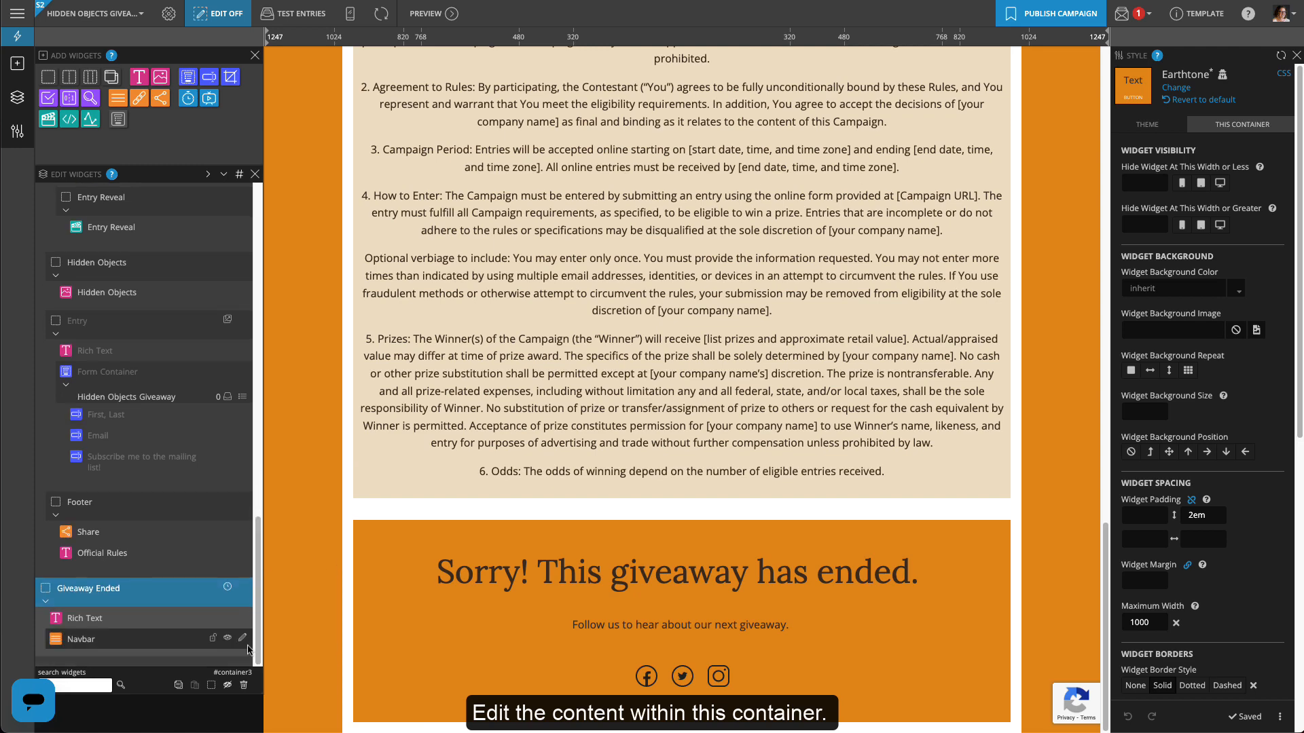
double_click(247, 642)
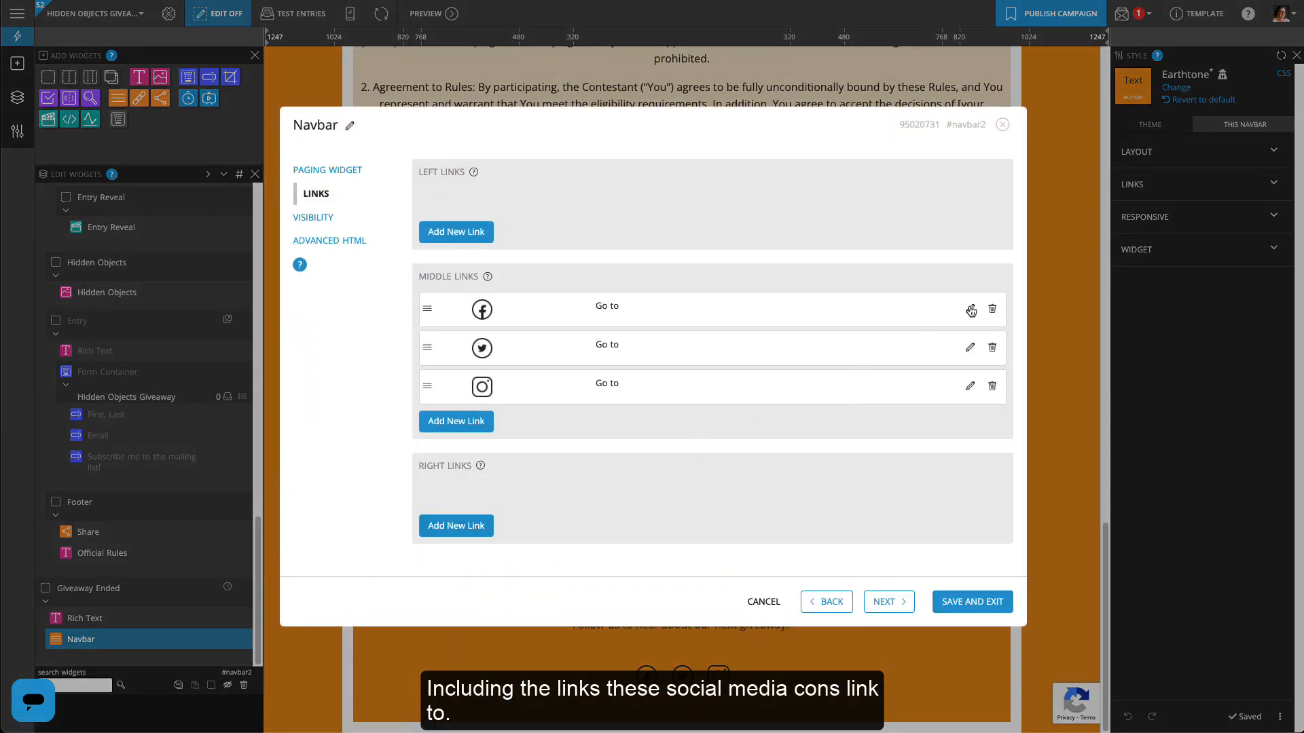
click(971, 311)
click(751, 467)
text(https://www.facebook.com/acmeluggage)
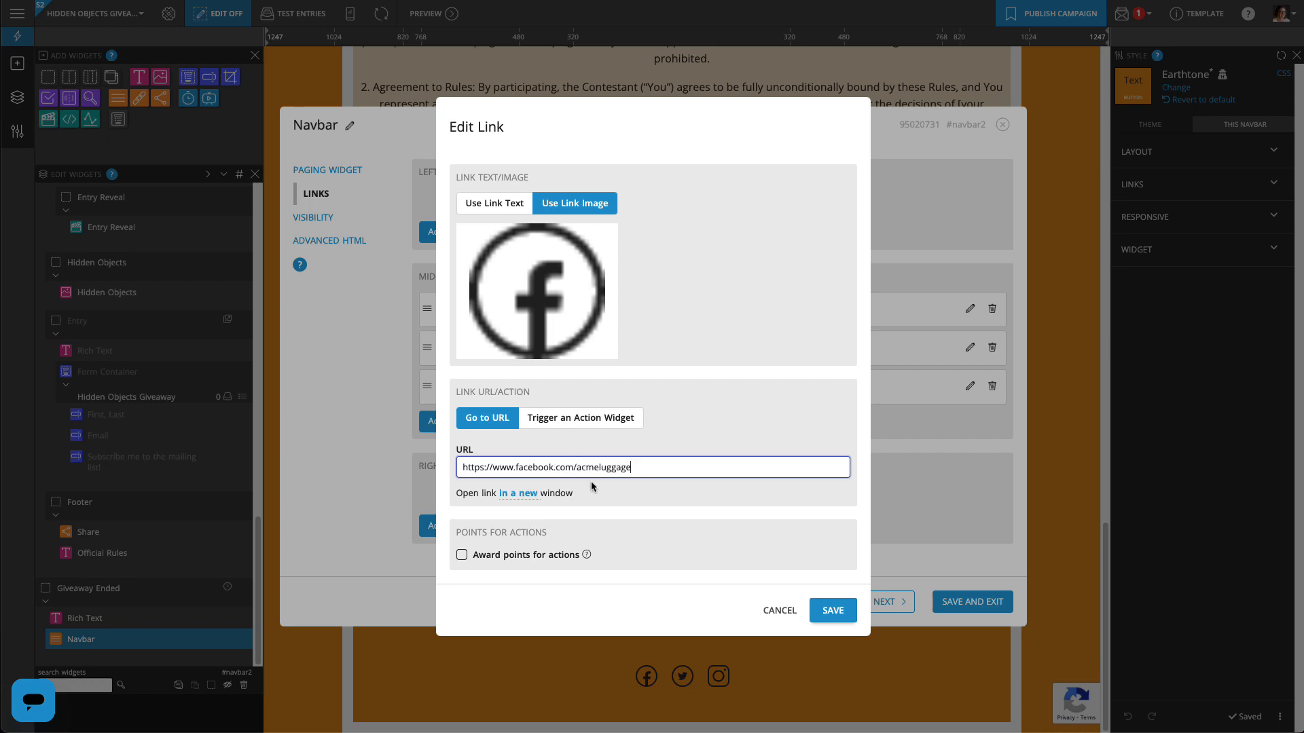
click(834, 611)
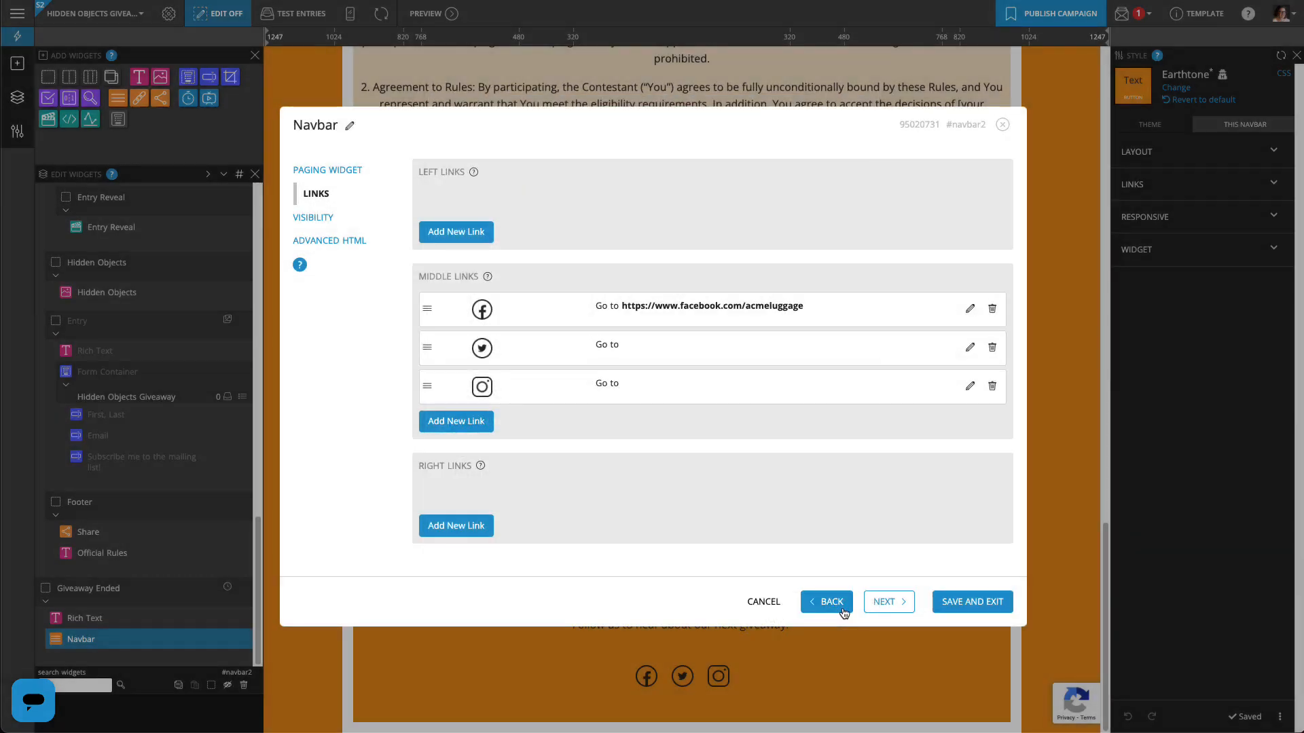
click(993, 349)
click(992, 367)
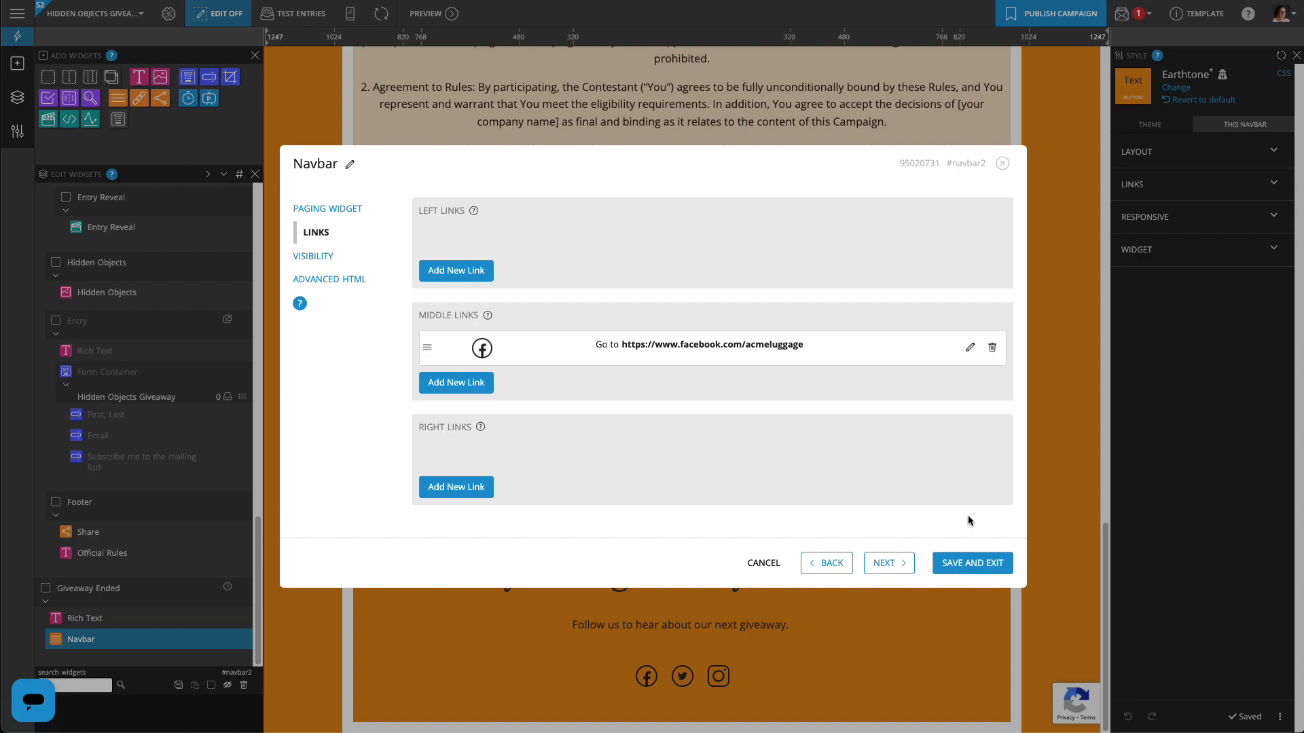
click(972, 561)
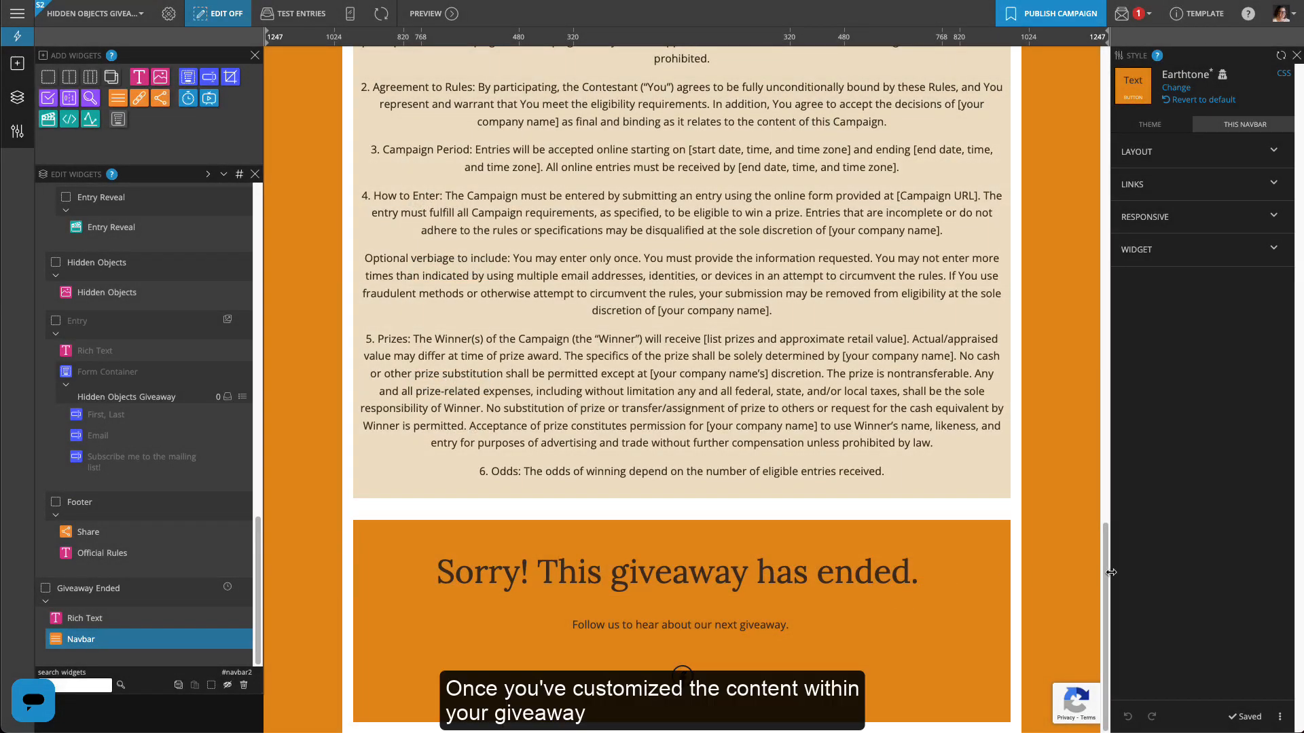
drag(1111, 573, 1111, 102)
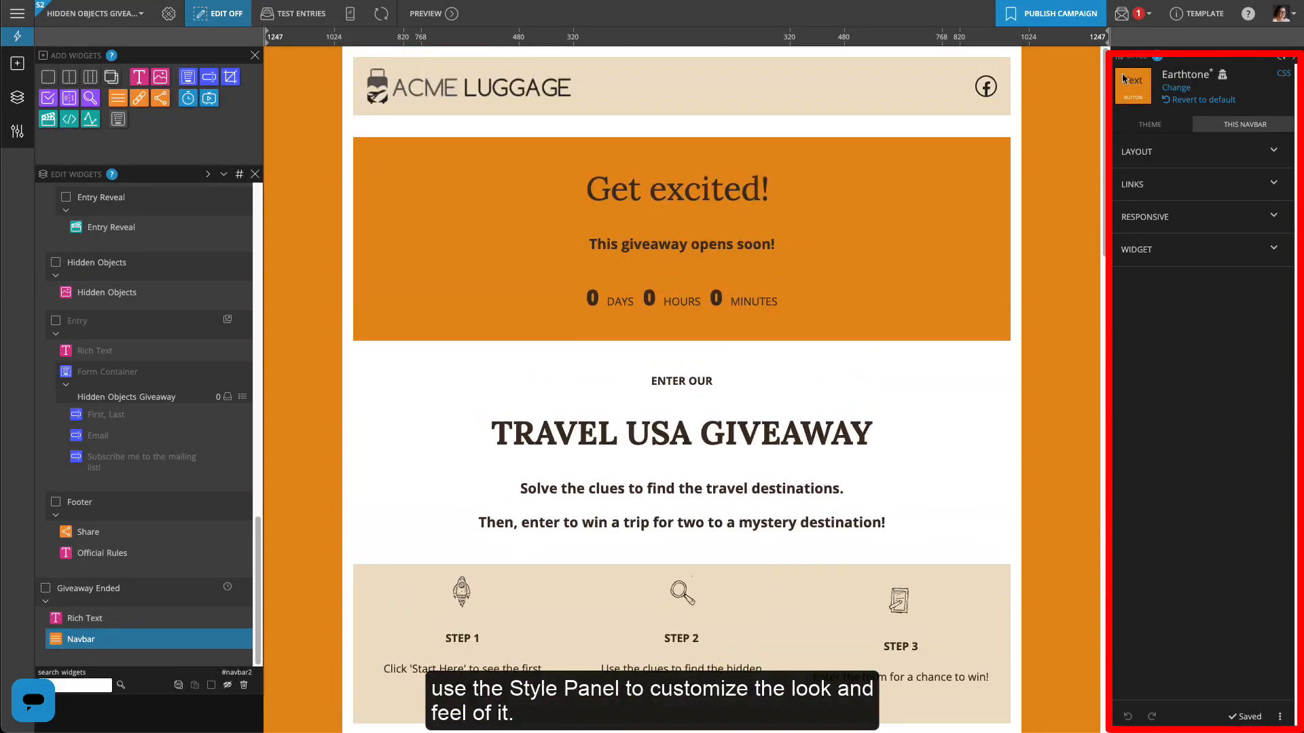
Switch the campaign theme from Earthtone to Luxury via the Style panel's Theme Selector
click(1157, 127)
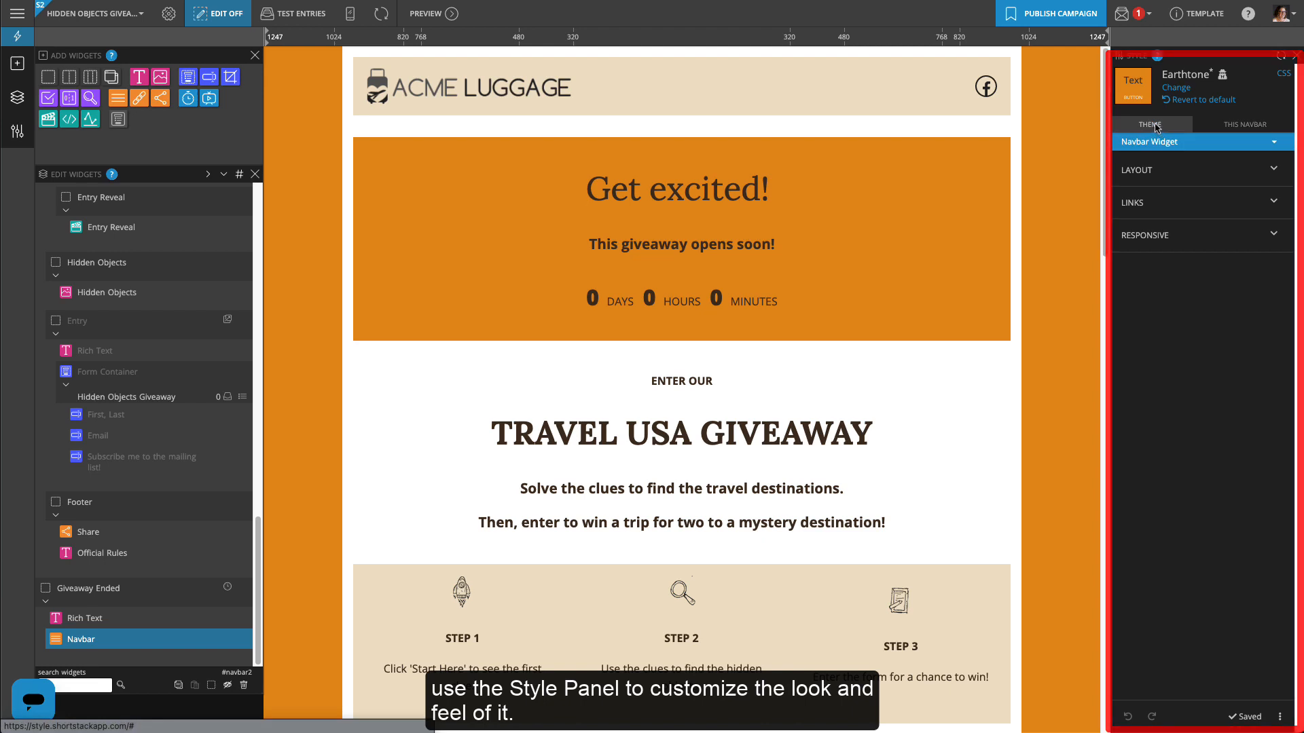
click(1174, 88)
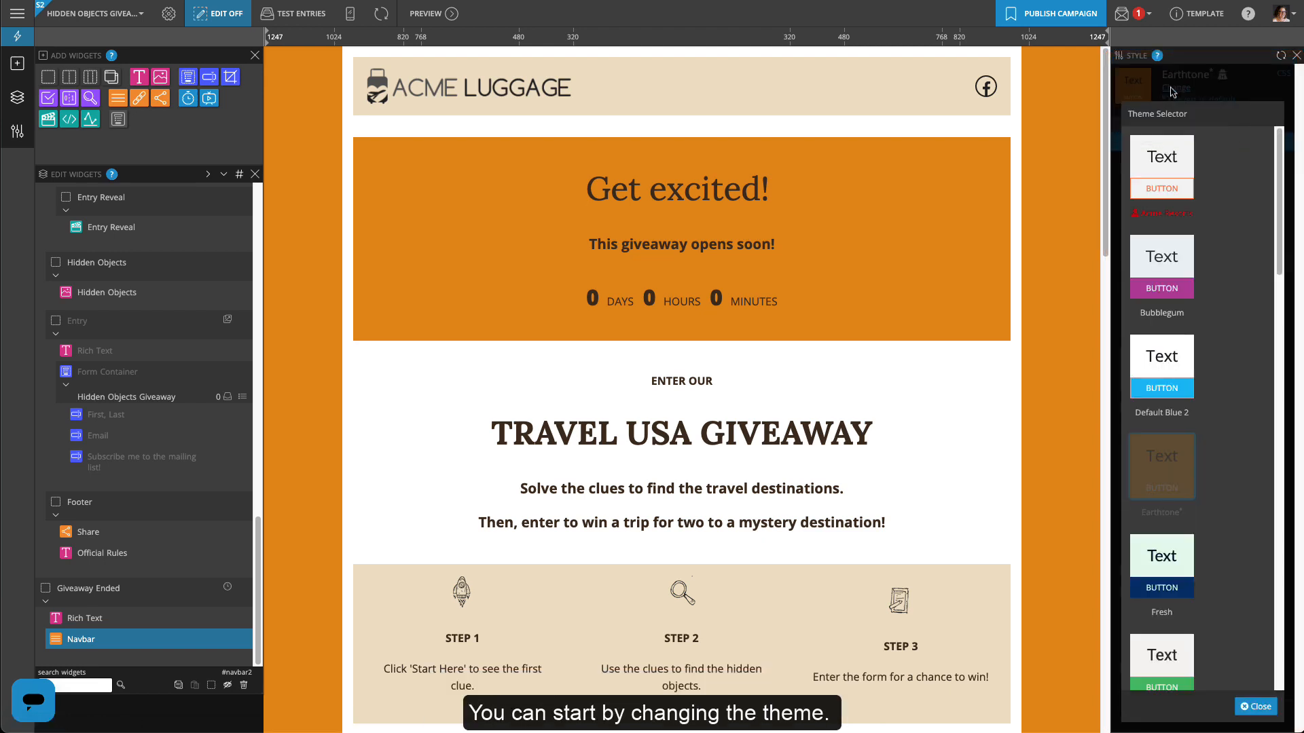
drag(1276, 173, 1272, 435)
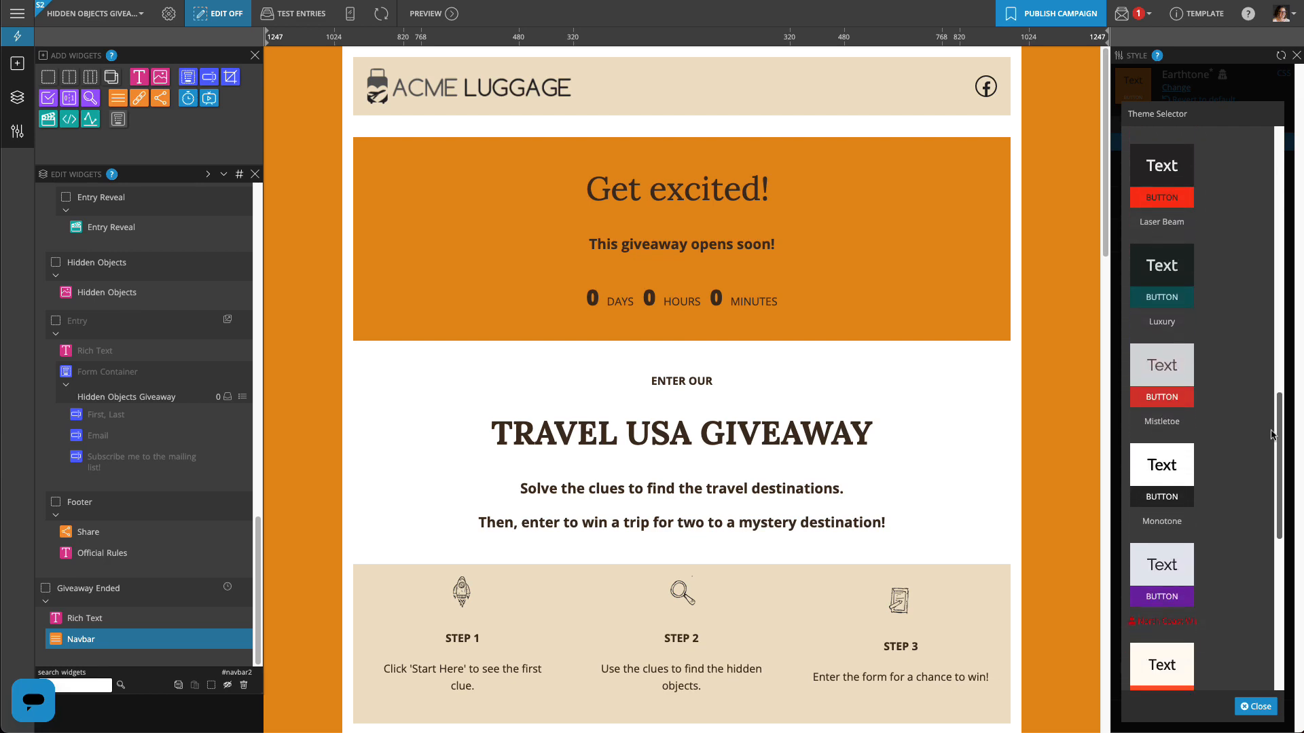
click(1162, 275)
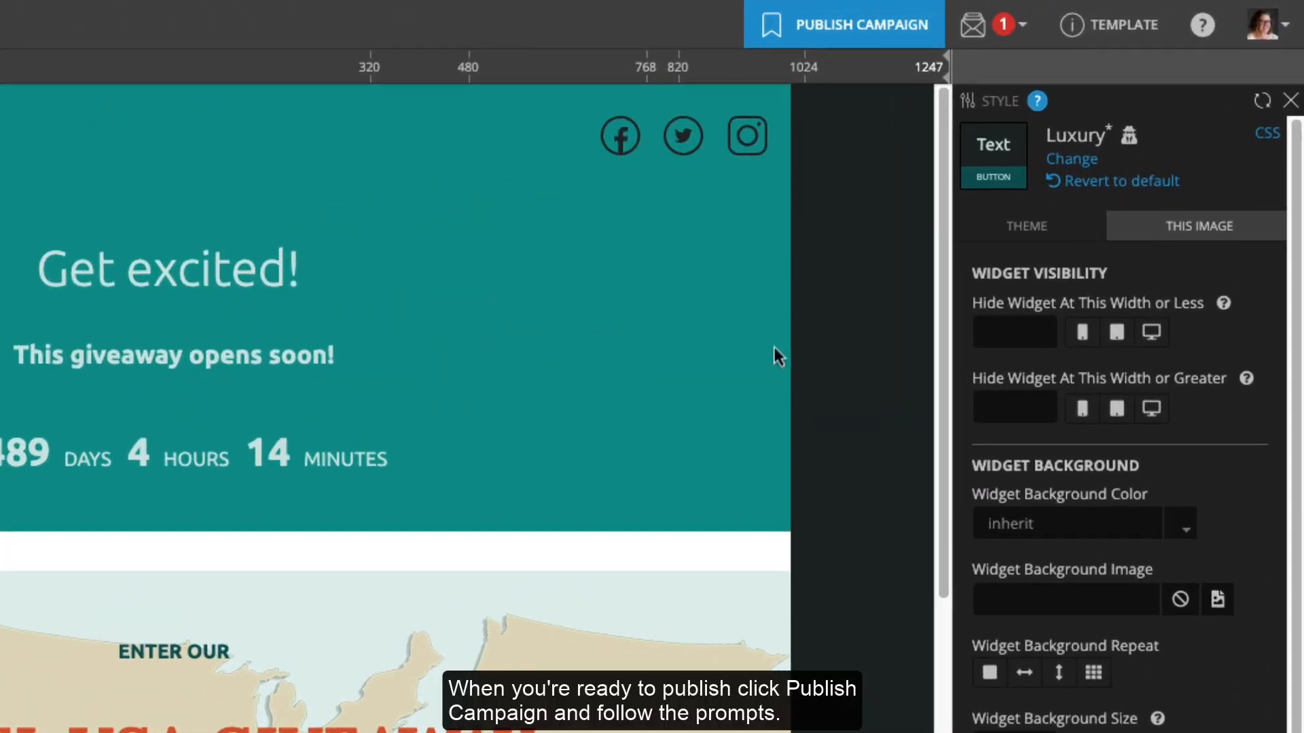
Publish the campaign as a Landing Page at m.cmpgn.page/ZjRZQD and view the live countdown
click(849, 25)
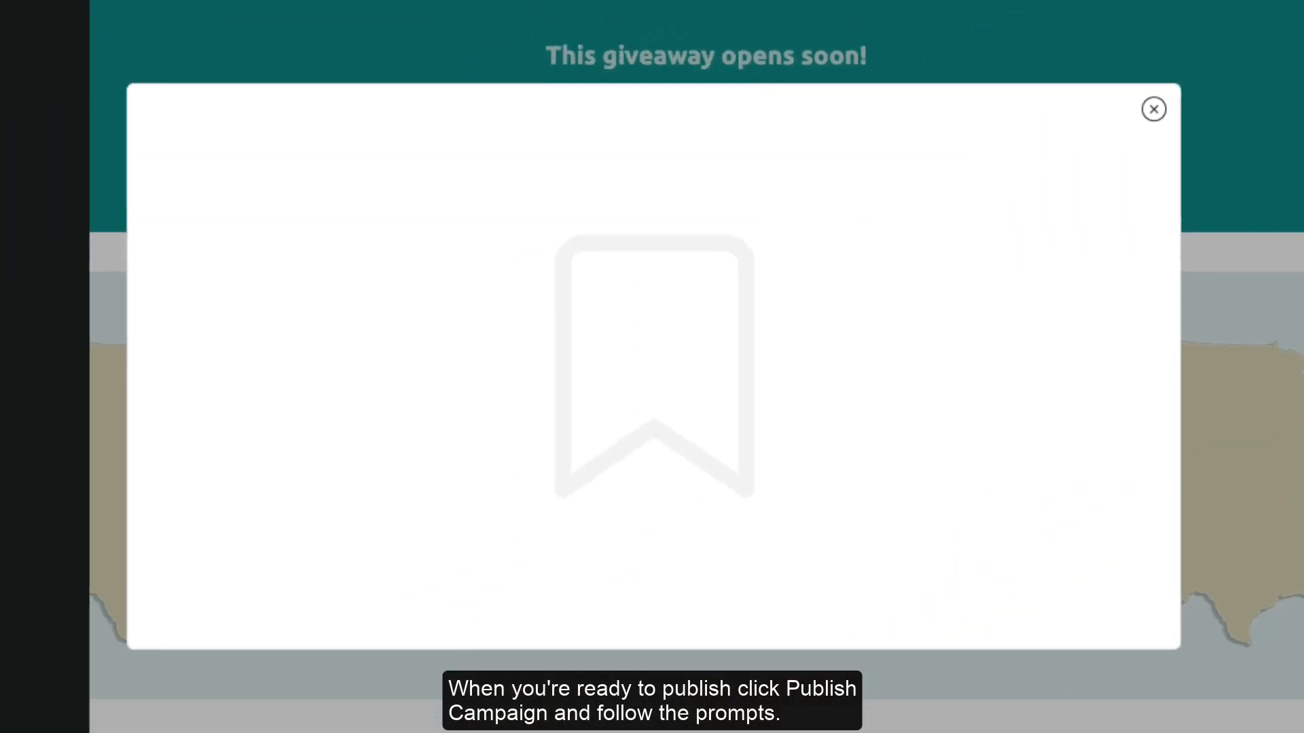
click(457, 333)
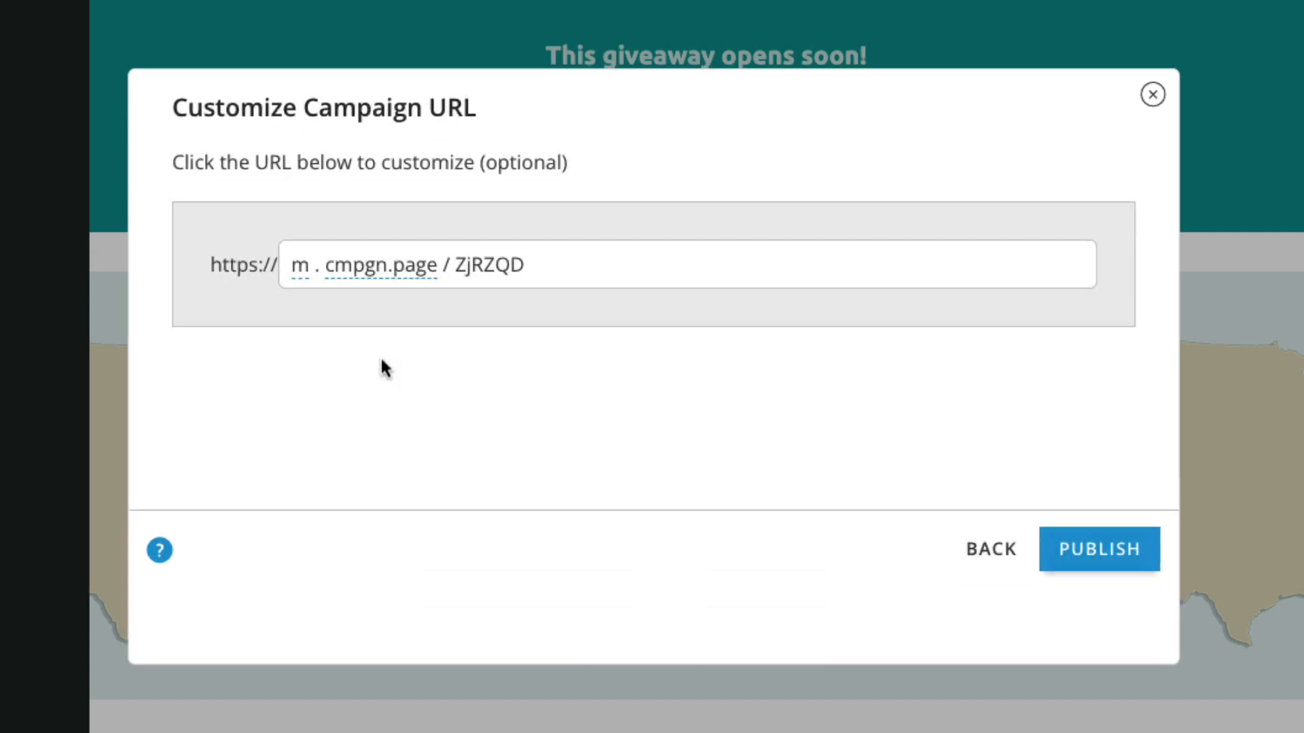
click(1136, 715)
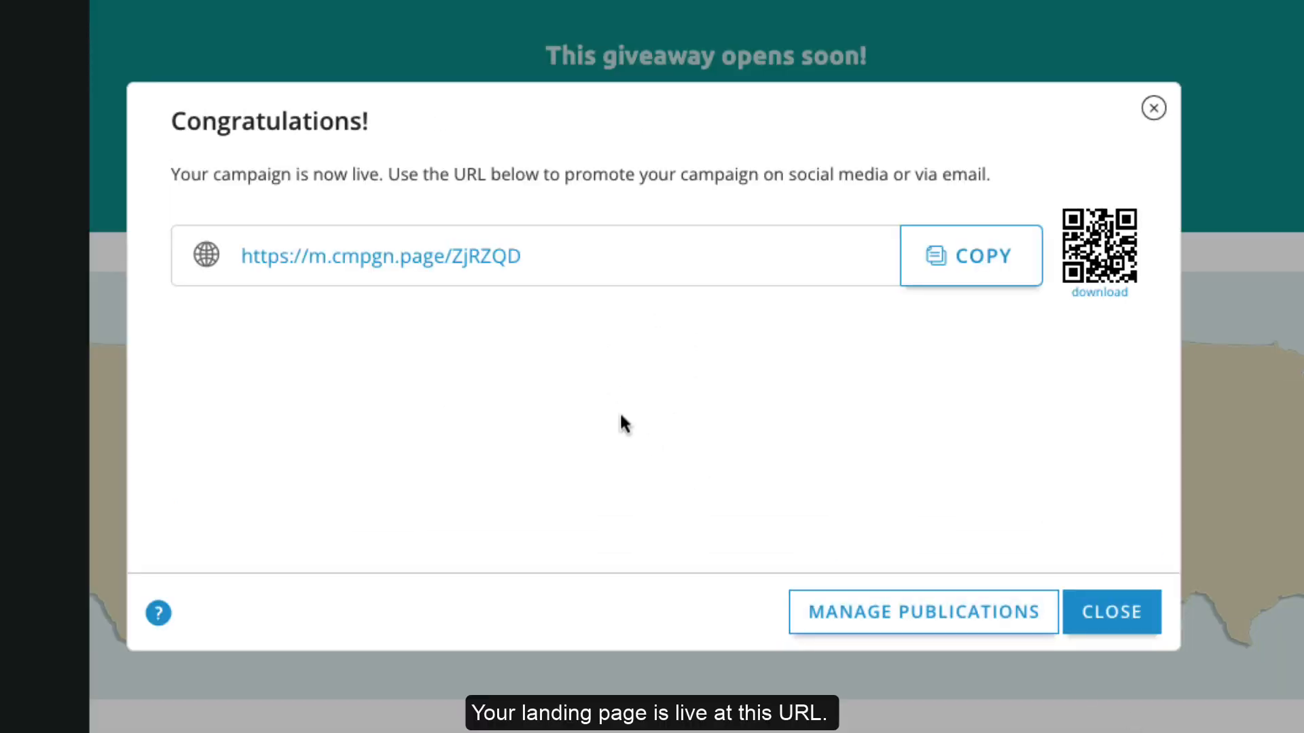
click(399, 272)
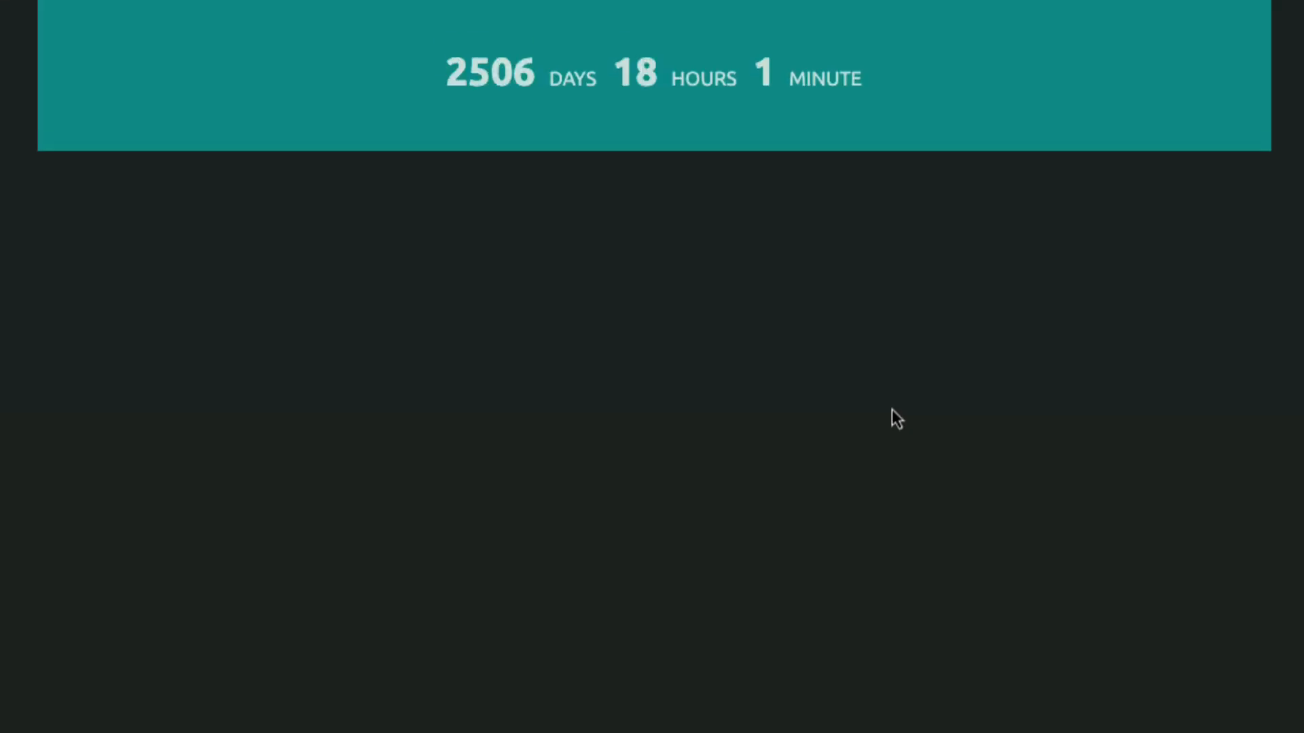